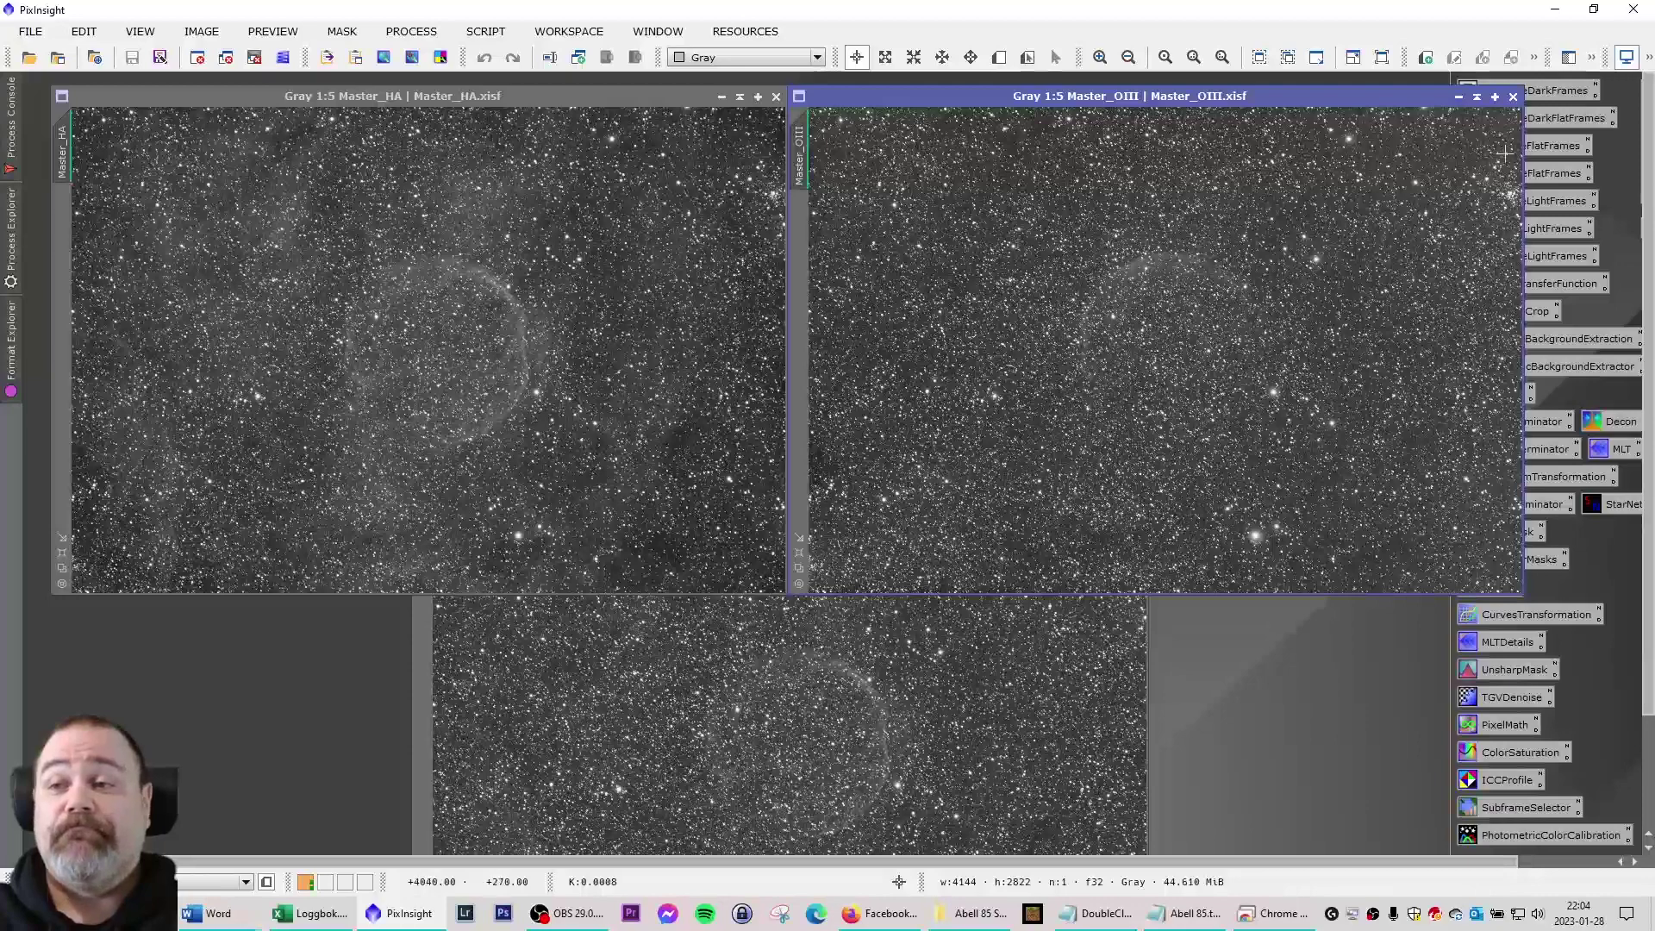
Close the Master_OIII, Master_HA and Master_SII images
left_click(1513, 97)
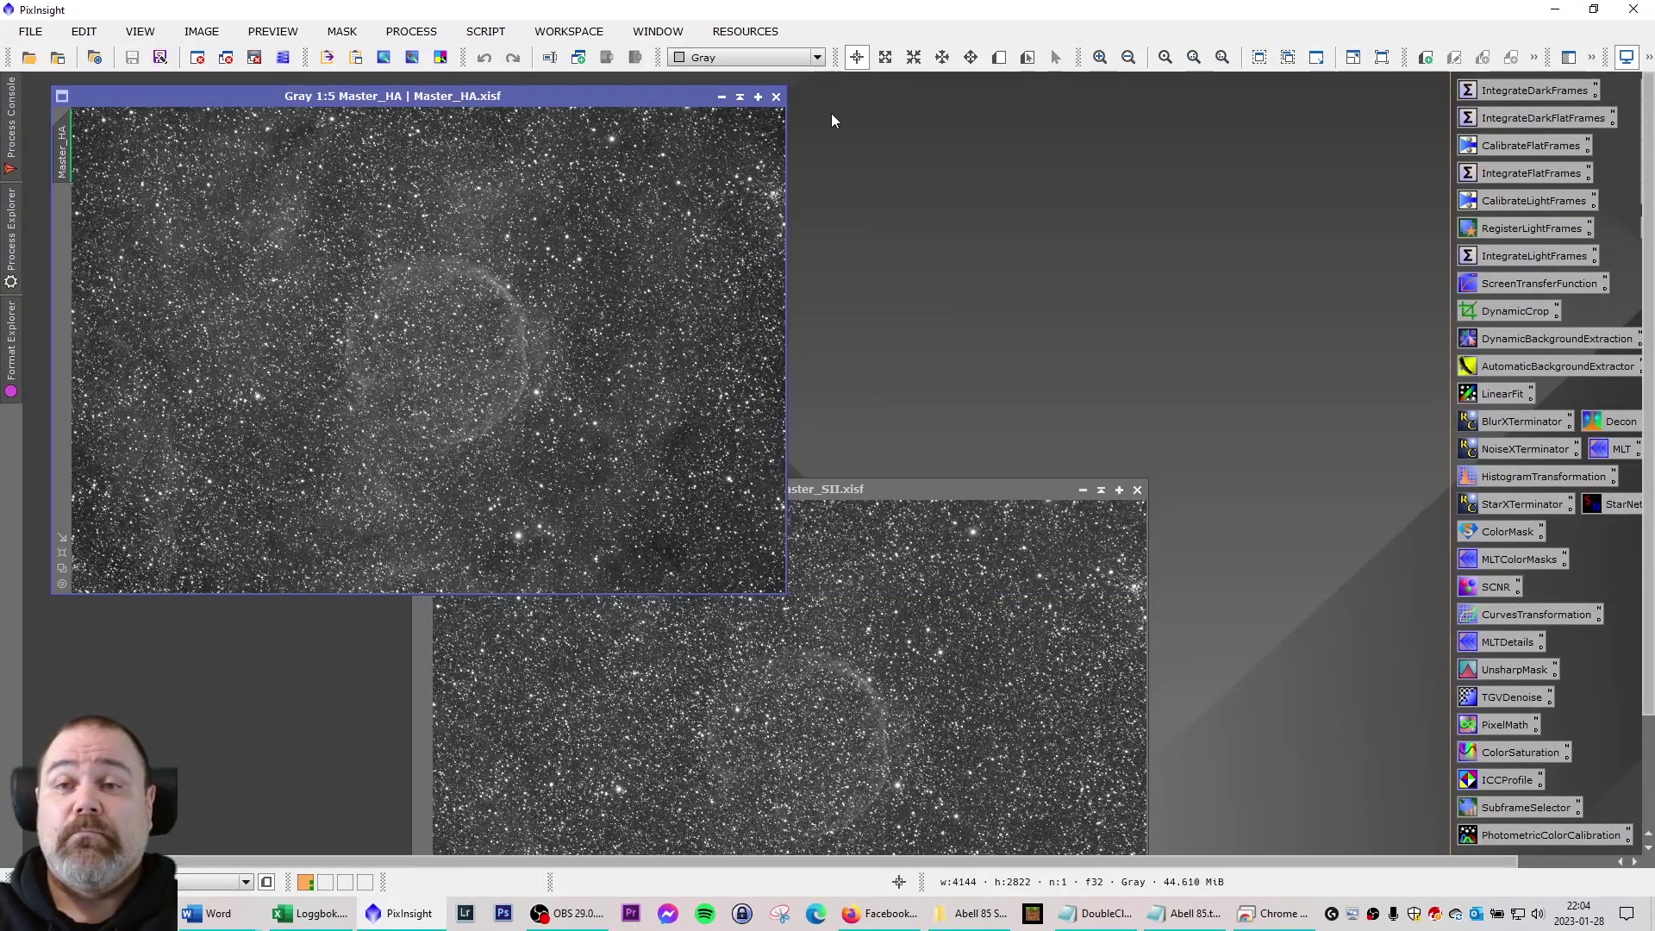
left_click(776, 97)
left_click(1137, 489)
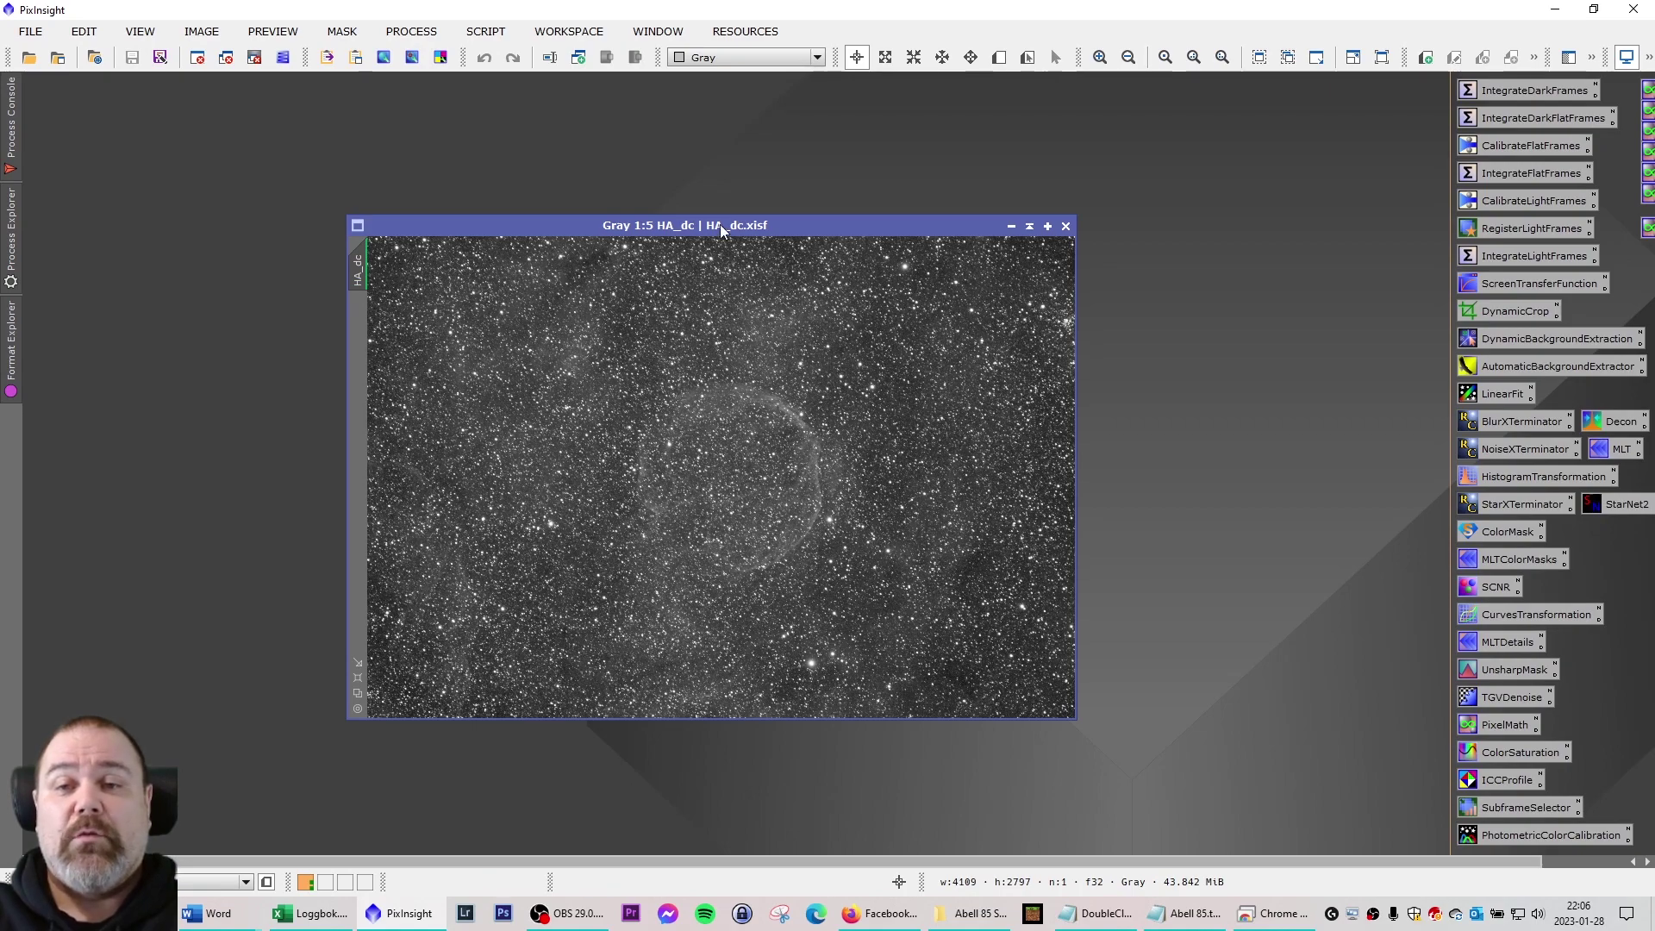
Compare HA_dc side by side with HA_dc_DBE, and replace that image with HA_dc_DBE_lf
left_click_drag(718, 235, 433, 108)
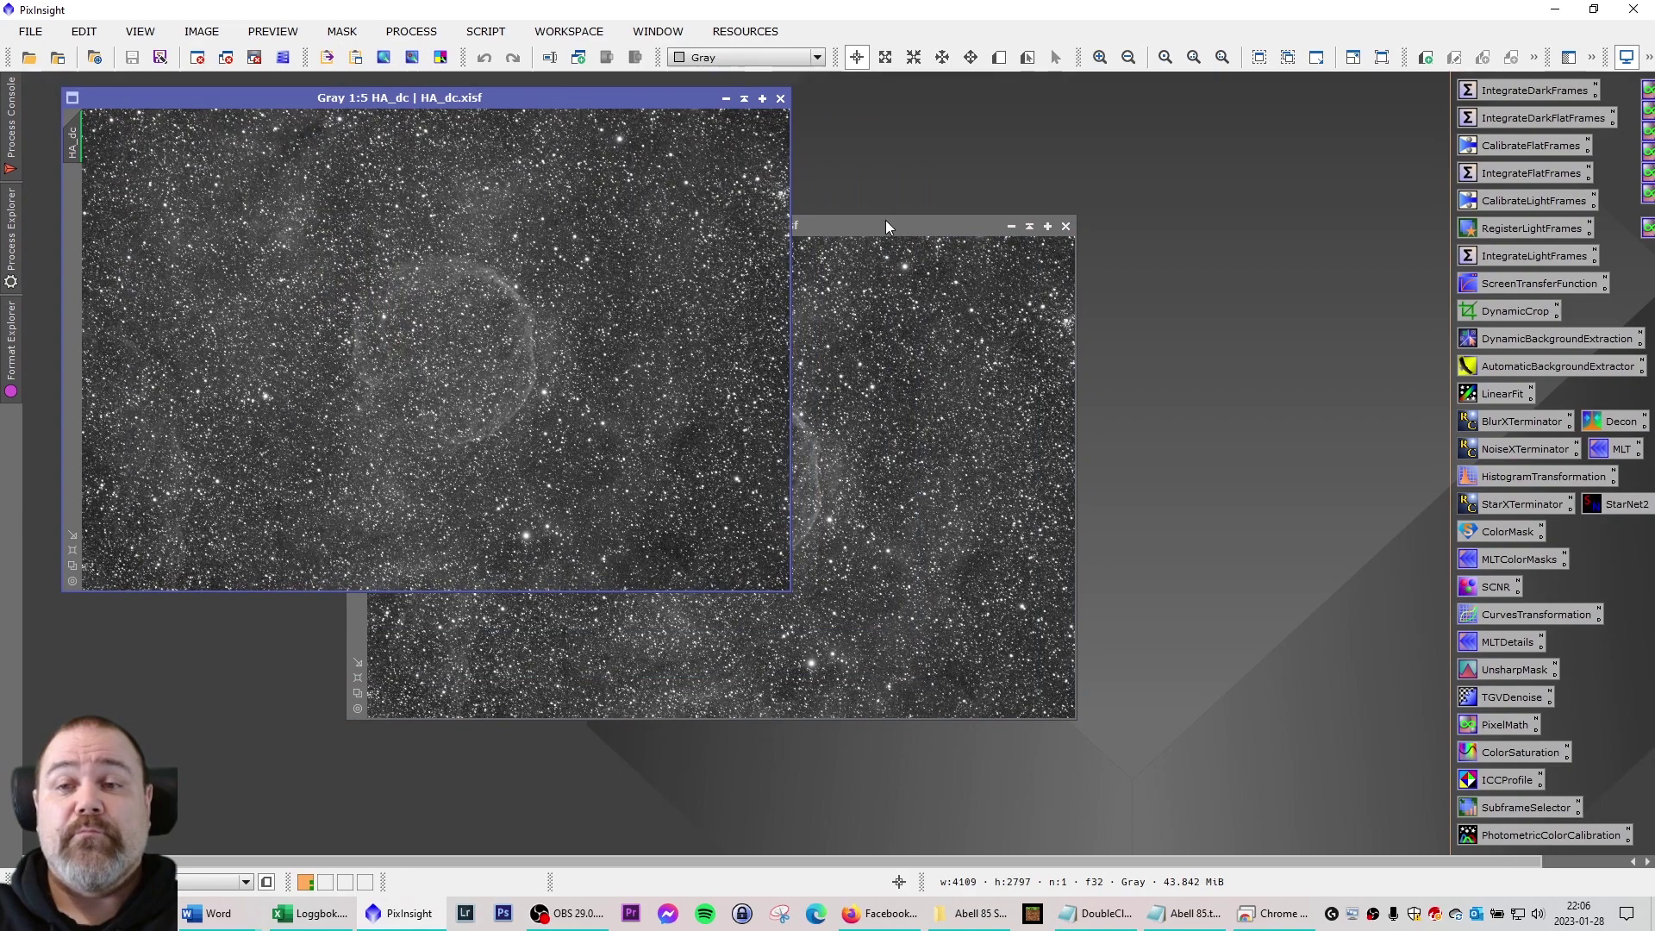
left_click_drag(843, 235, 1194, 101)
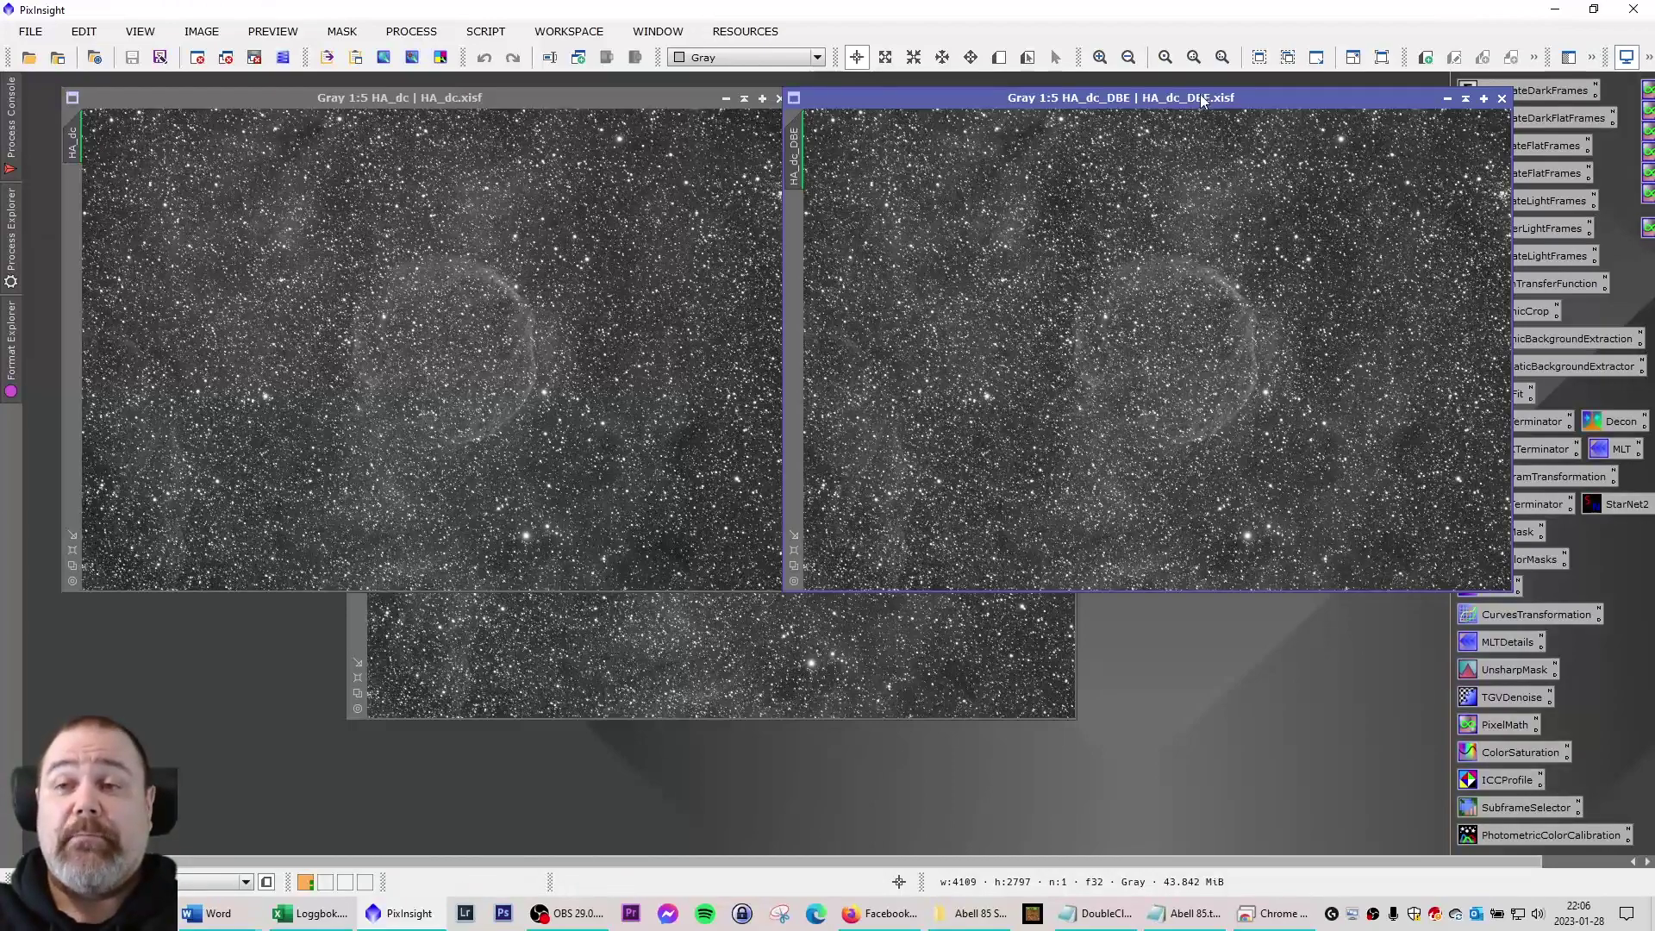
left_click_drag(1097, 104, 1199, 349)
left_click_drag(821, 226, 1256, 105)
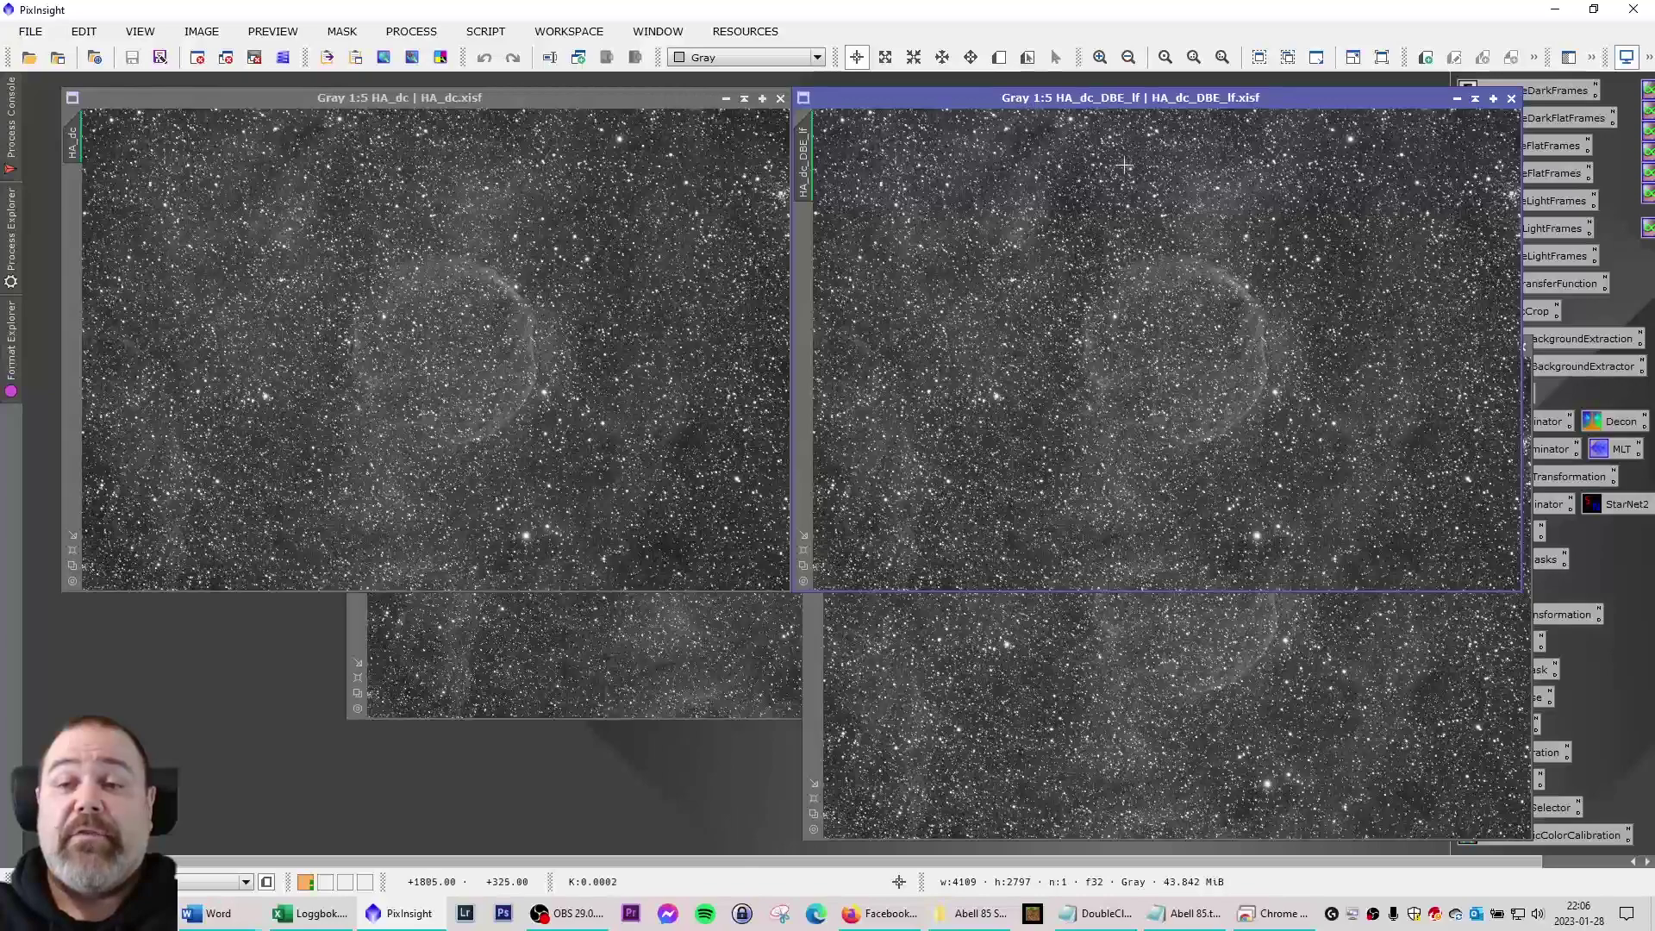
Move HA_dc_DBE_lf out of the way and place HA_dc_DBE_lf_bxt beside HA_dc for comparison
left_click_drag(1099, 99, 1115, 355)
left_click(903, 230)
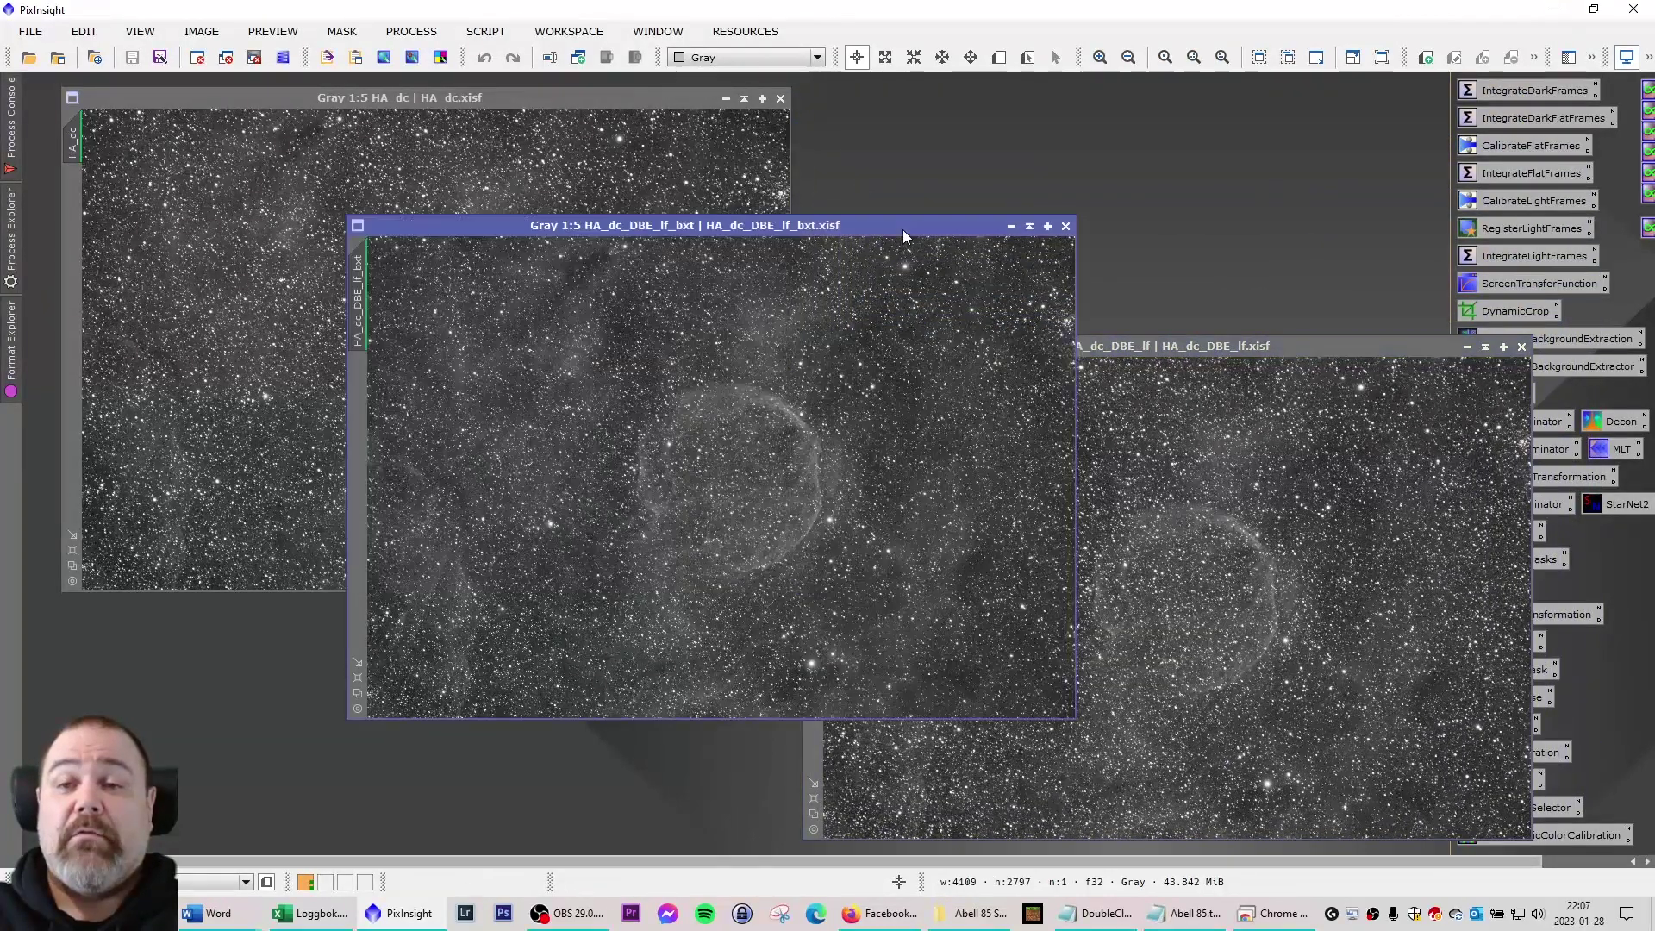
left_click_drag(729, 226, 1172, 95)
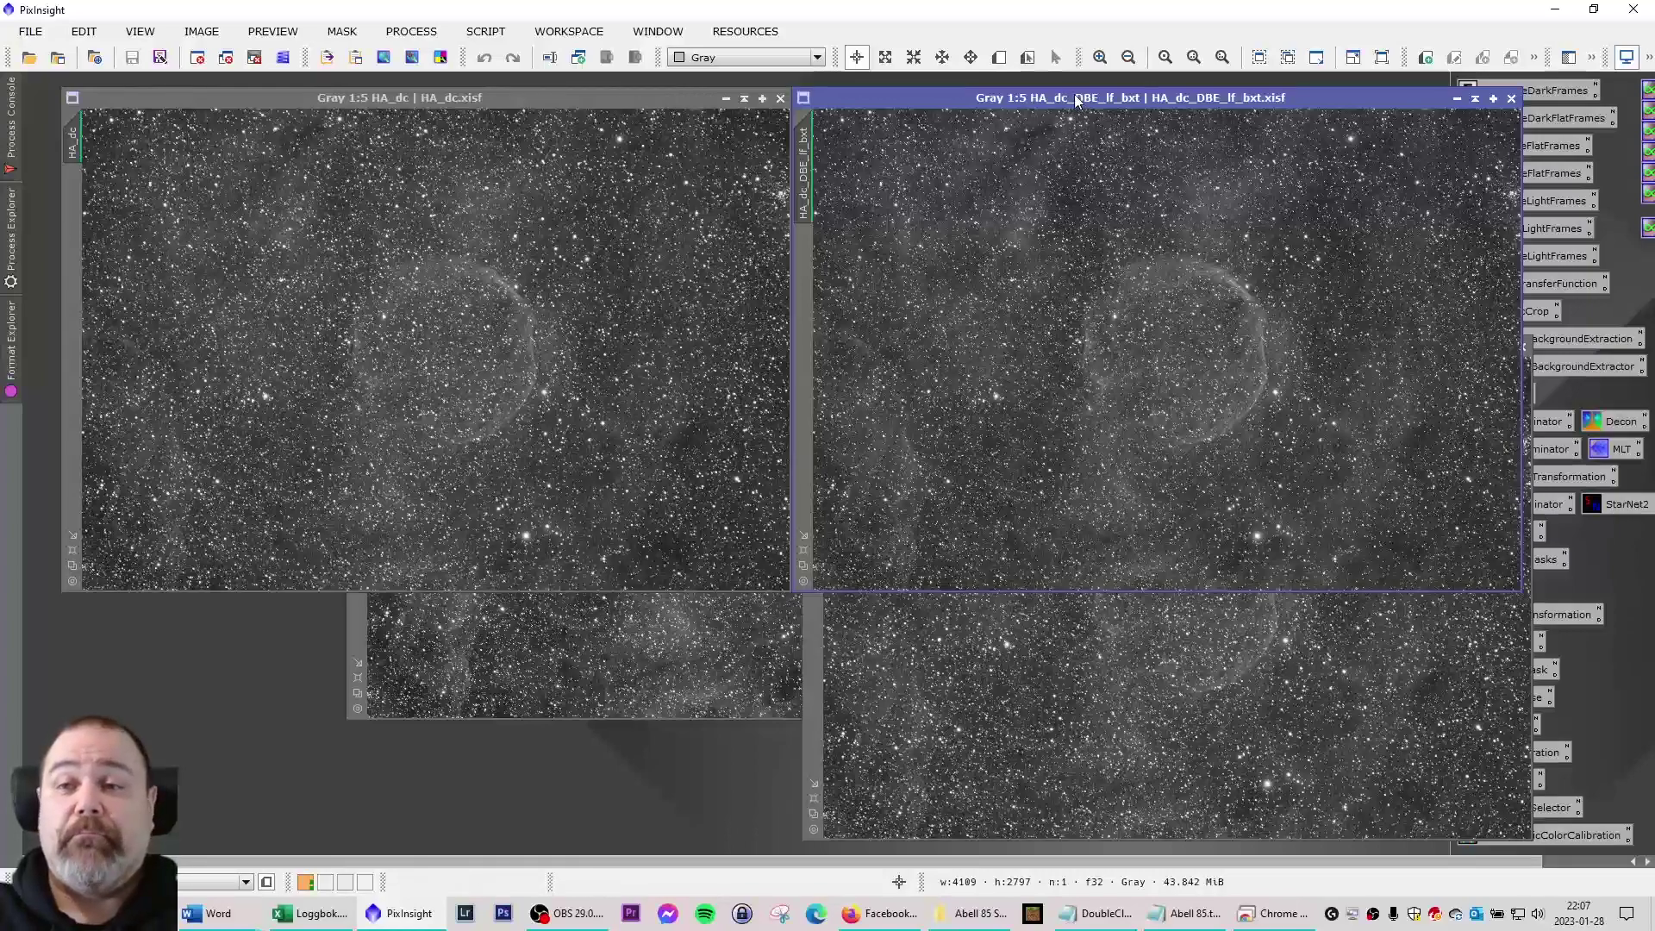
Move HA_dc_DBE_lf_bxt aside and place HA_dc_DBE_lf_bxt_nxt beside HA_dc for comparison
left_click_drag(1078, 99, 1090, 338)
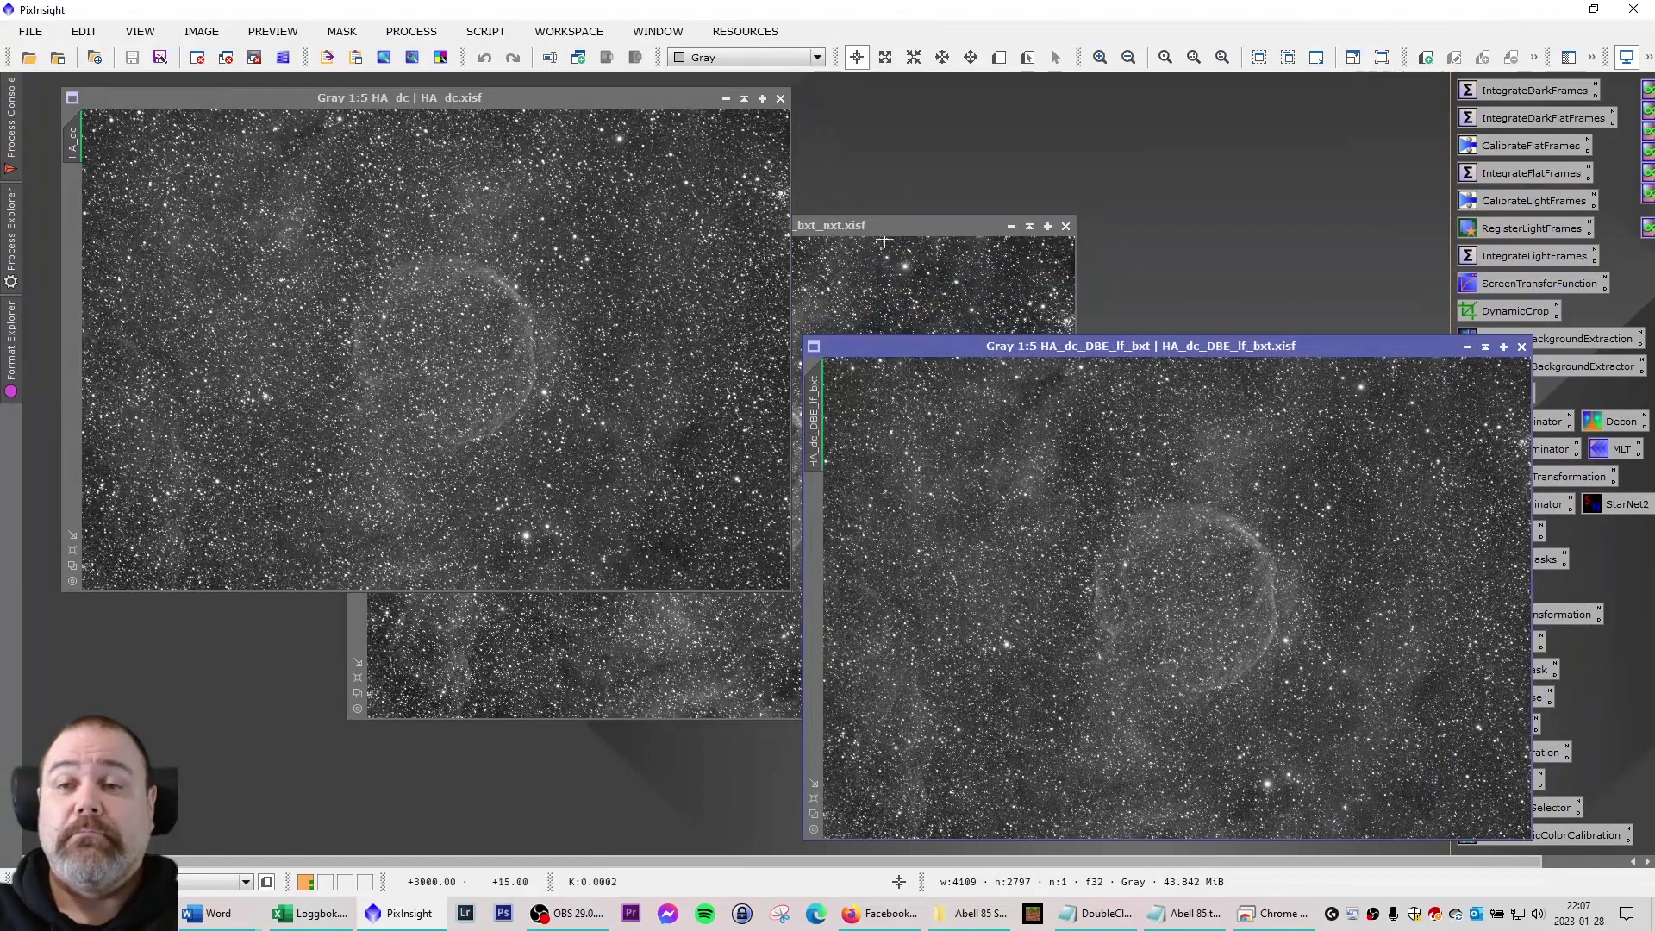
left_click(825, 227)
left_click_drag(774, 229, 1214, 107)
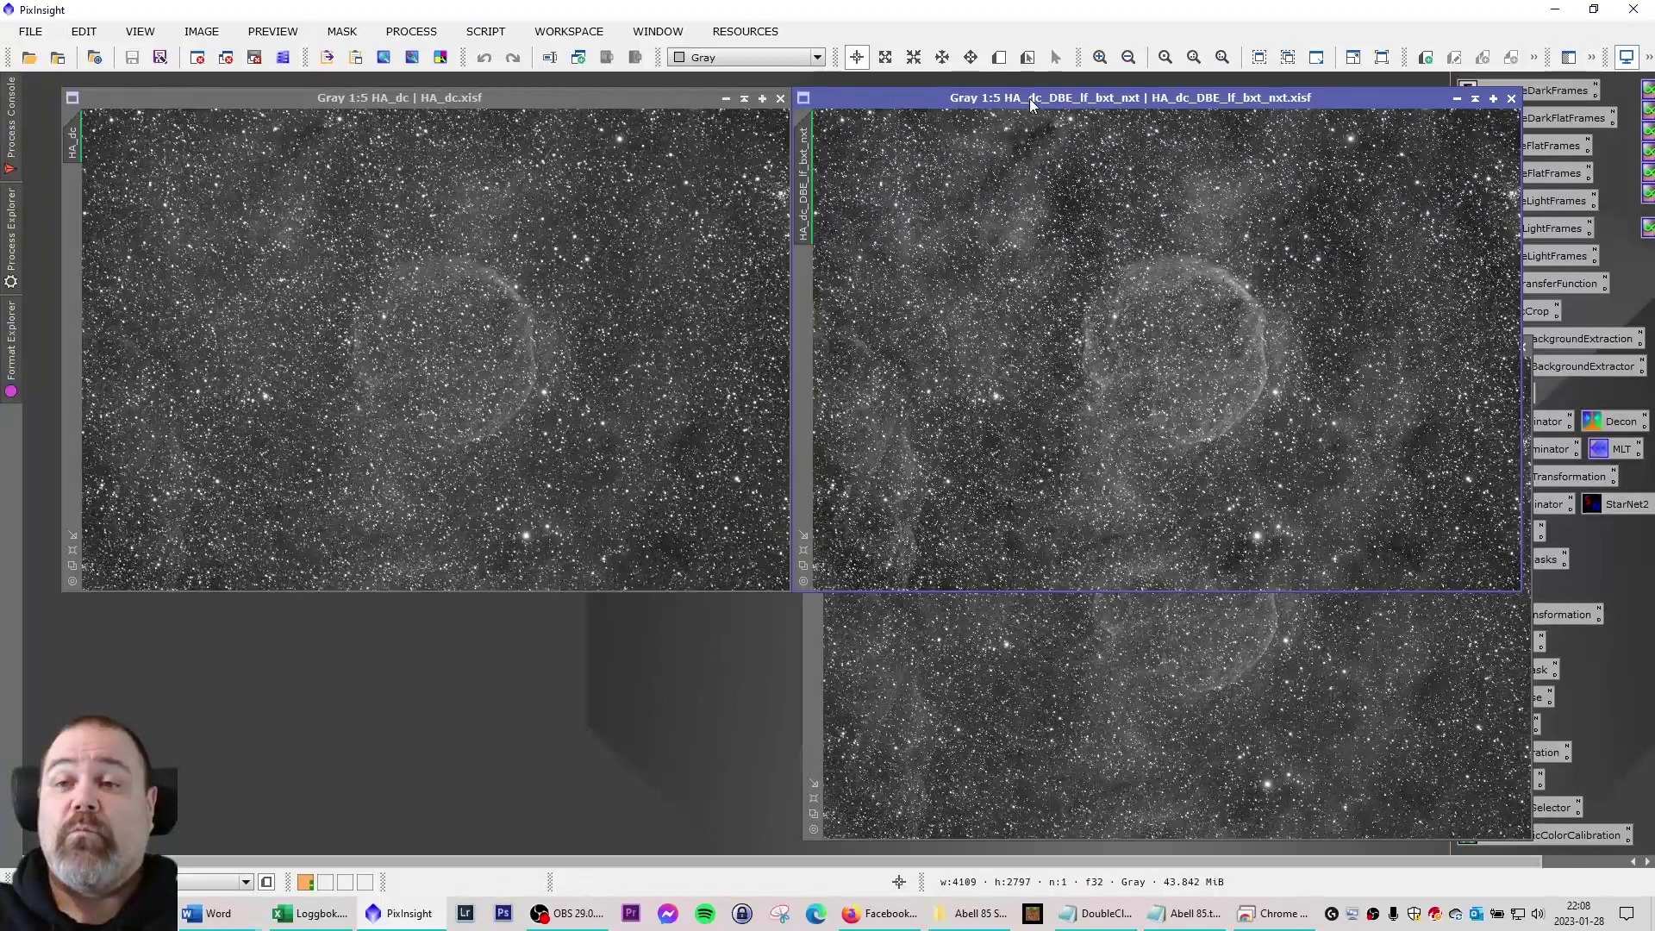
mouse_move(1031, 105)
left_mouse_down()
mouse_move(1090, 169)
mouse_move(1074, 230)
mouse_move(1023, 101)
left_mouse_up()
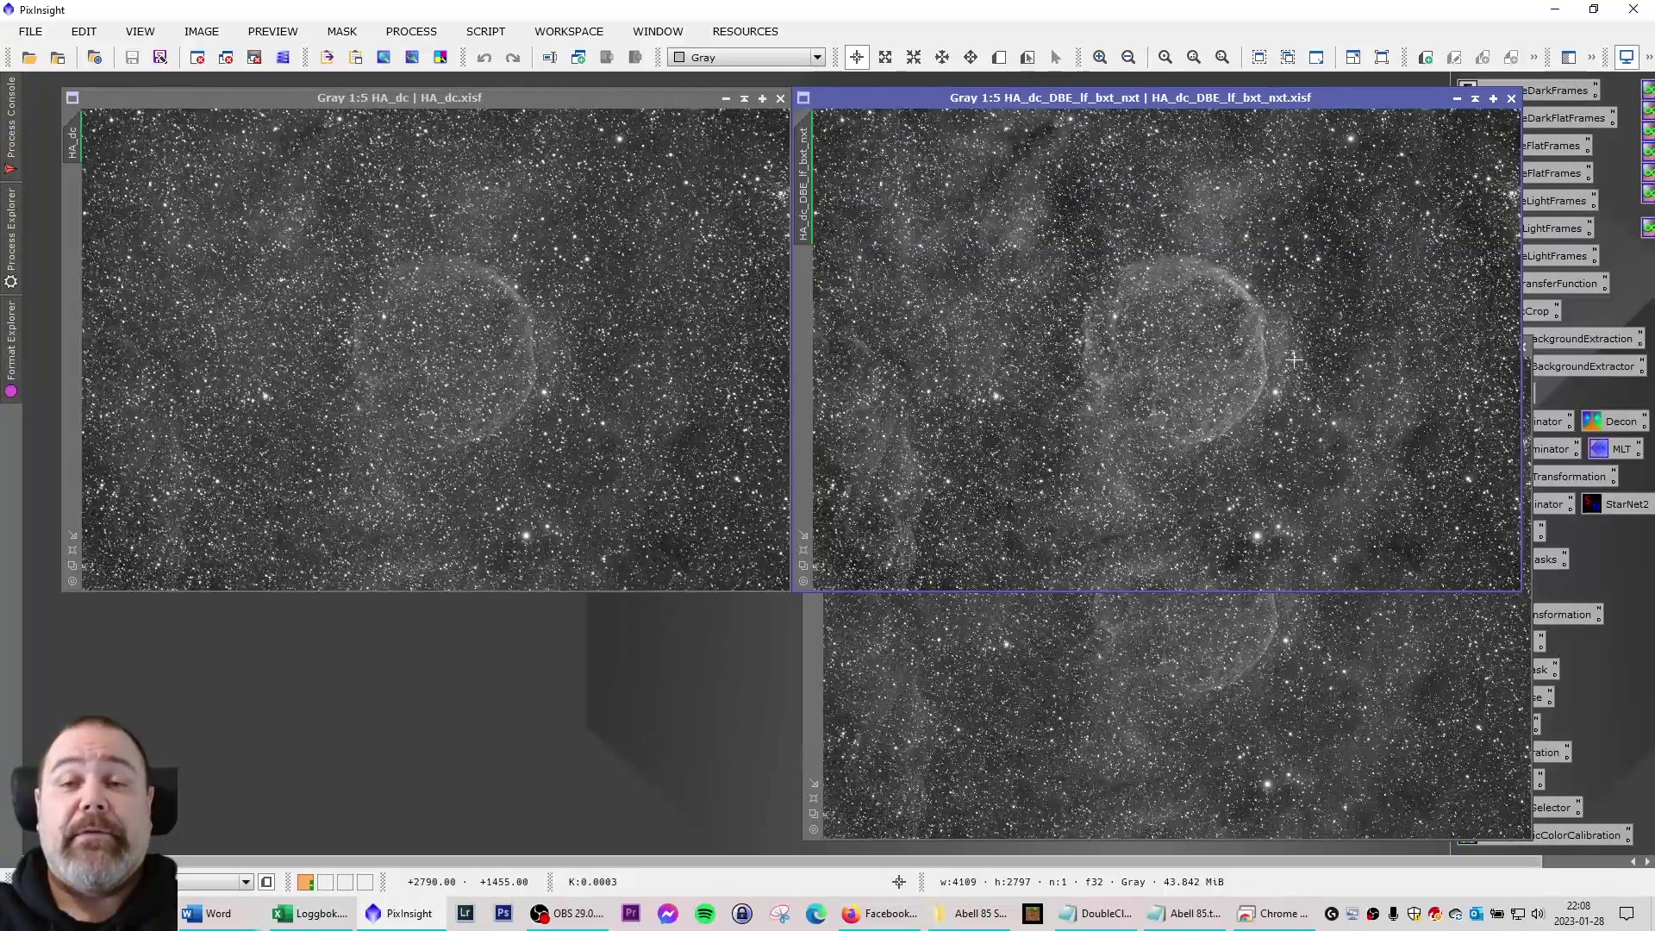
Switch to the workspace with the starless images and compare HA_starless with HA_starless_nxt side by side, examining the nebula up close
key("ctrl+shift+Right")
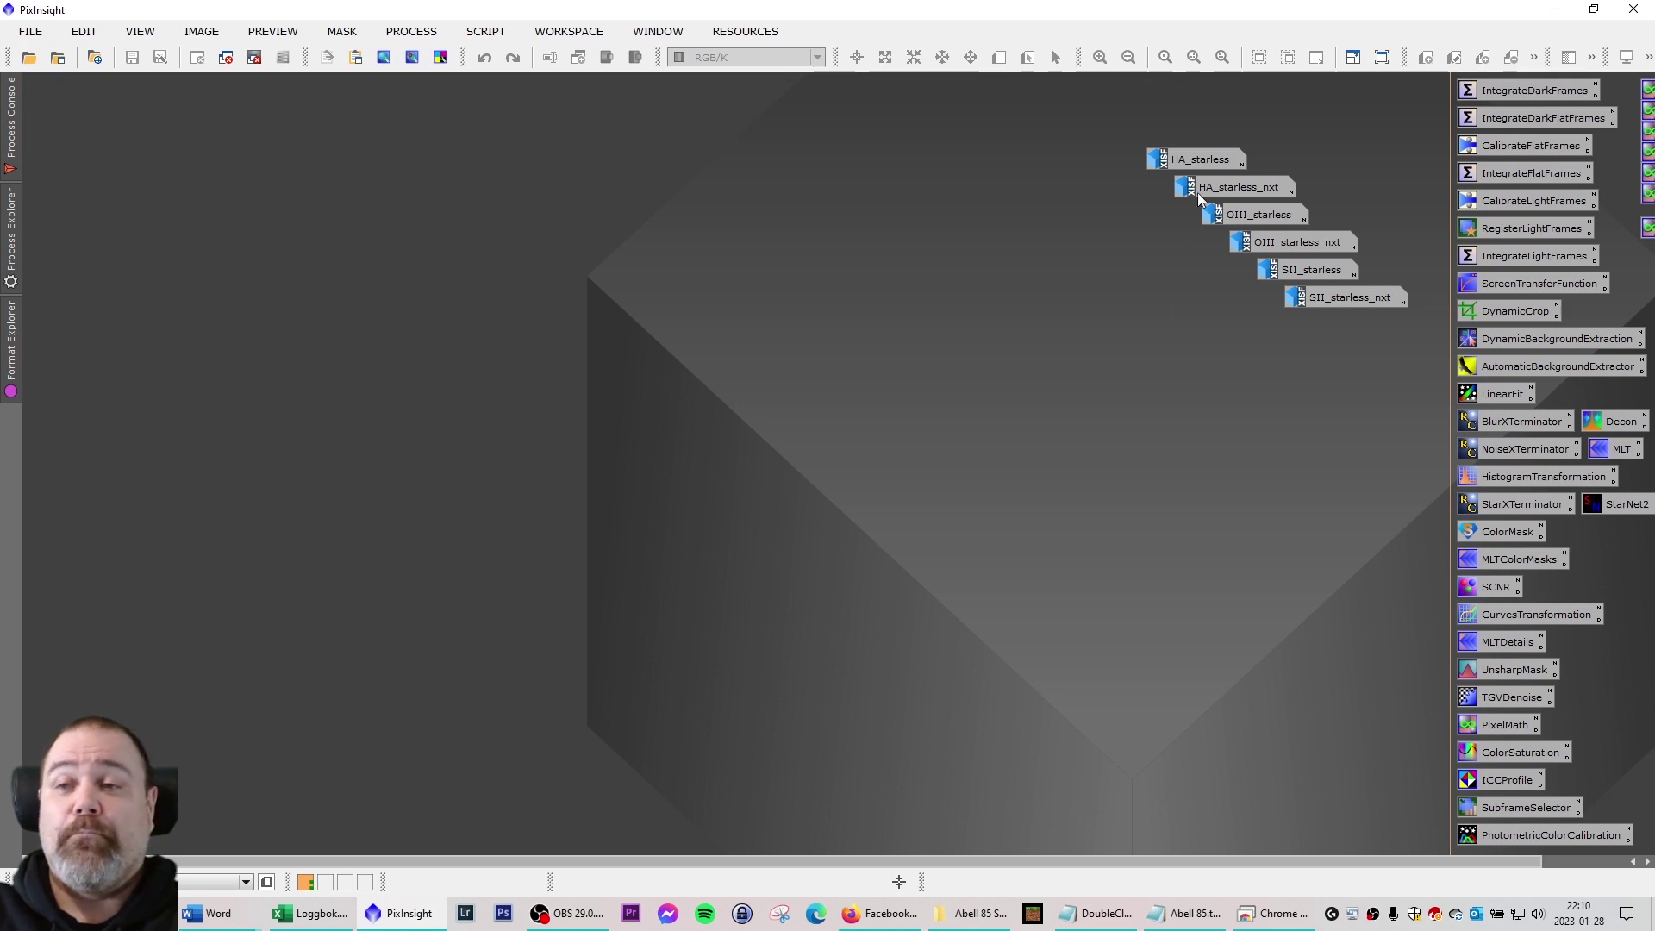
double_click(1188, 161)
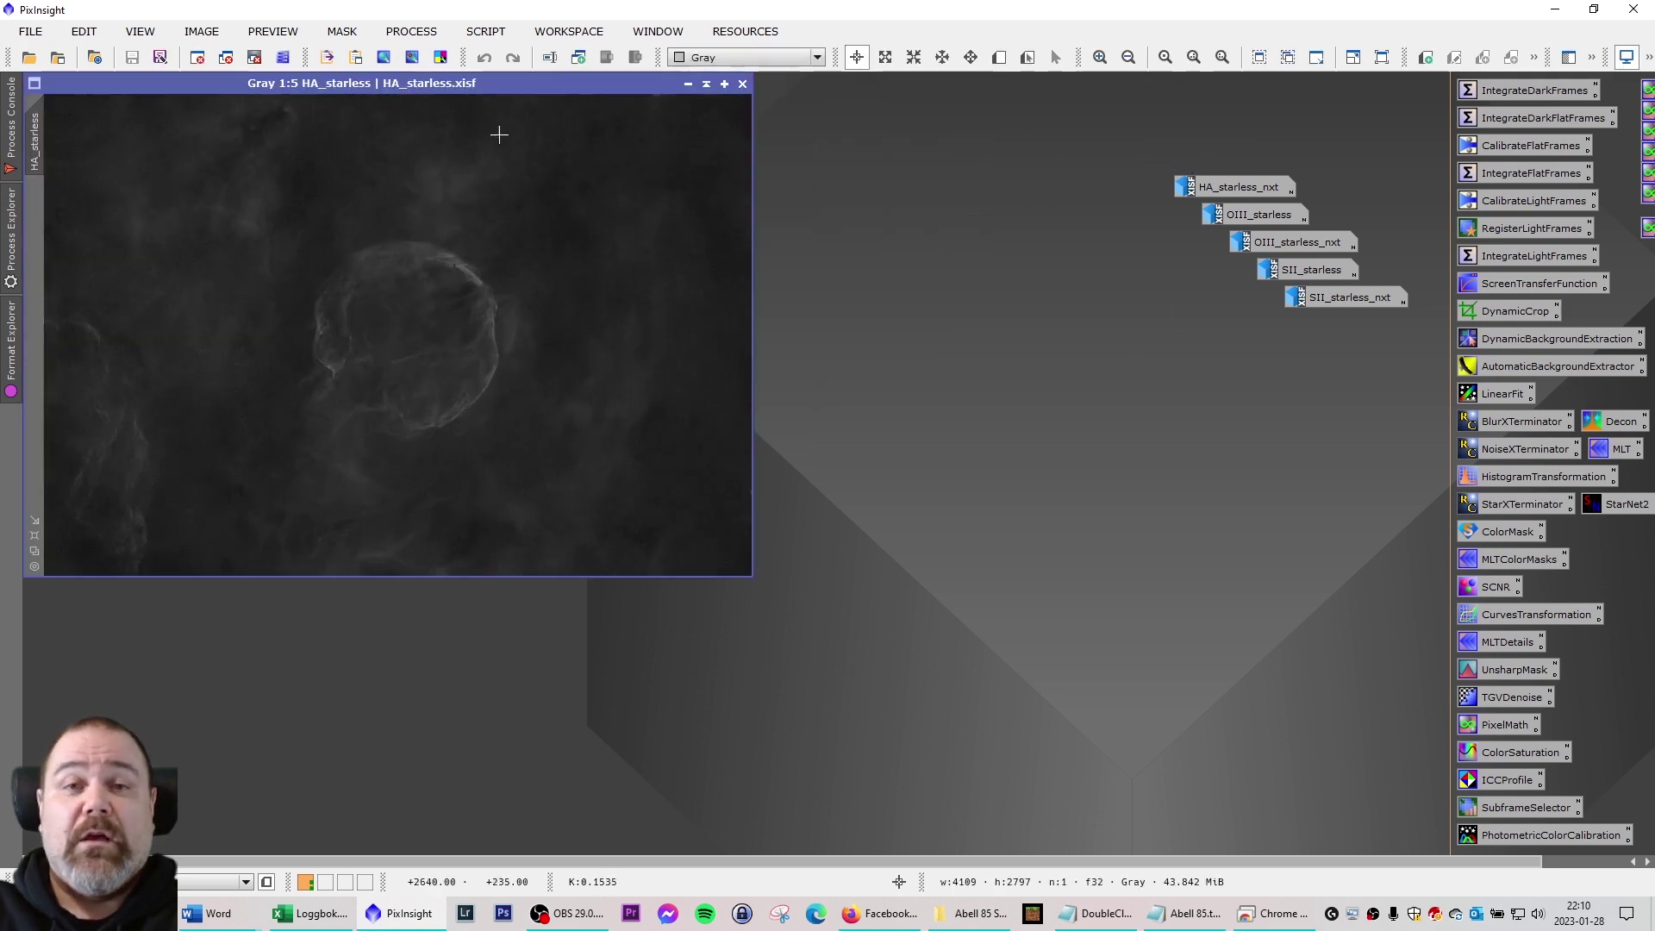
mouse_move(410, 87)
left_mouse_down()
mouse_move(441, 98)
mouse_move(418, 100)
left_mouse_up()
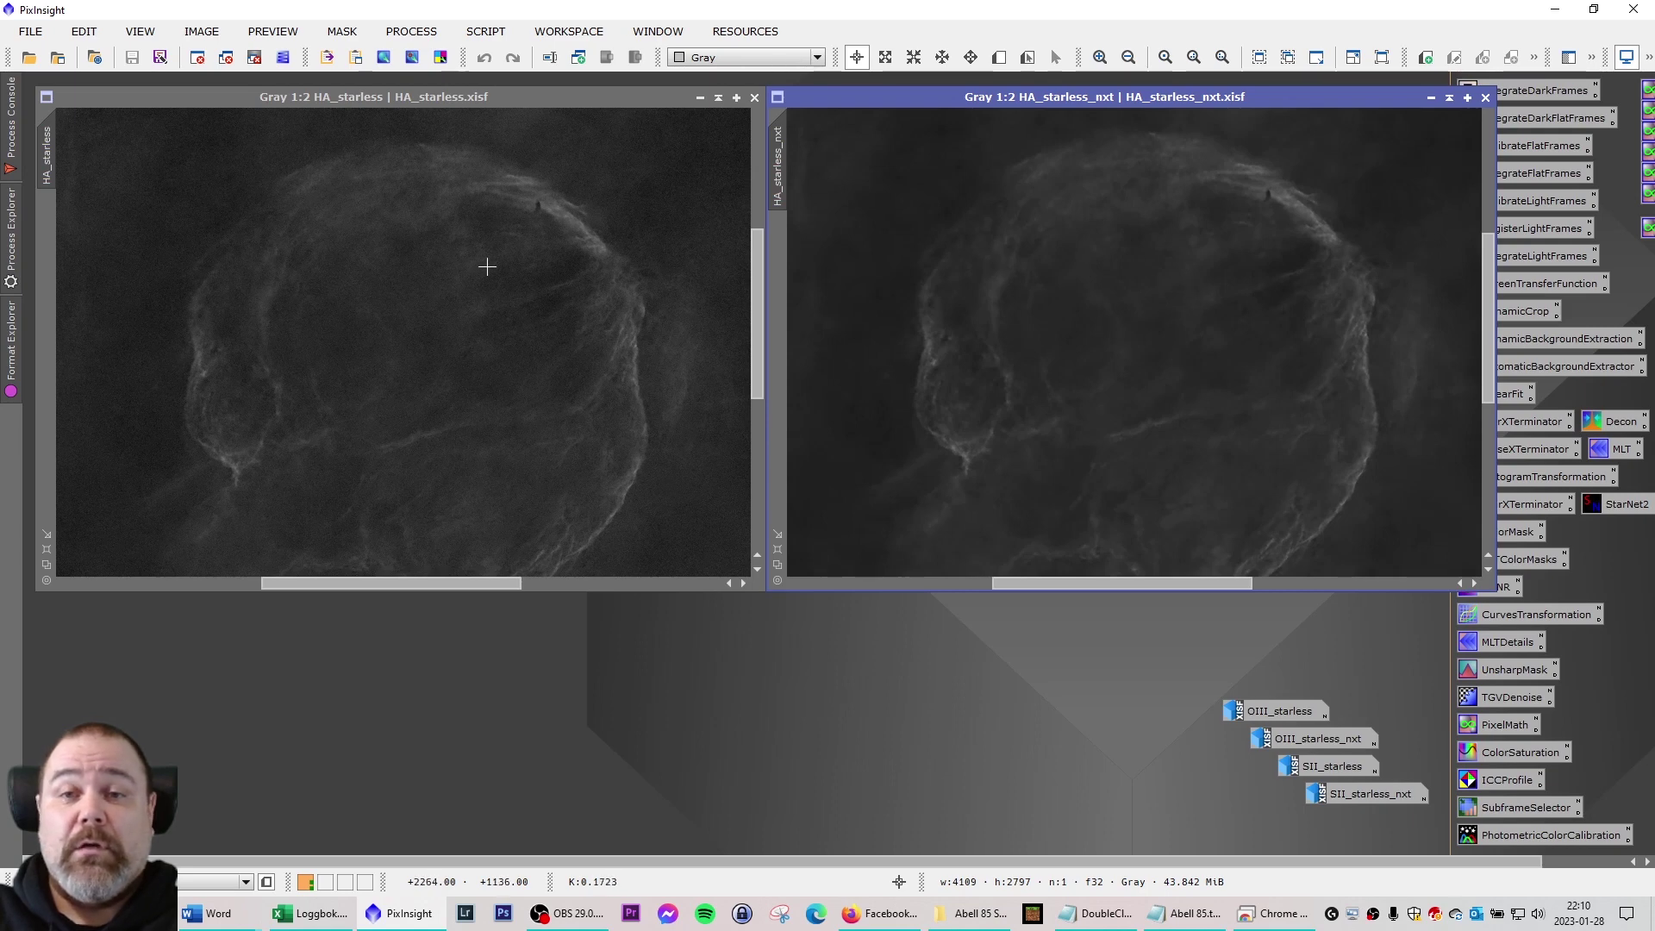
scroll(1140, 304, "up", 1)
scroll(1141, 303, "down", 4)
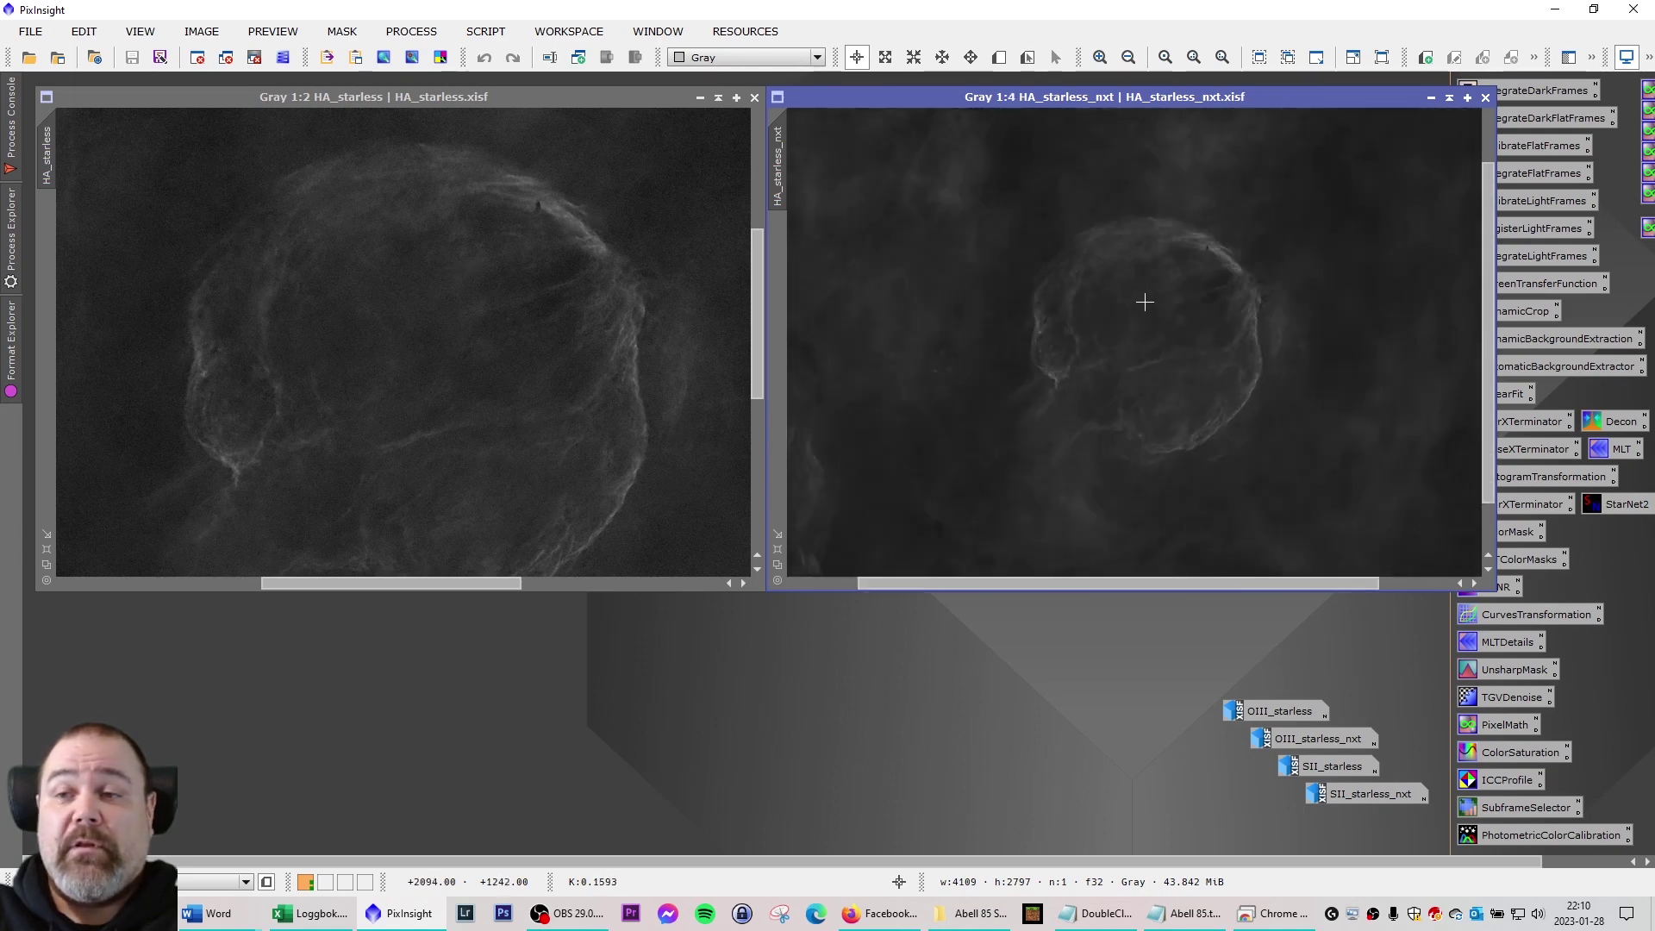
scroll(562, 355, "down", 3)
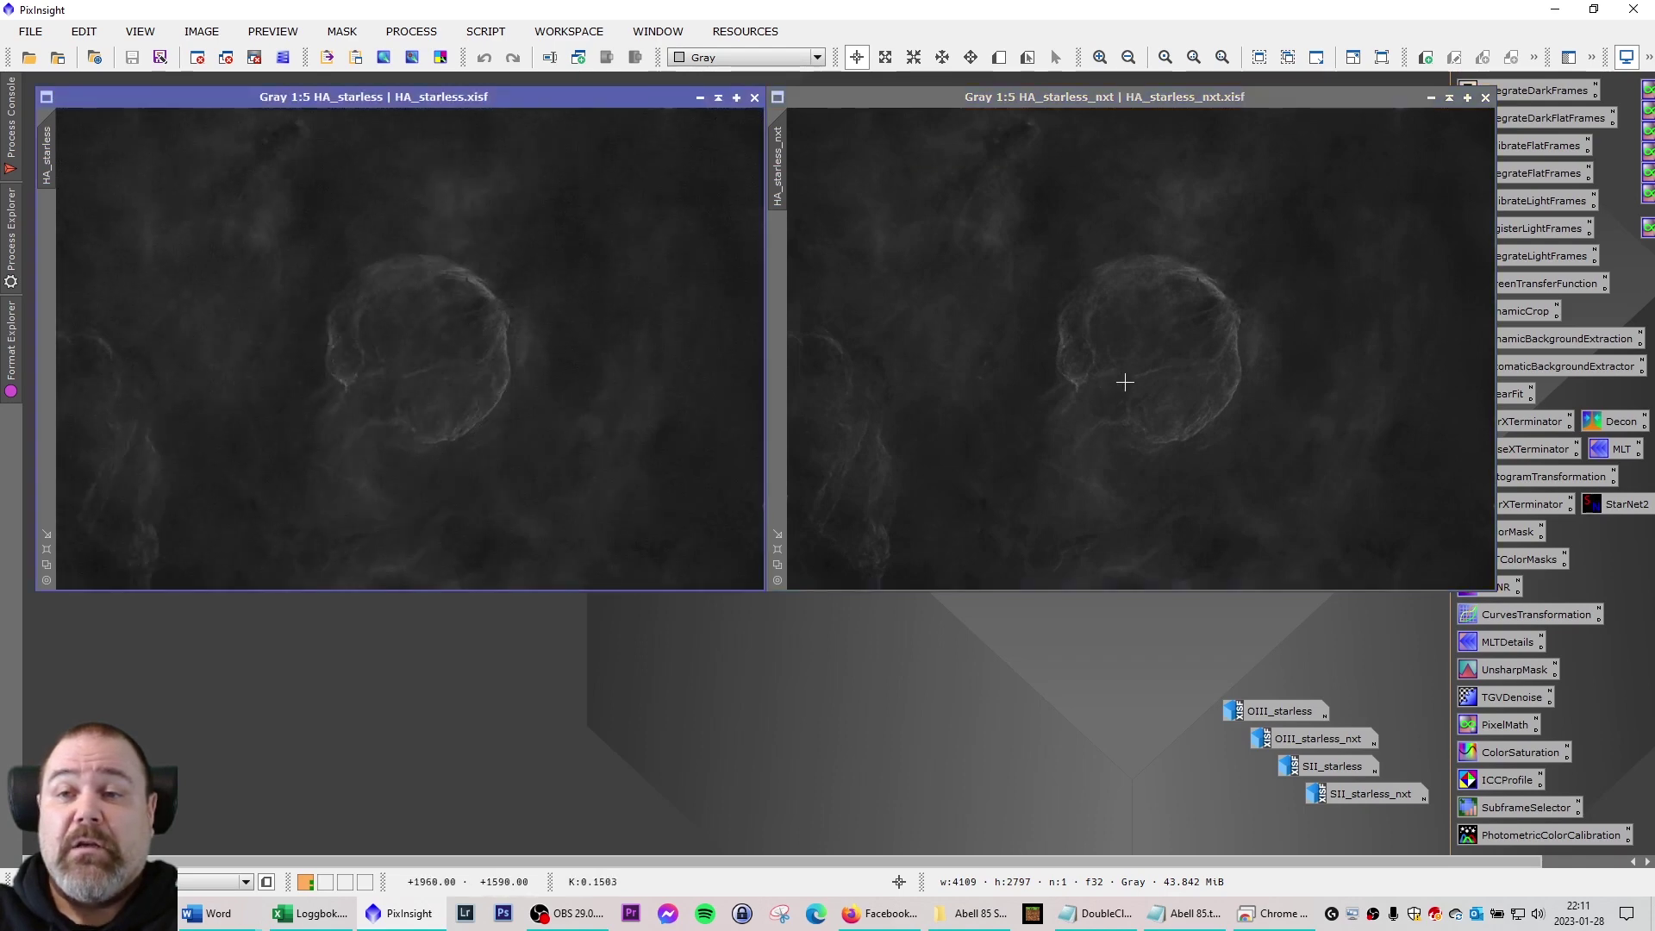
Minimize both HA starless images and move their icons down near the OIII and SII ones
left_click(1431, 98)
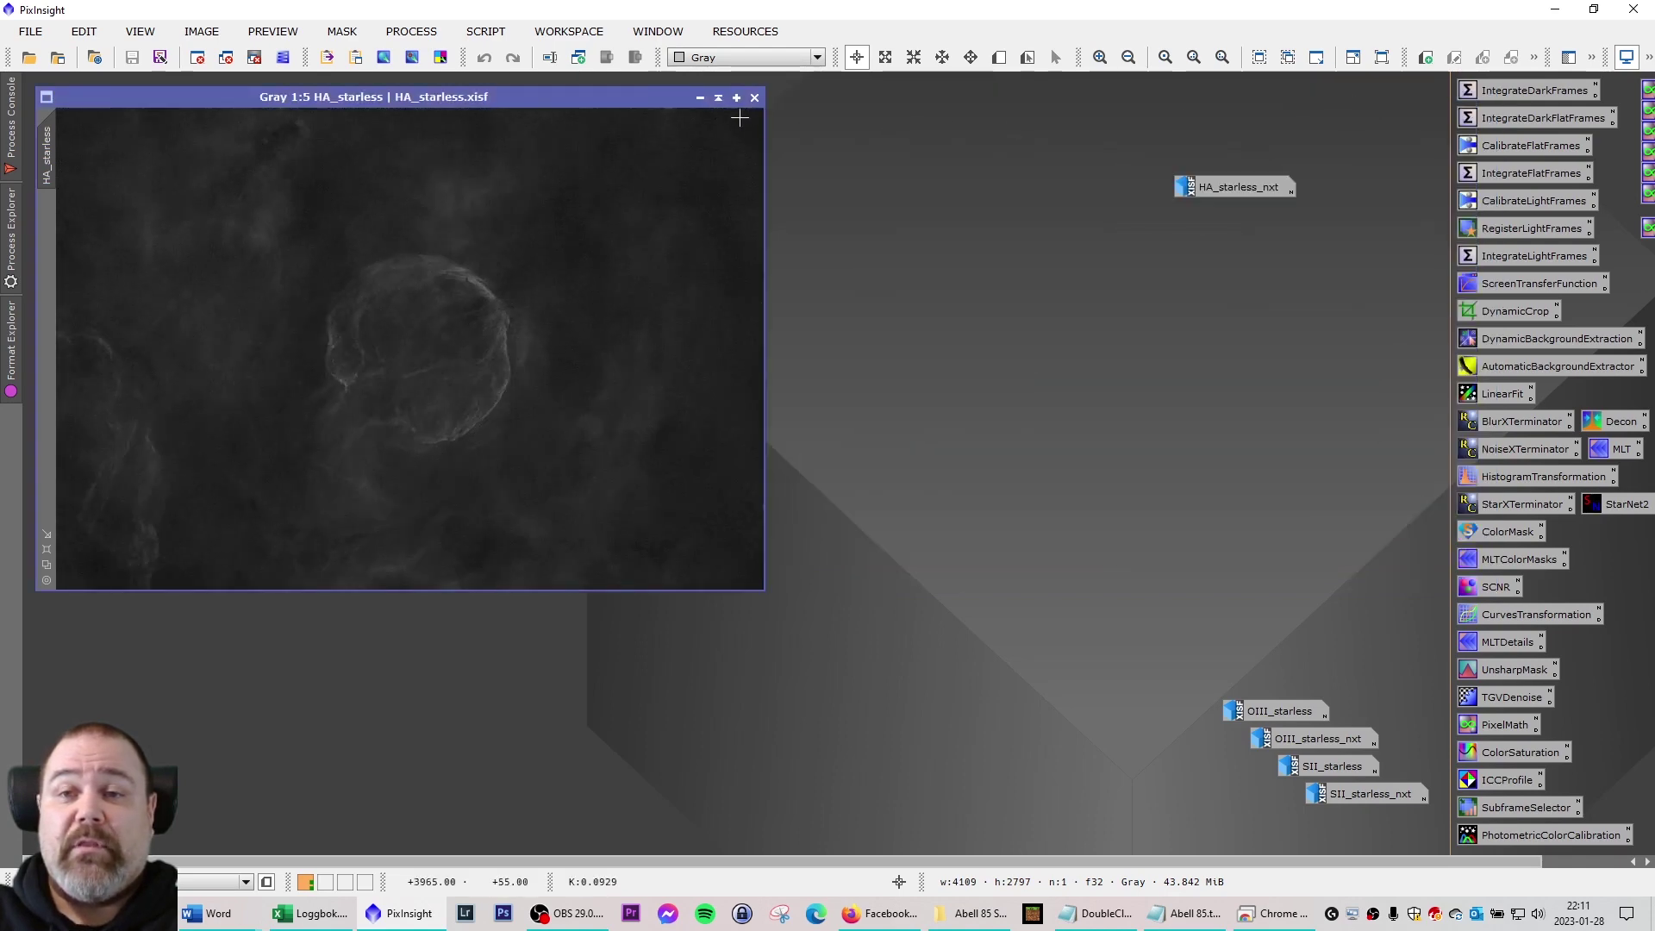
left_click(707, 100)
left_click_drag(1009, 133, 1131, 781)
Open OIII_starless and OIII_starless_nxt side by side for comparison, and minimize both when done
double_click(1260, 710)
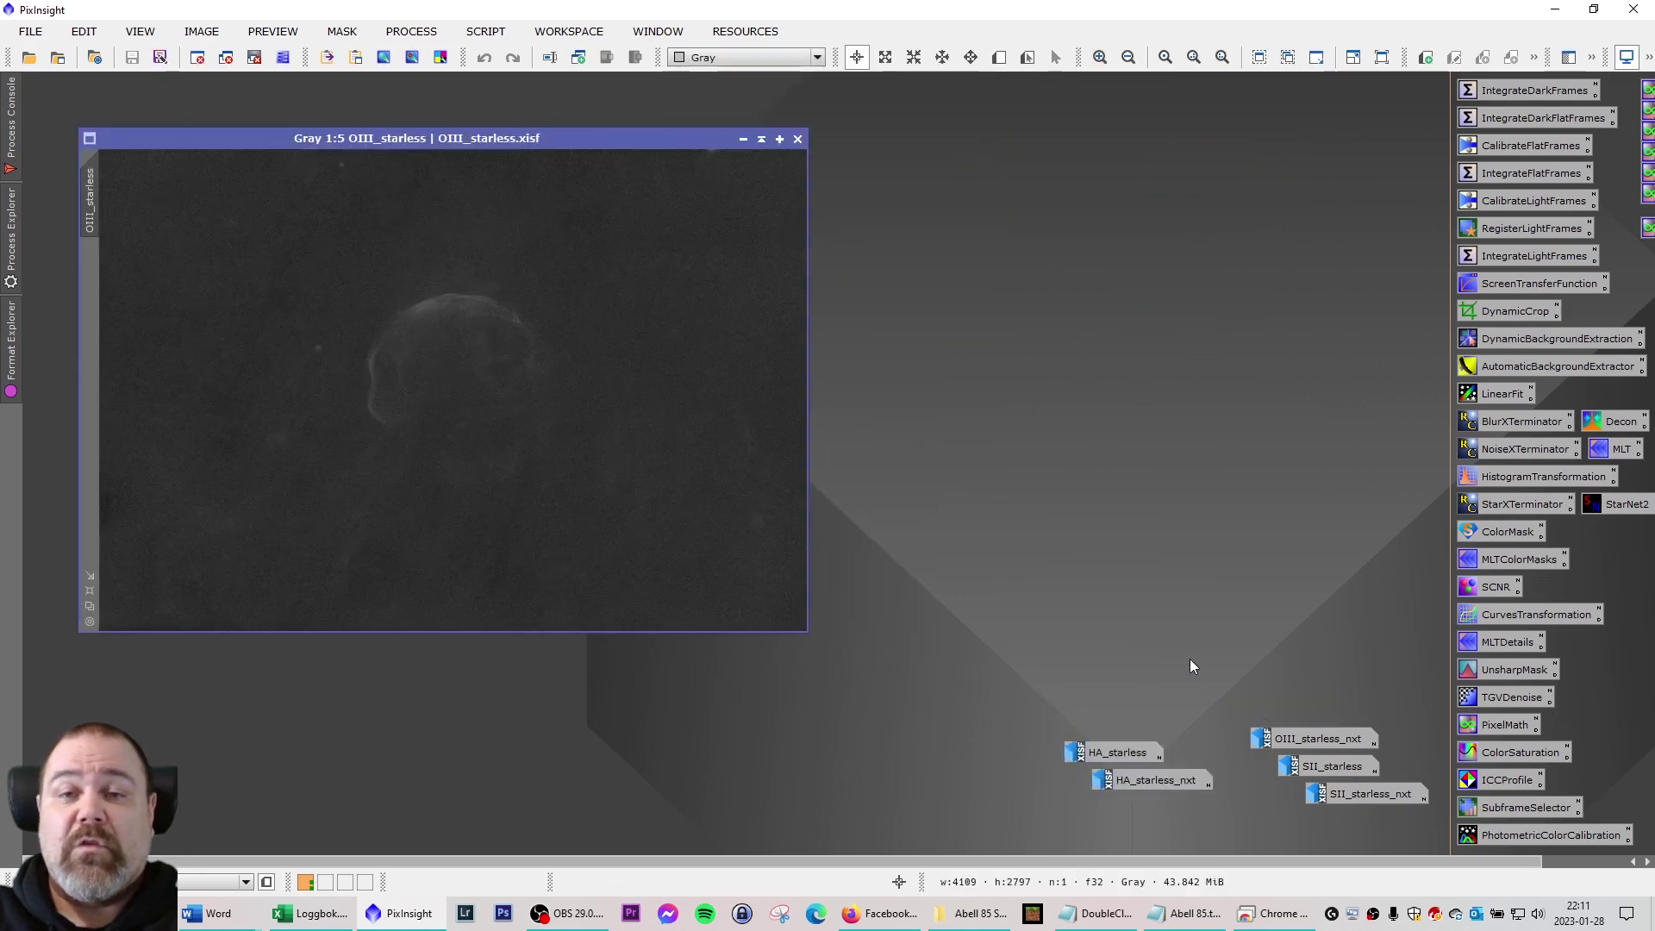
left_click_drag(489, 138, 461, 105)
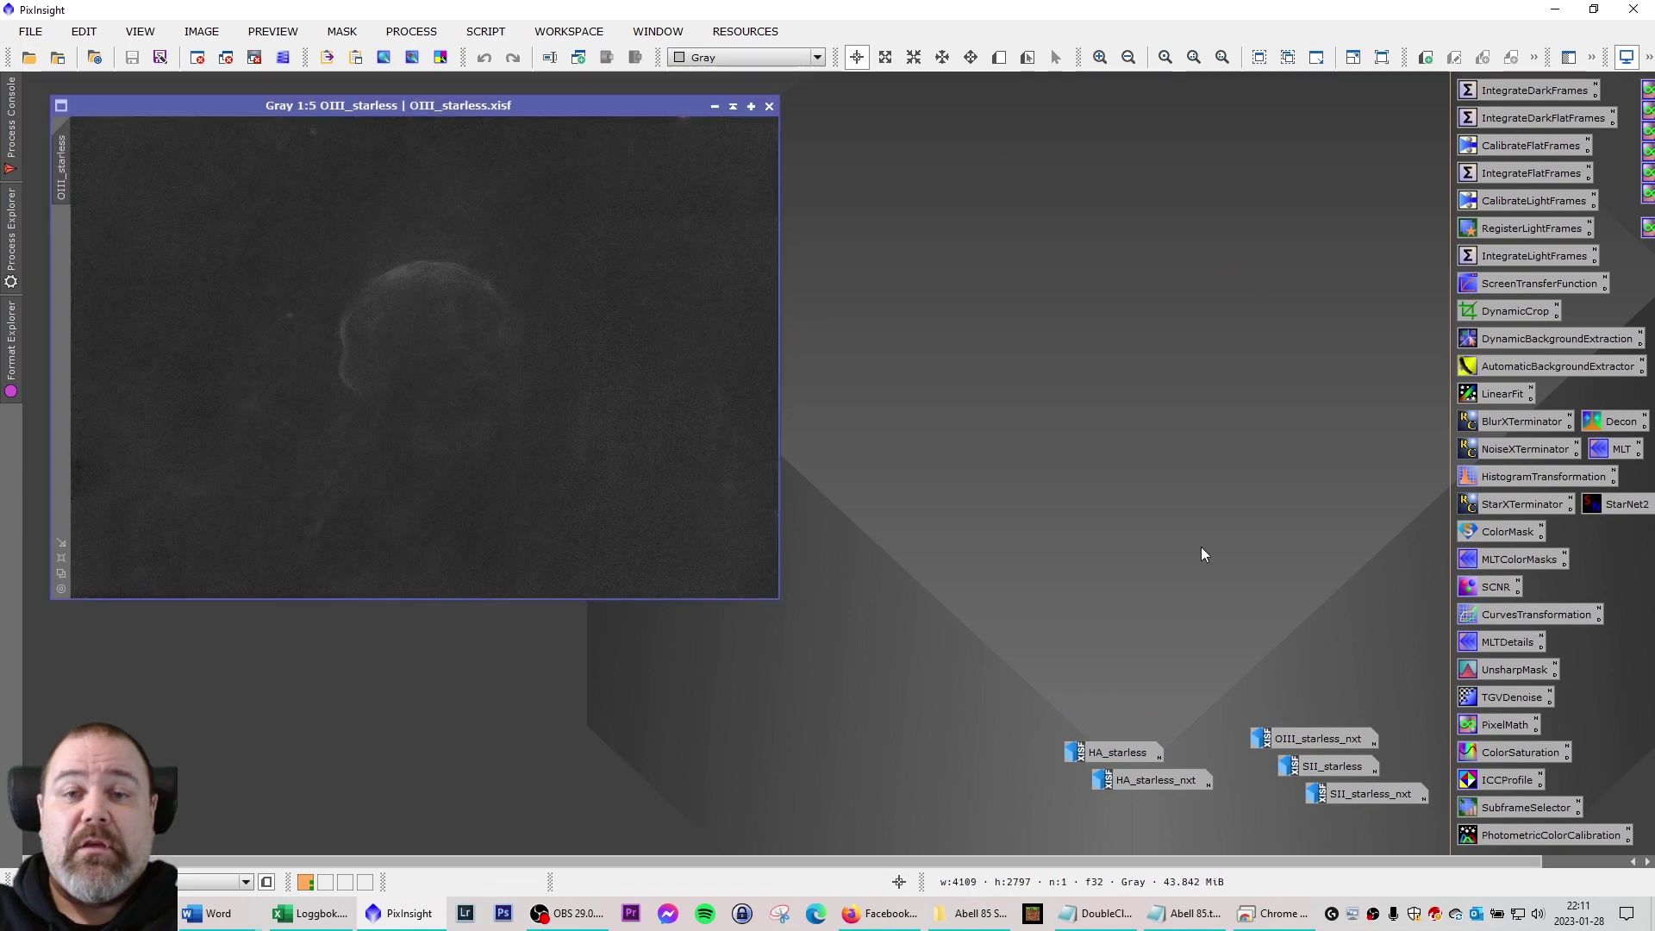
double_click(1316, 742)
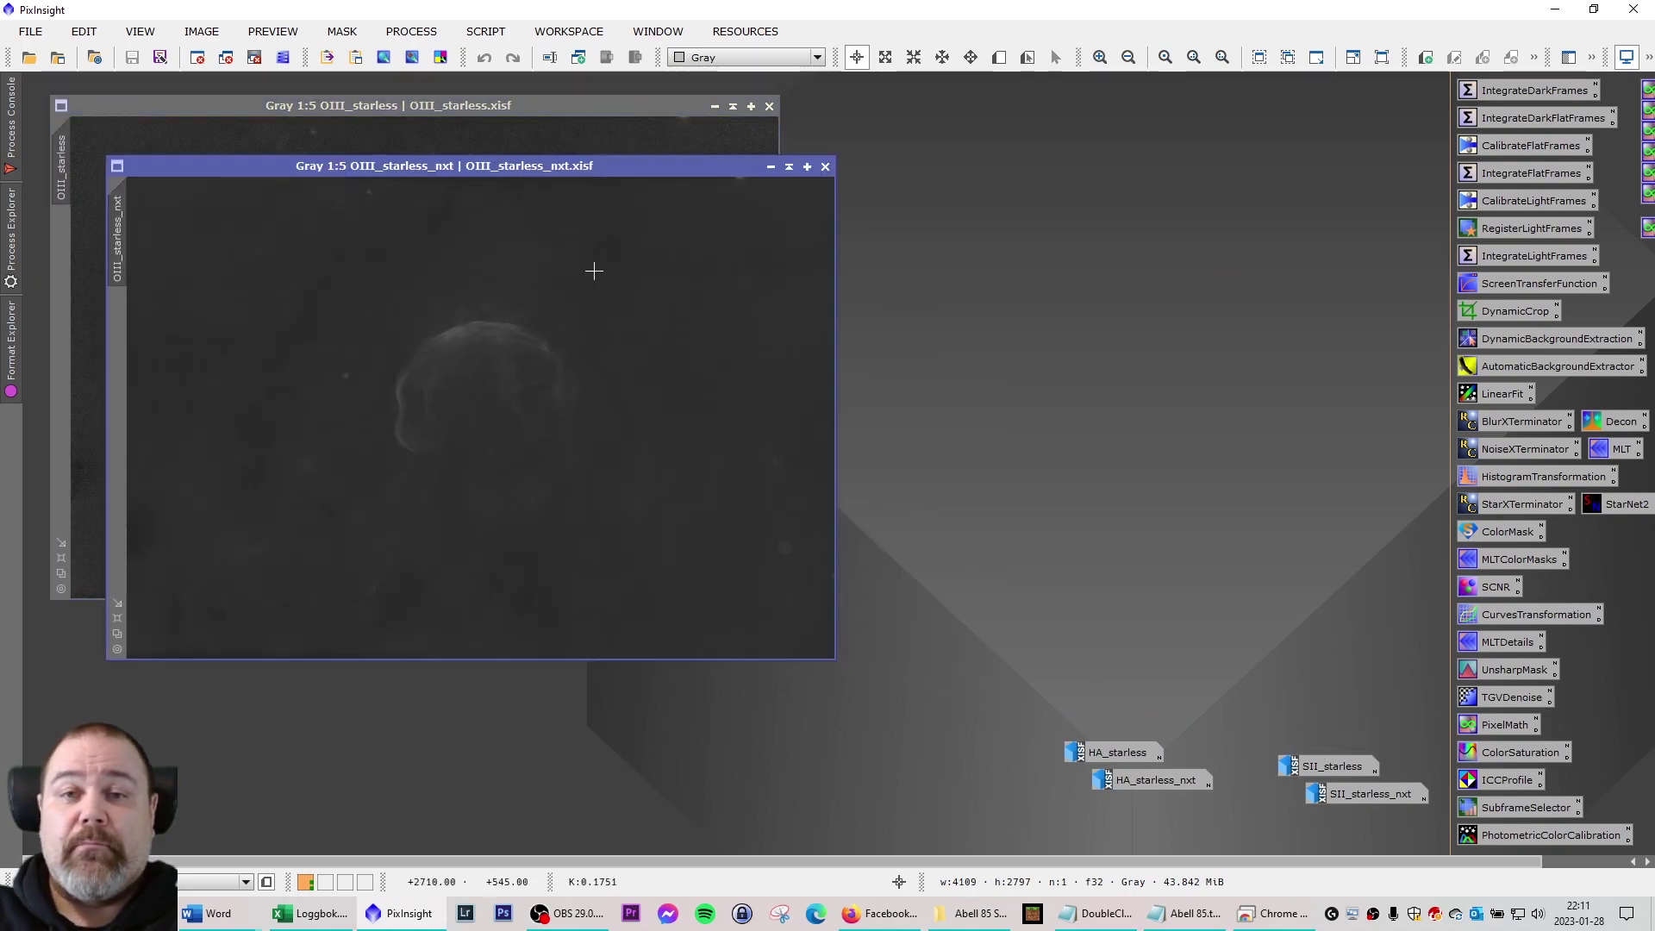
left_click_drag(514, 167, 1188, 107)
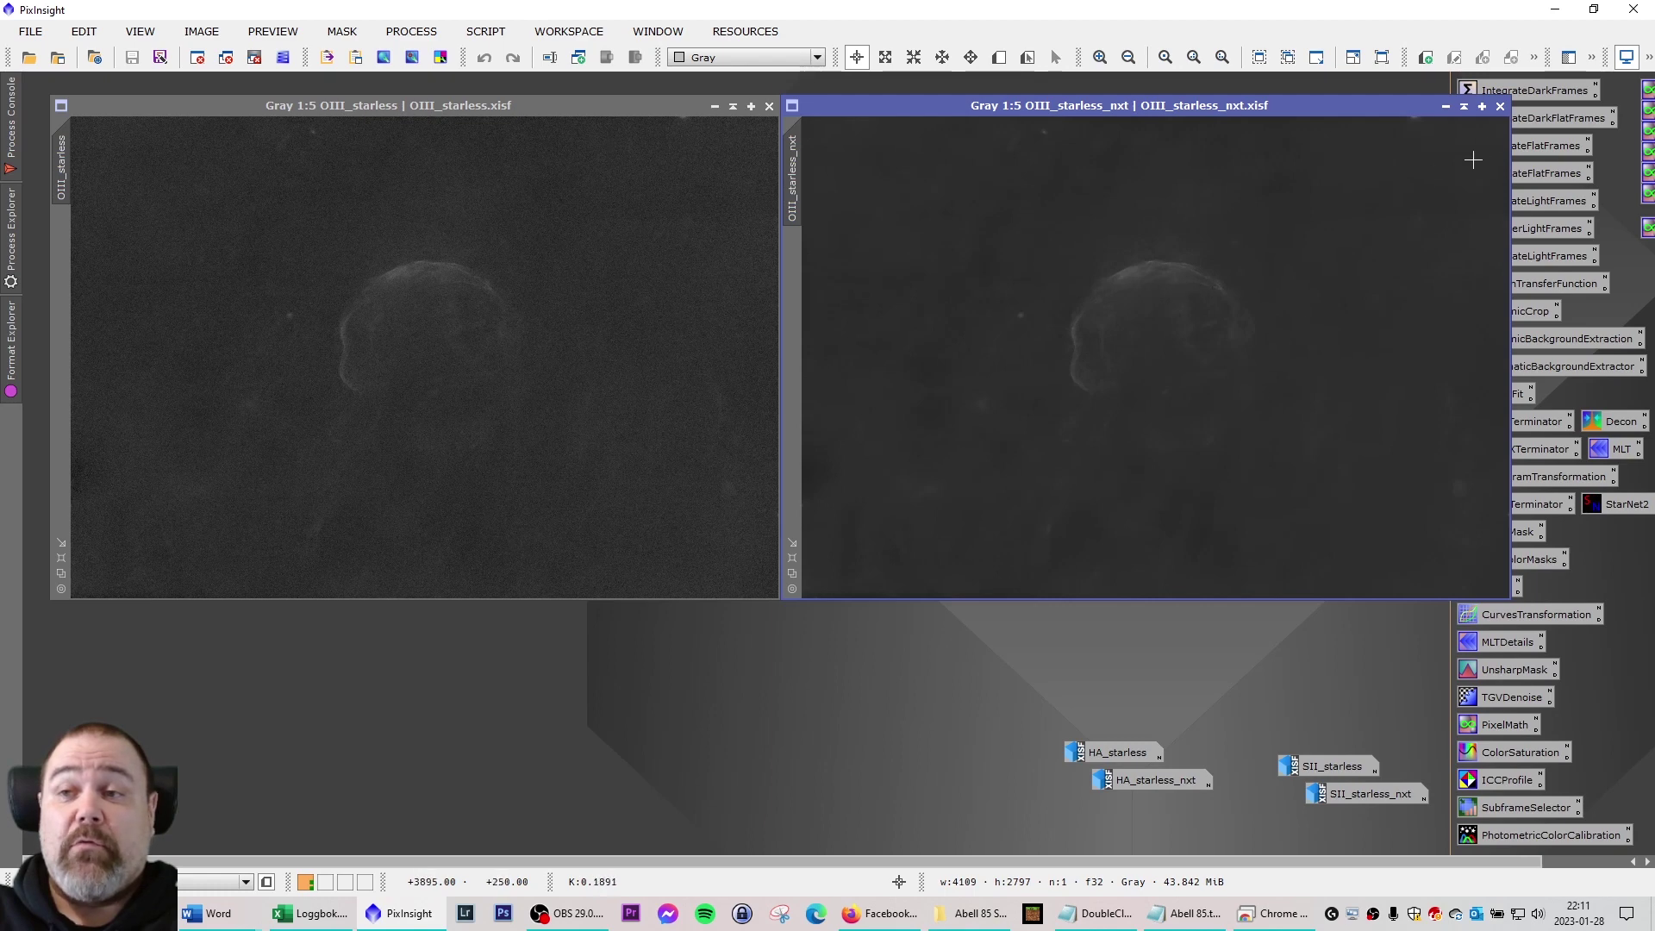
left_click(1446, 106)
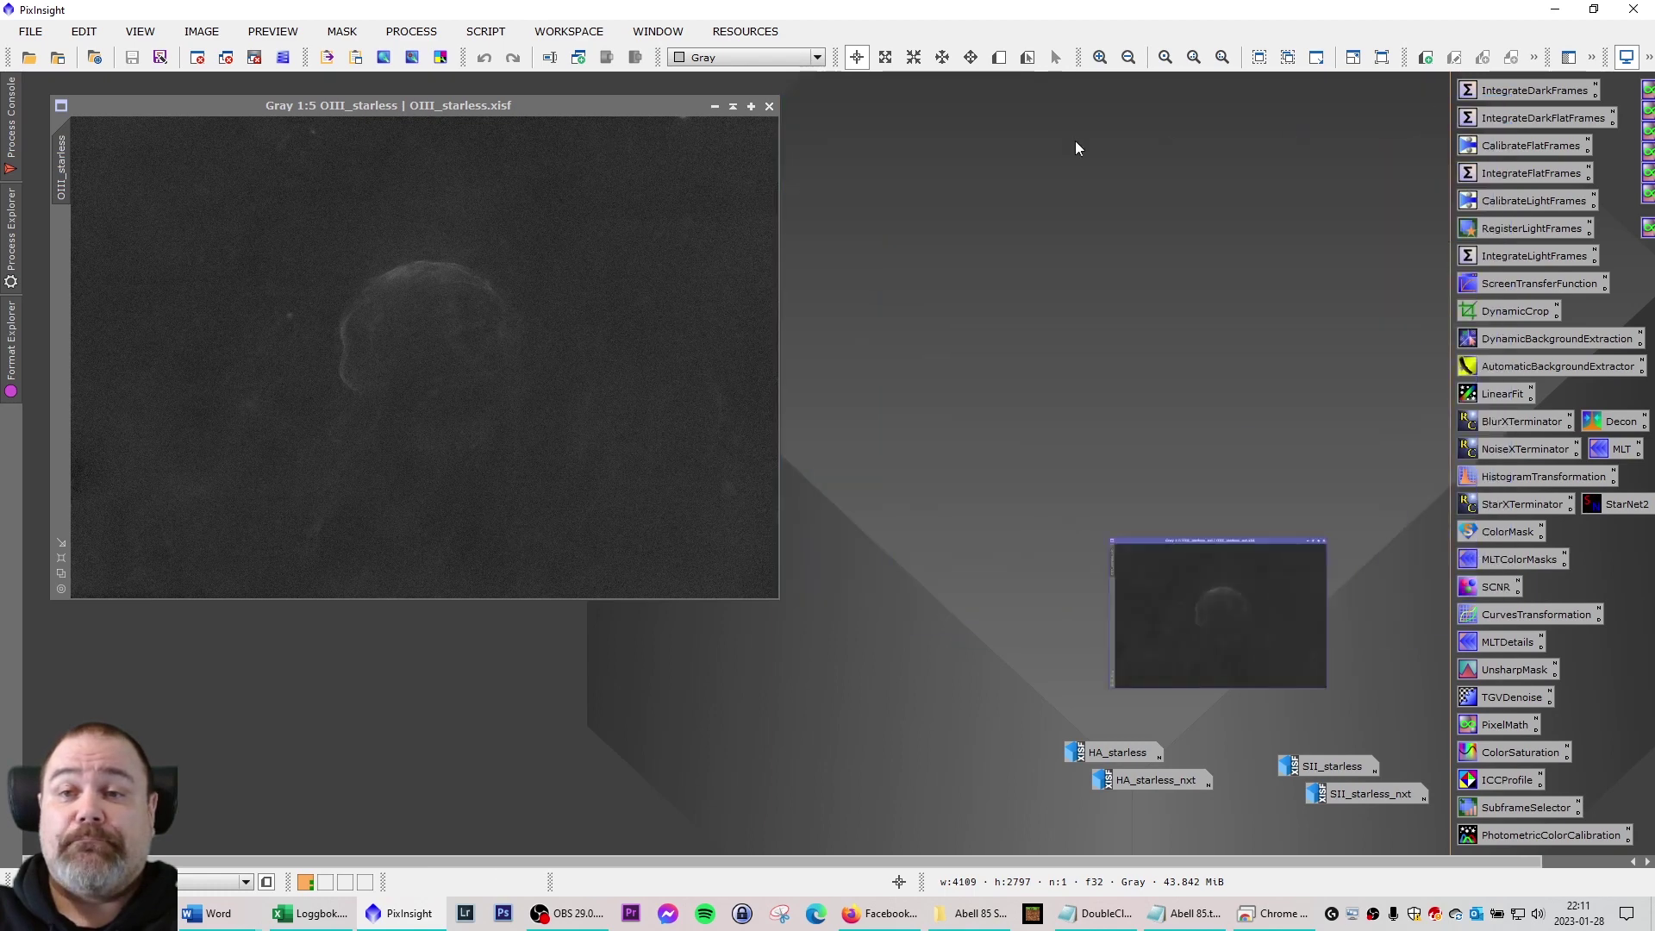
left_click(717, 106)
Open SII_starless and SII_starless_nxt and line them up side by side for comparison
double_click(1332, 766)
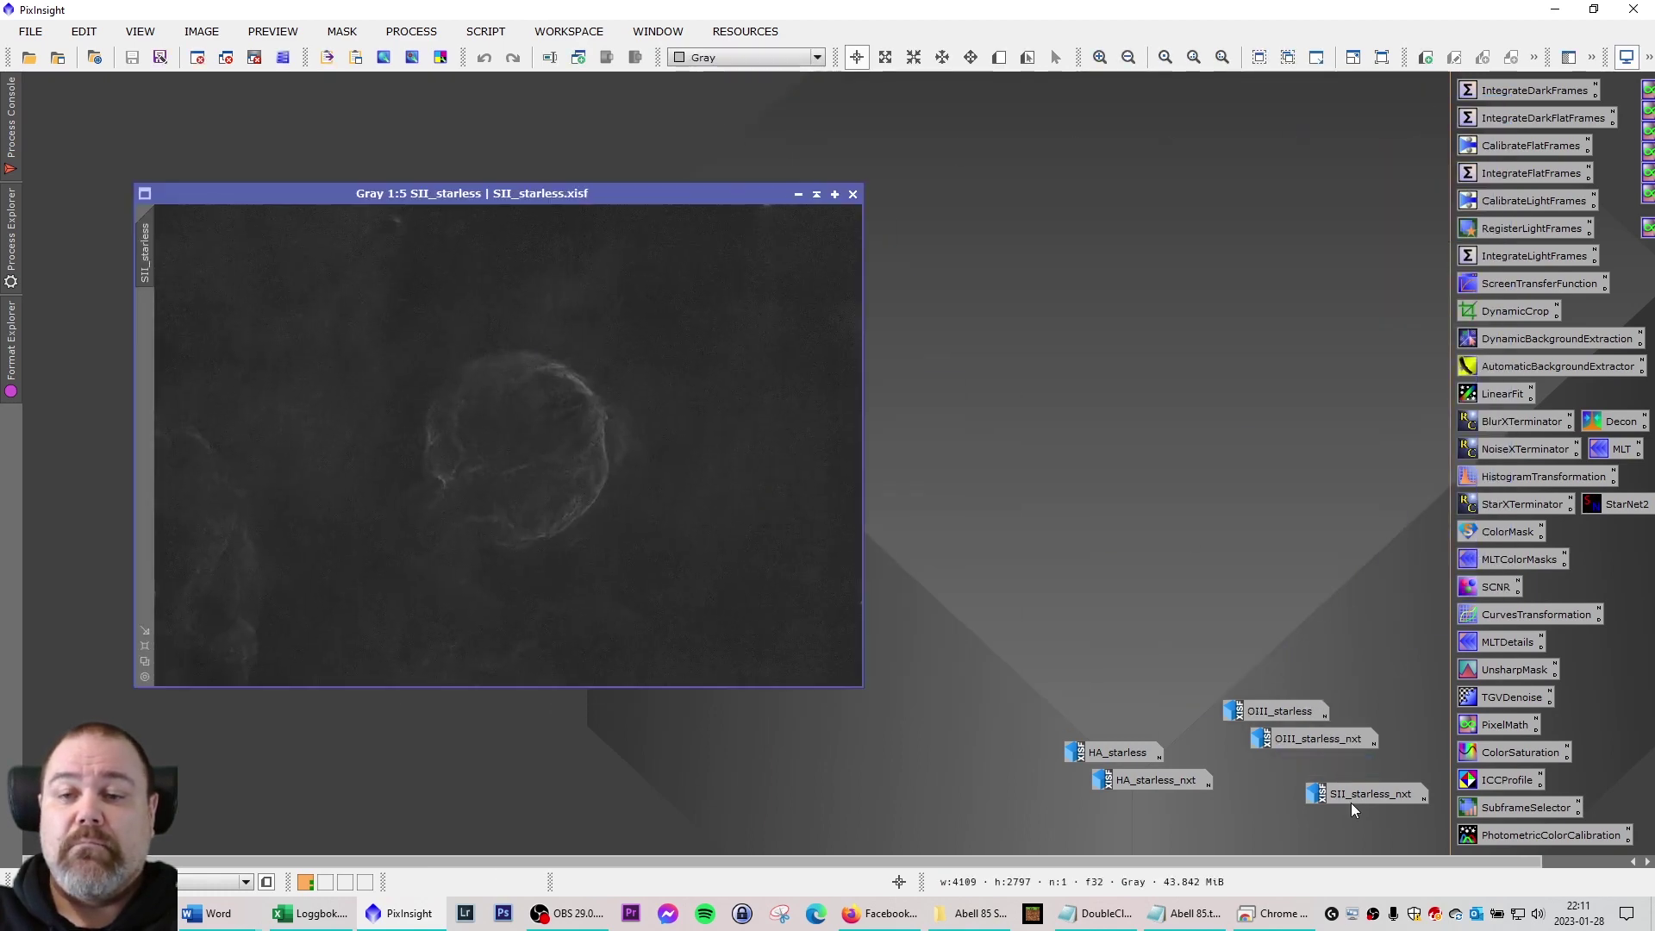
double_click(1351, 802)
left_click_drag(681, 193, 810, 215)
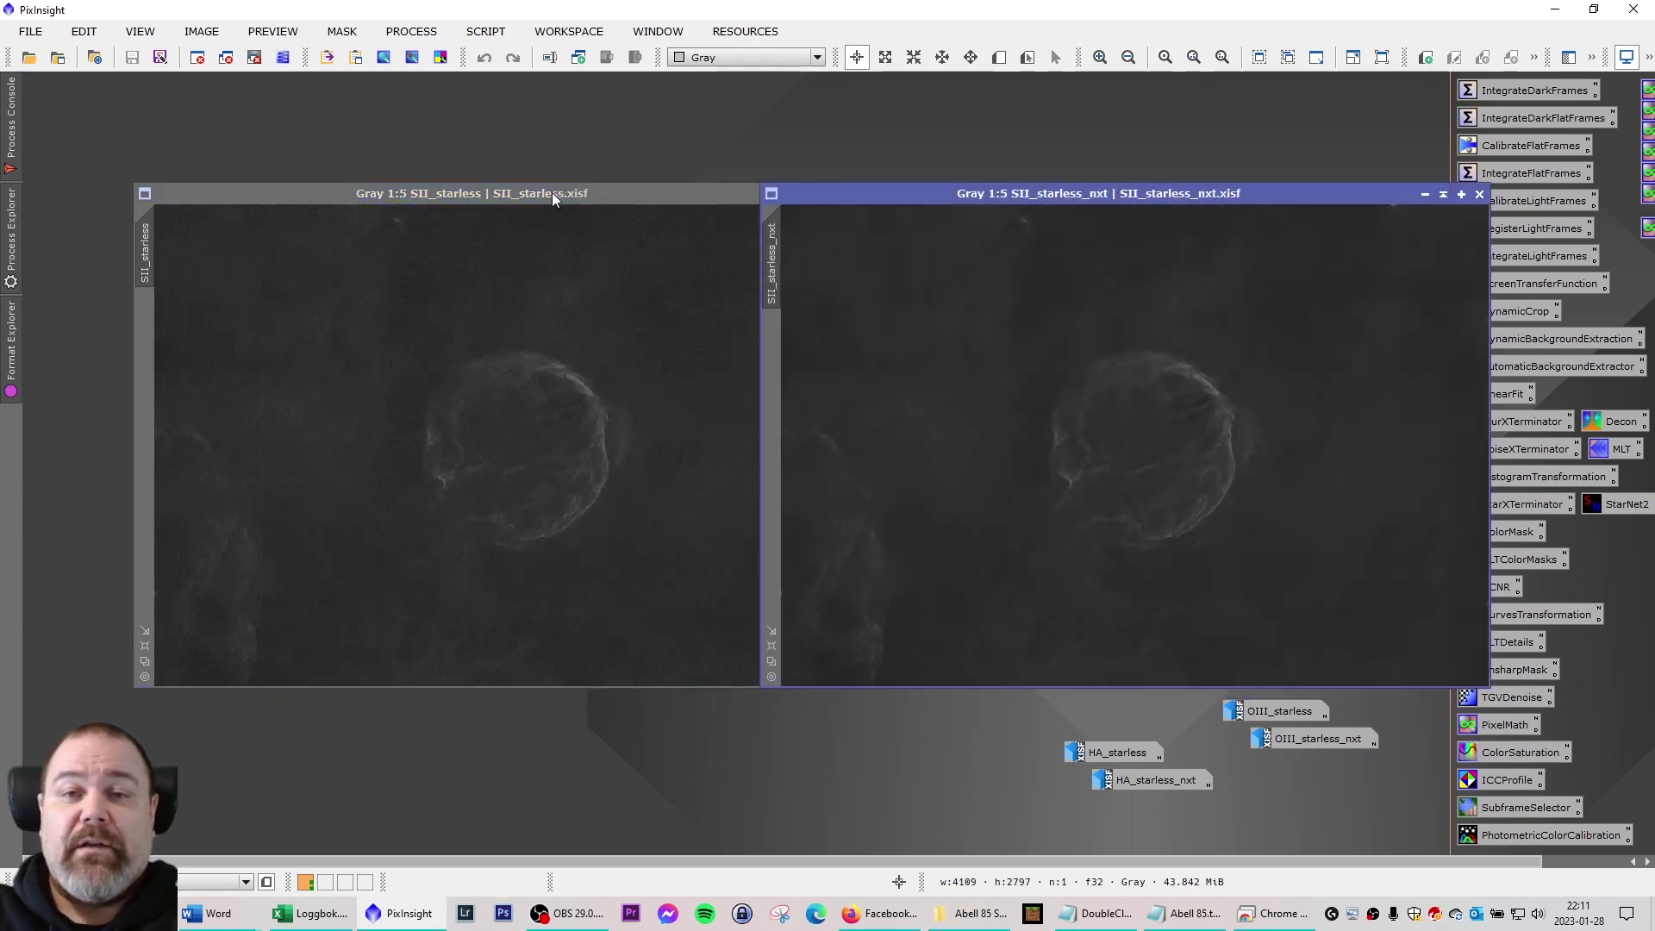
left_click_drag(551, 193, 467, 140)
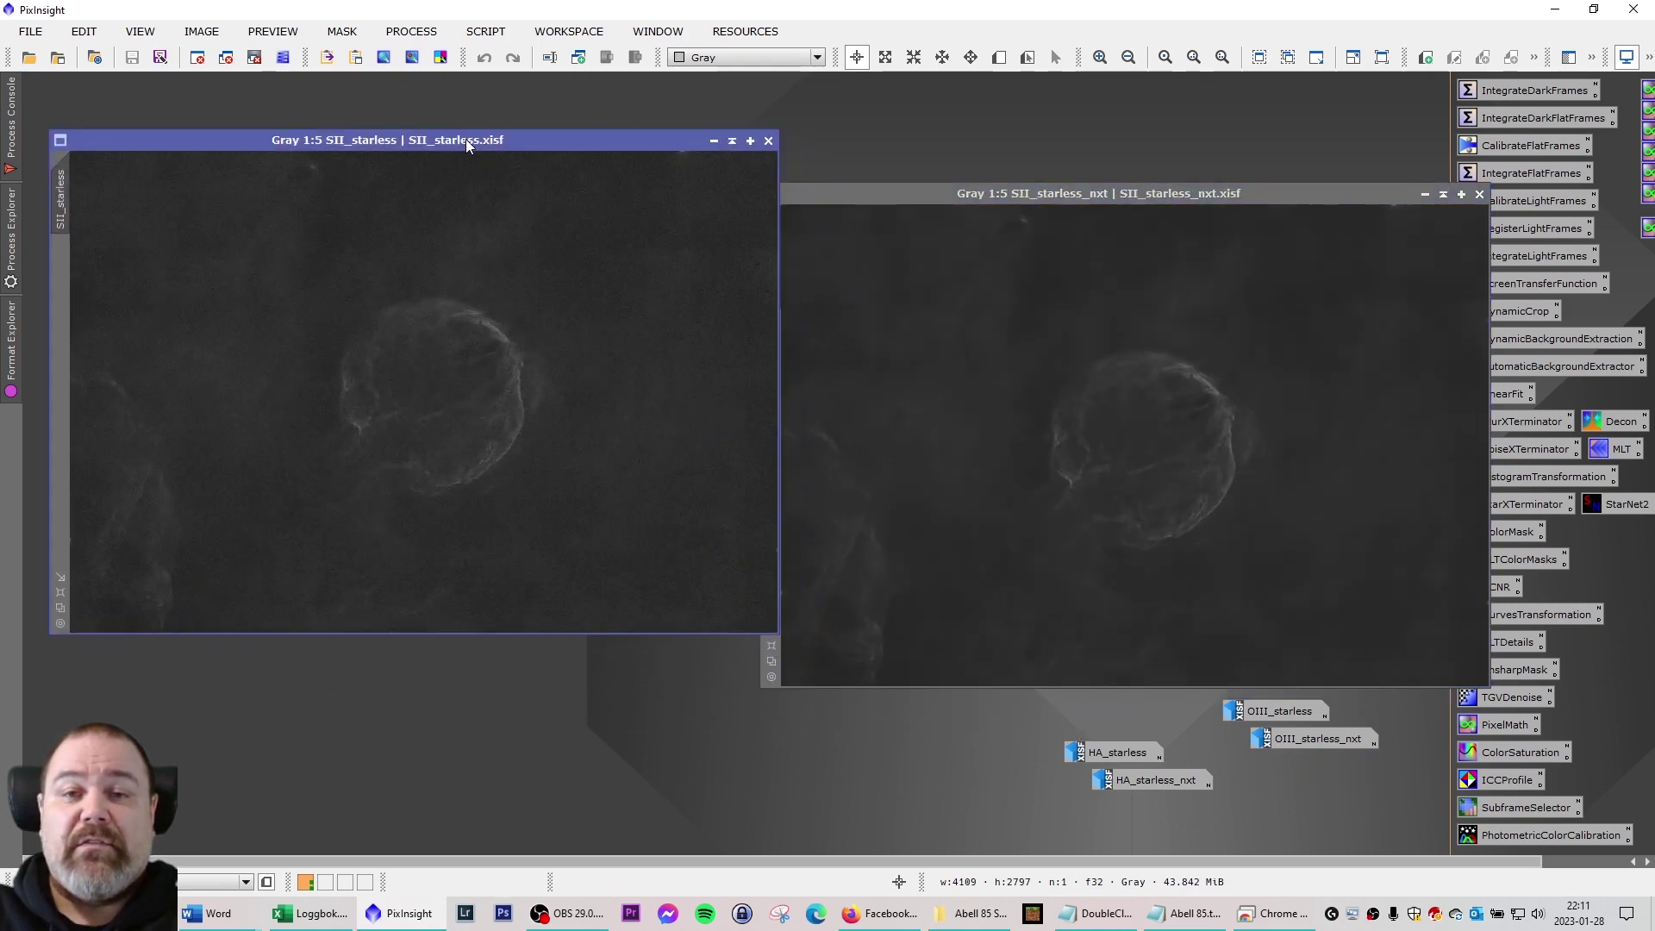
left_click_drag(905, 190, 919, 145)
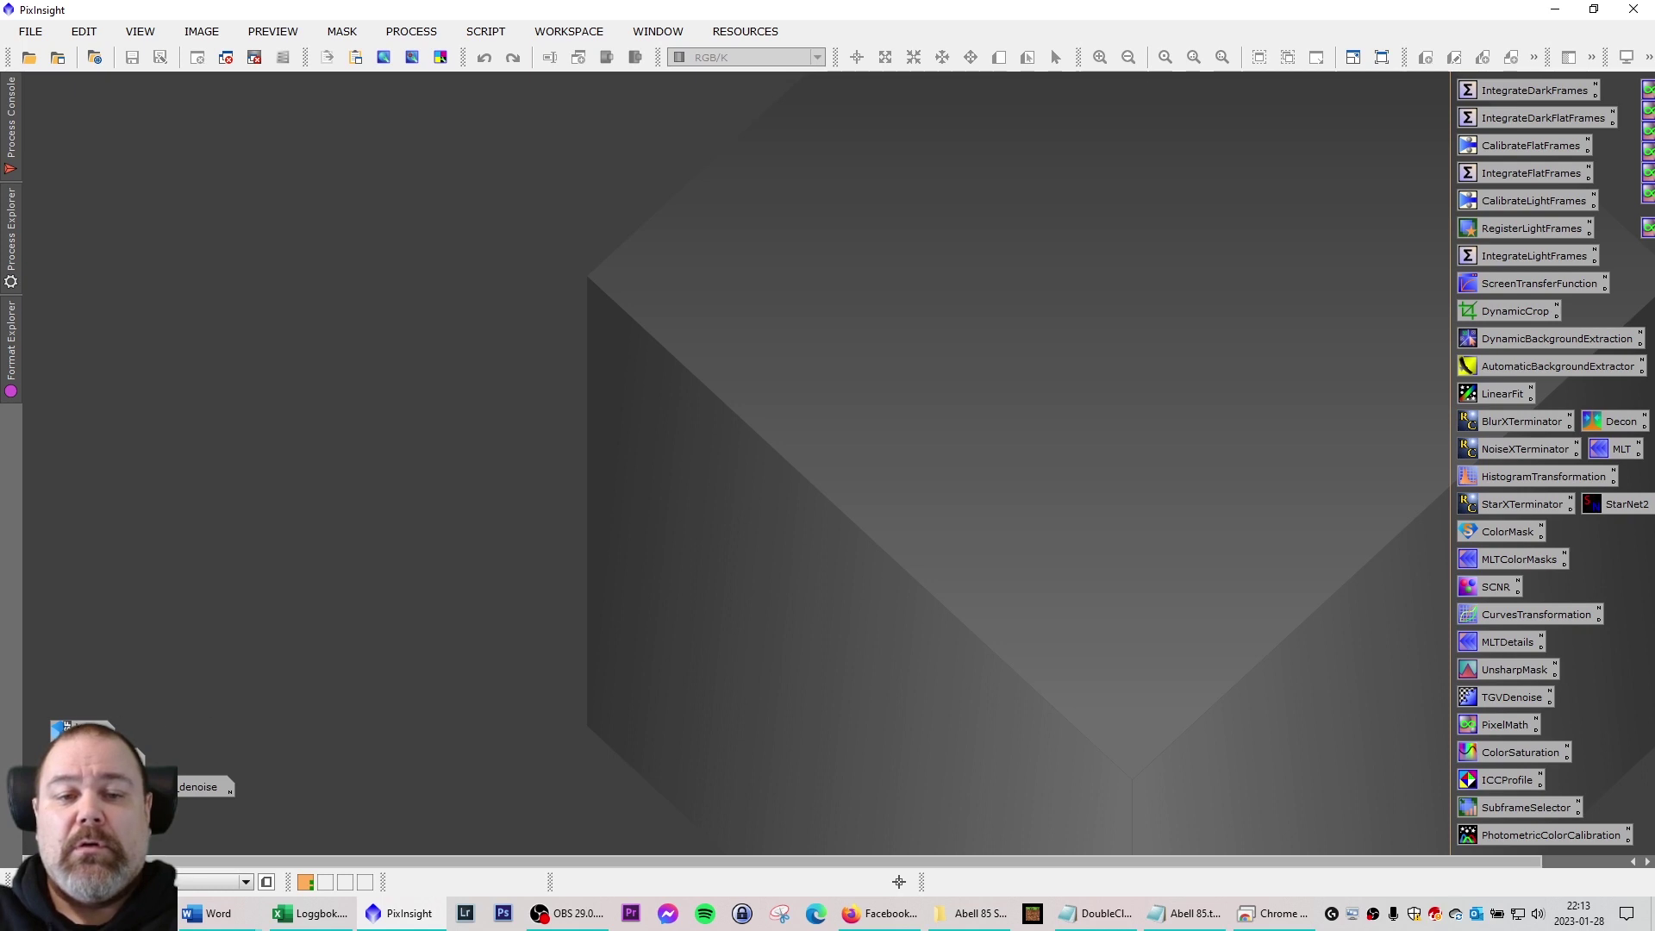
Open the HOO colour image and examine the nebula's structure and colours at several magnifications
double_click(65, 730)
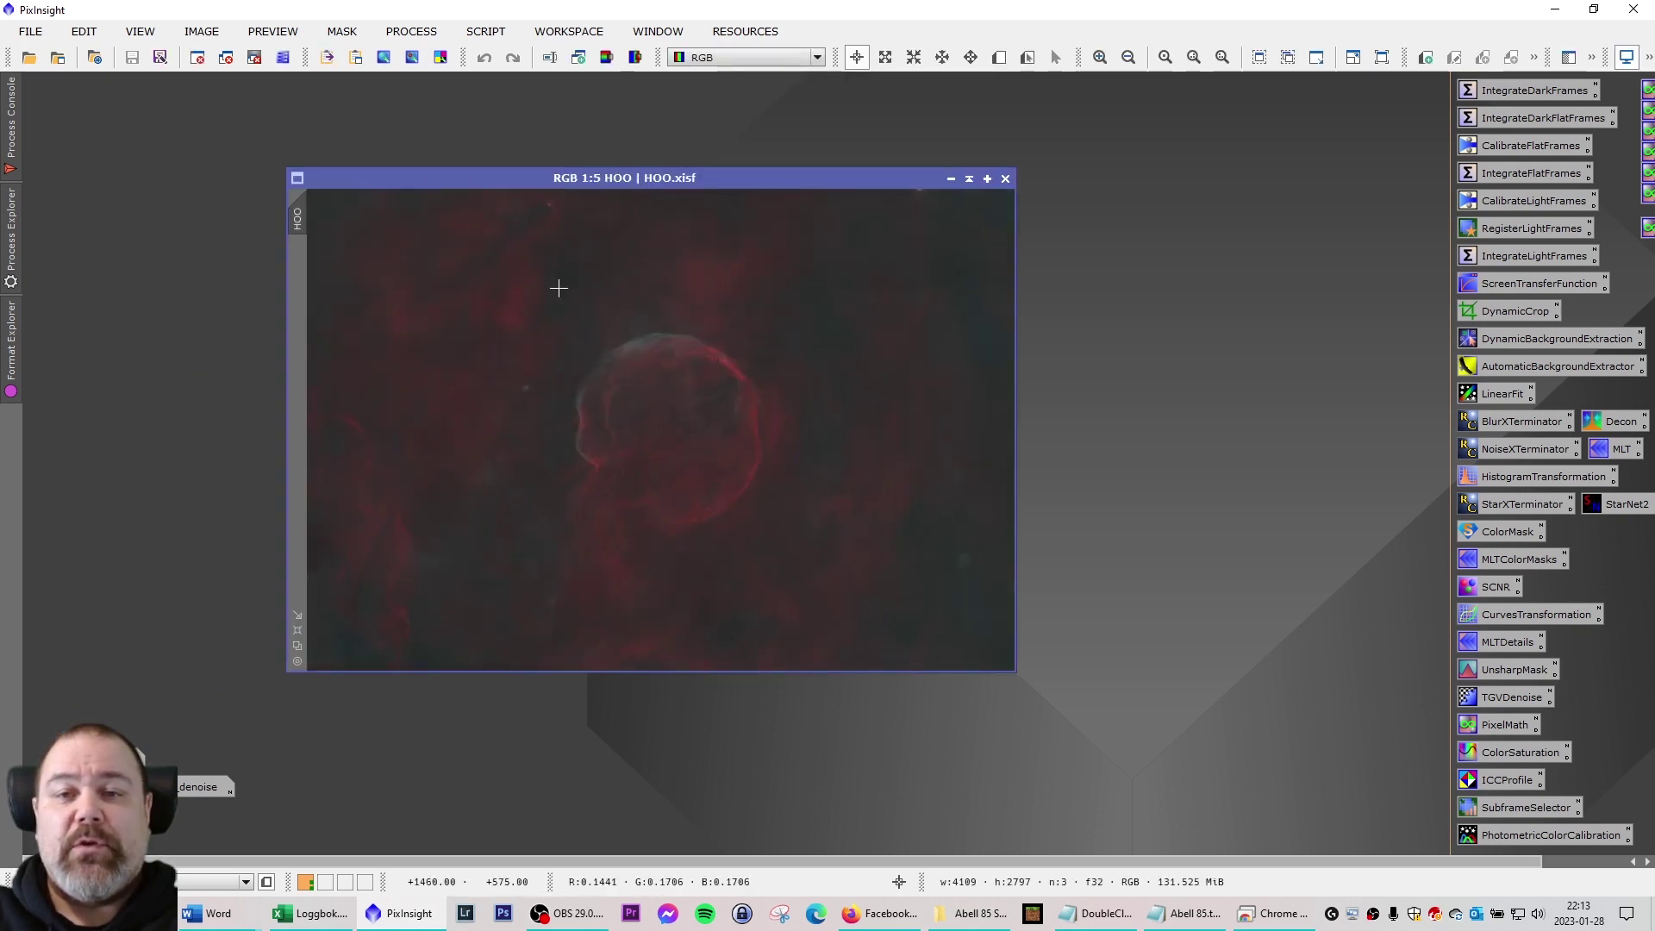
left_click_drag(639, 178, 704, 147)
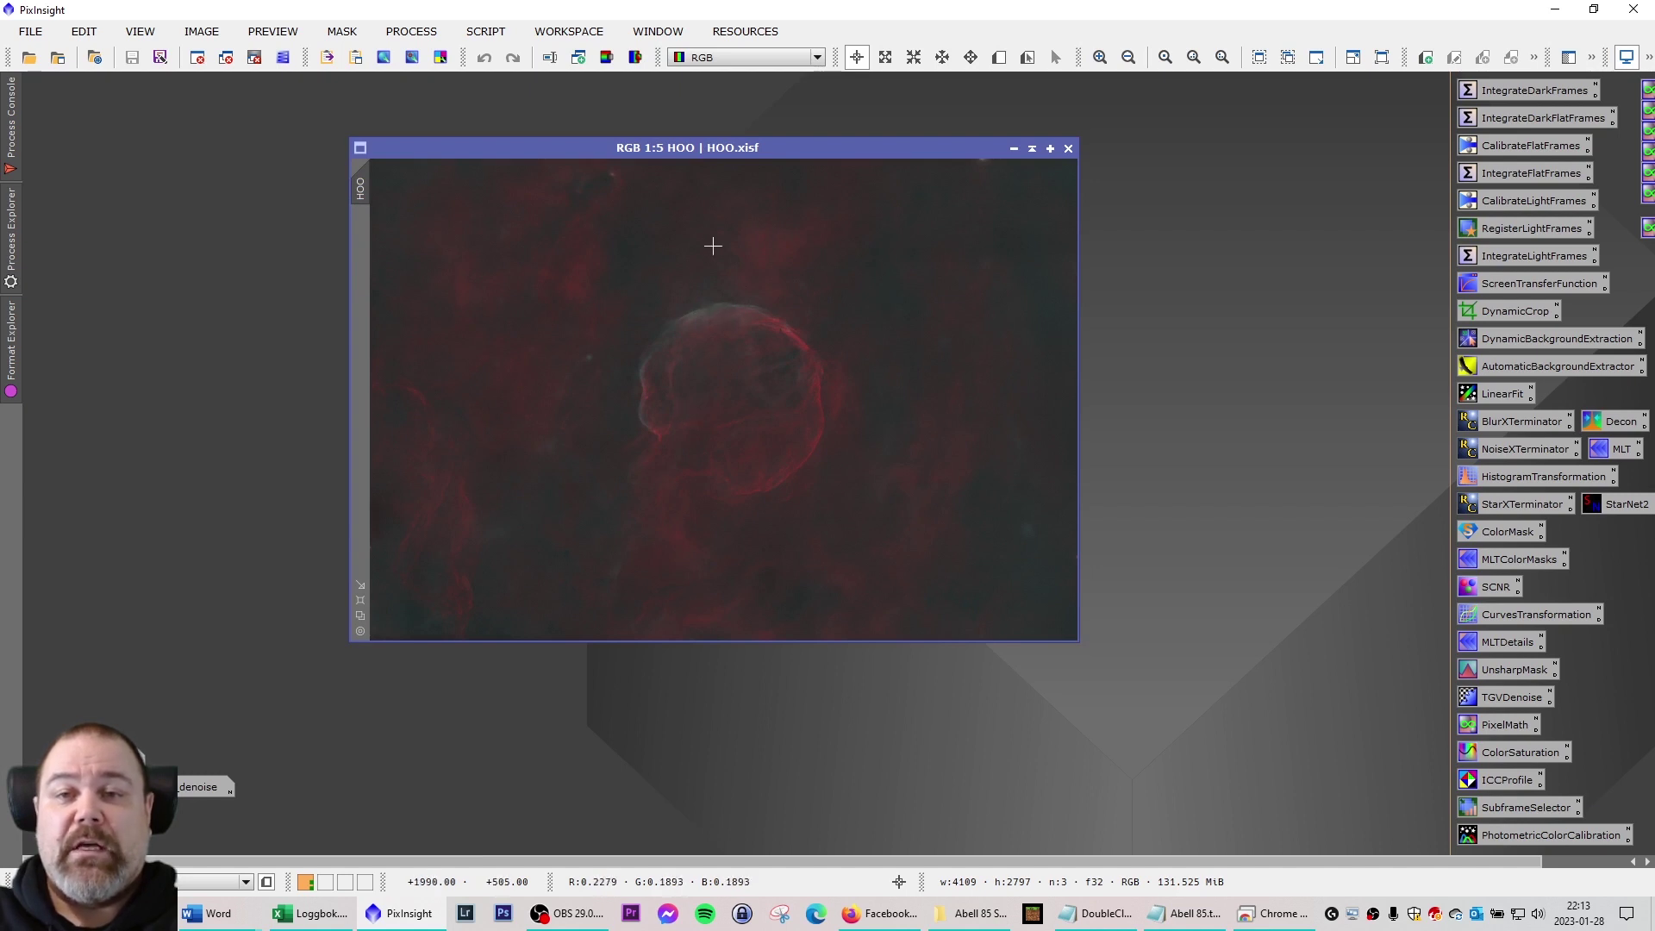
left_click_drag(692, 147, 619, 128)
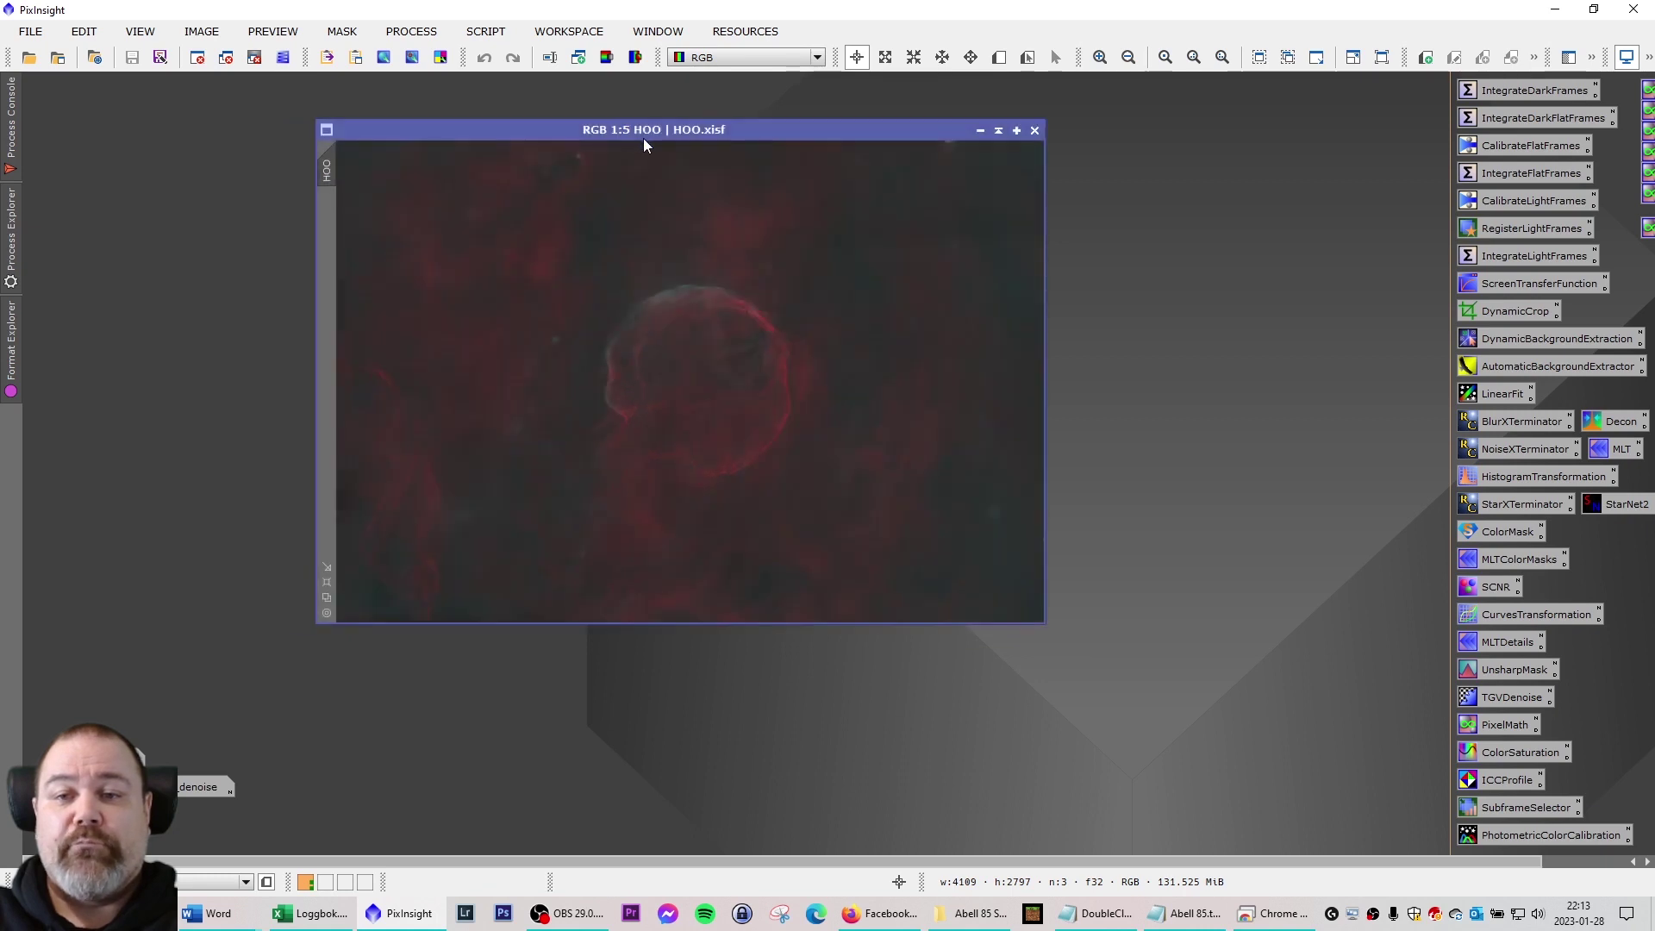
scroll(672, 412, "up", 2)
scroll(651, 406, "down", 3)
scroll(640, 399, "up", 5)
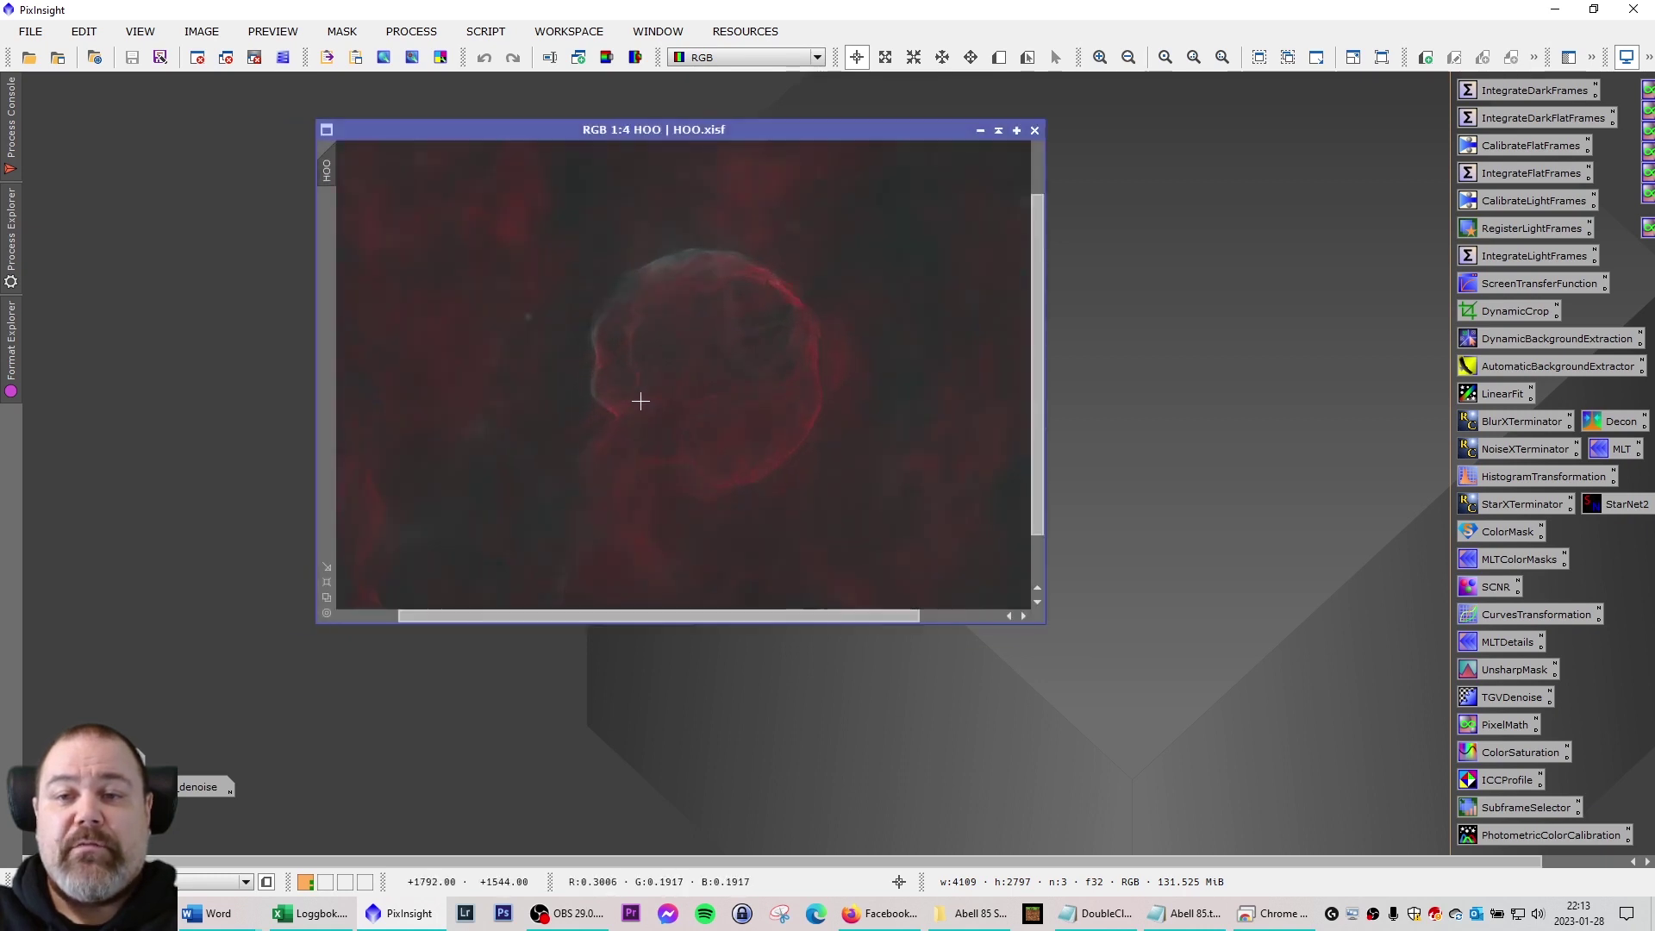
scroll(637, 383, "up", 1)
scroll(640, 382, "down", 2)
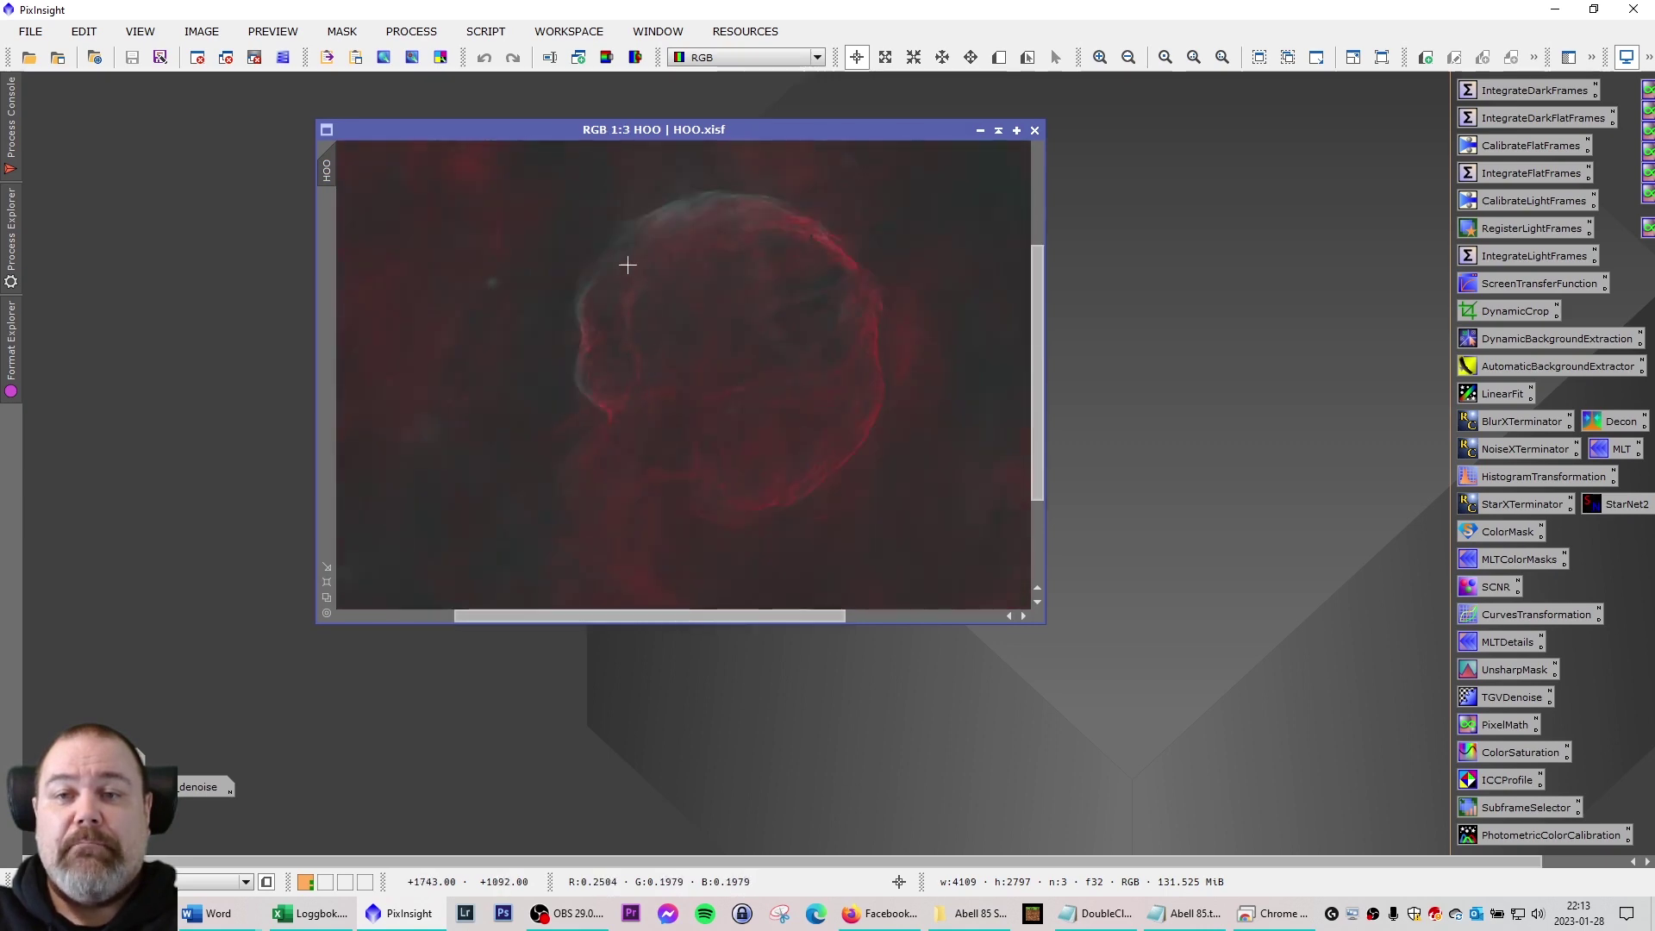
scroll(651, 272, "down", 2)
Open HOO_color and place it beside the HOO image for comparison
left_click_drag(636, 131, 373, 126)
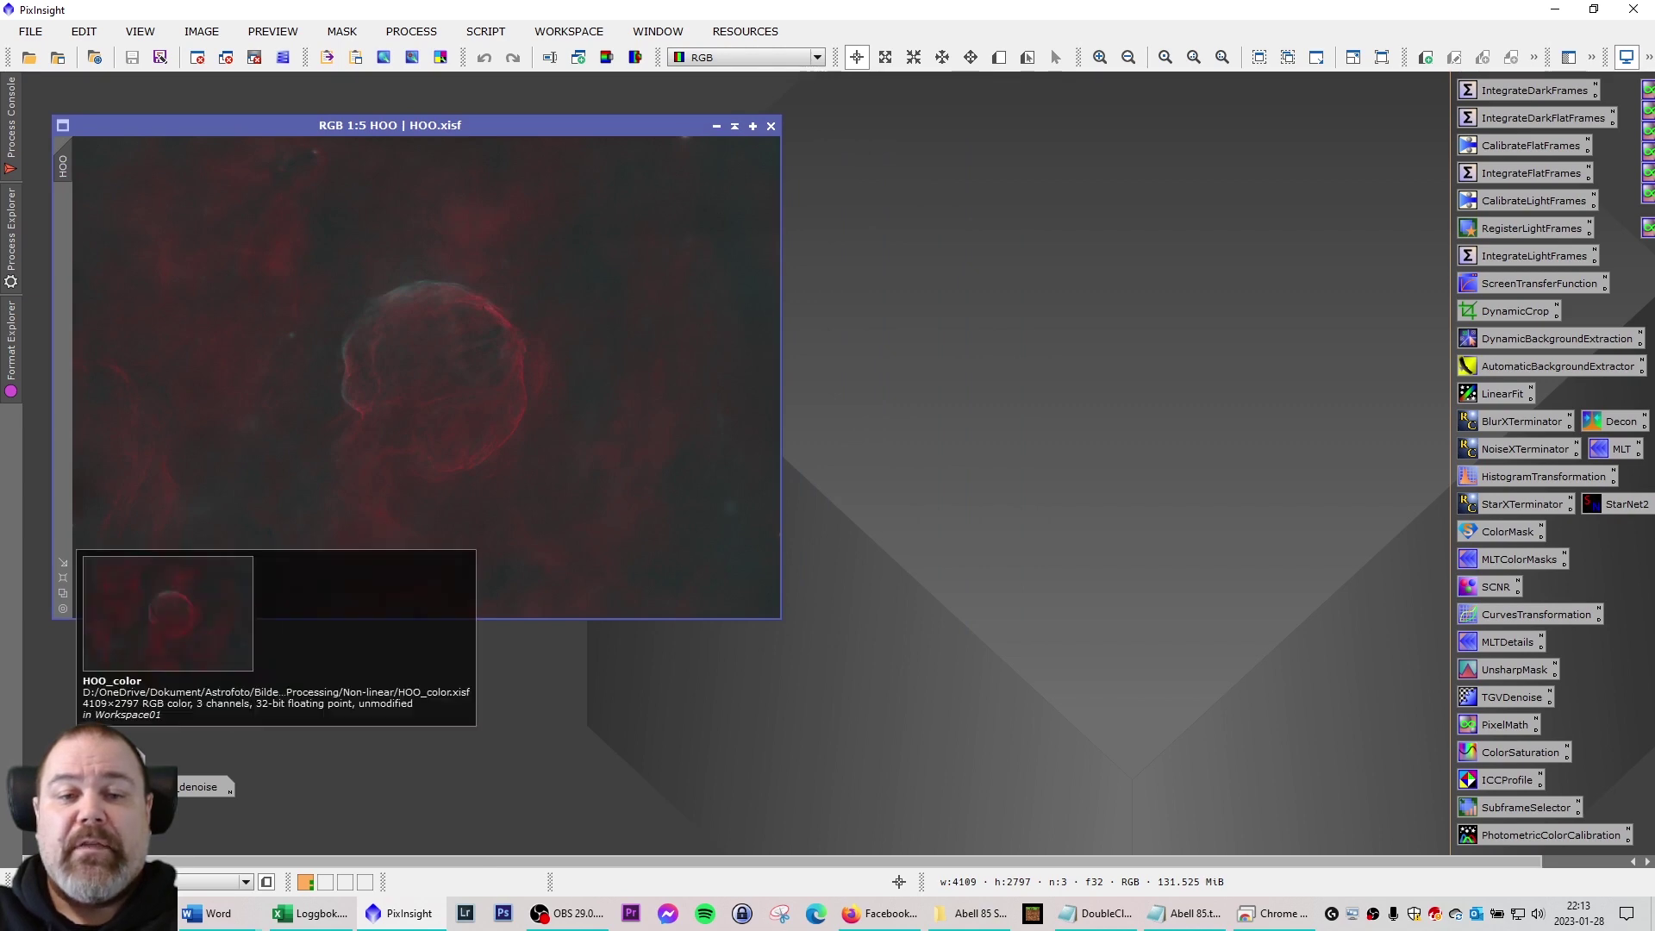
double_click(79, 757)
left_click_drag(293, 112, 1022, 126)
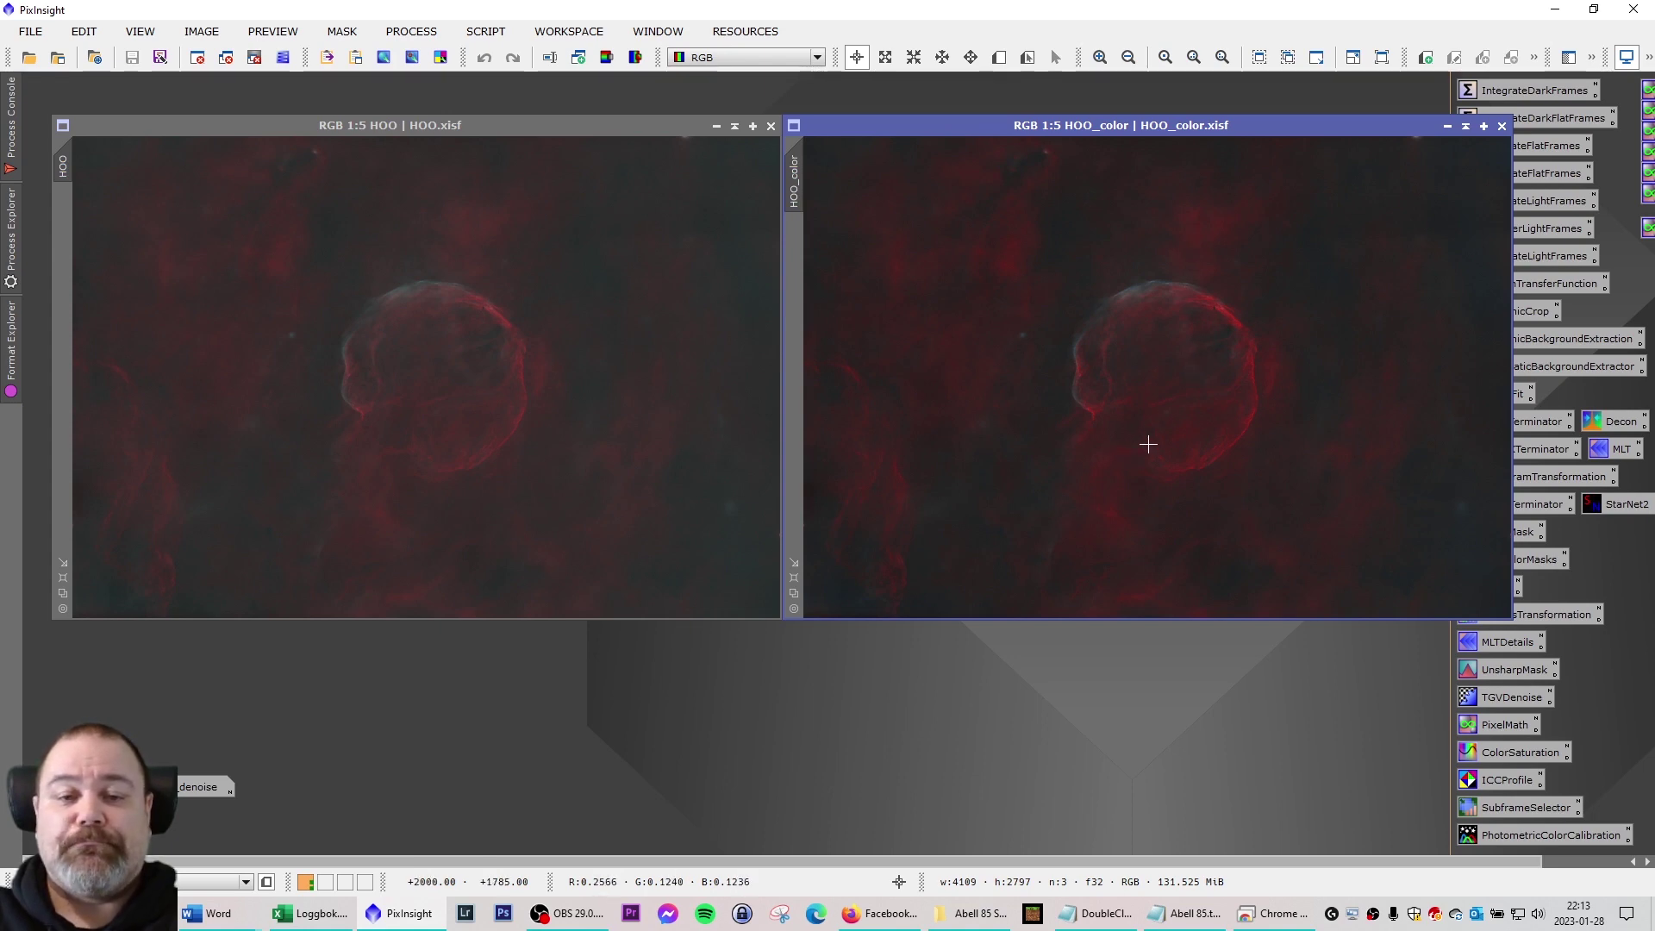
Minimize HOO_color and HOO, and open the HOO_color_sharpen_denoise image
left_click(1447, 126)
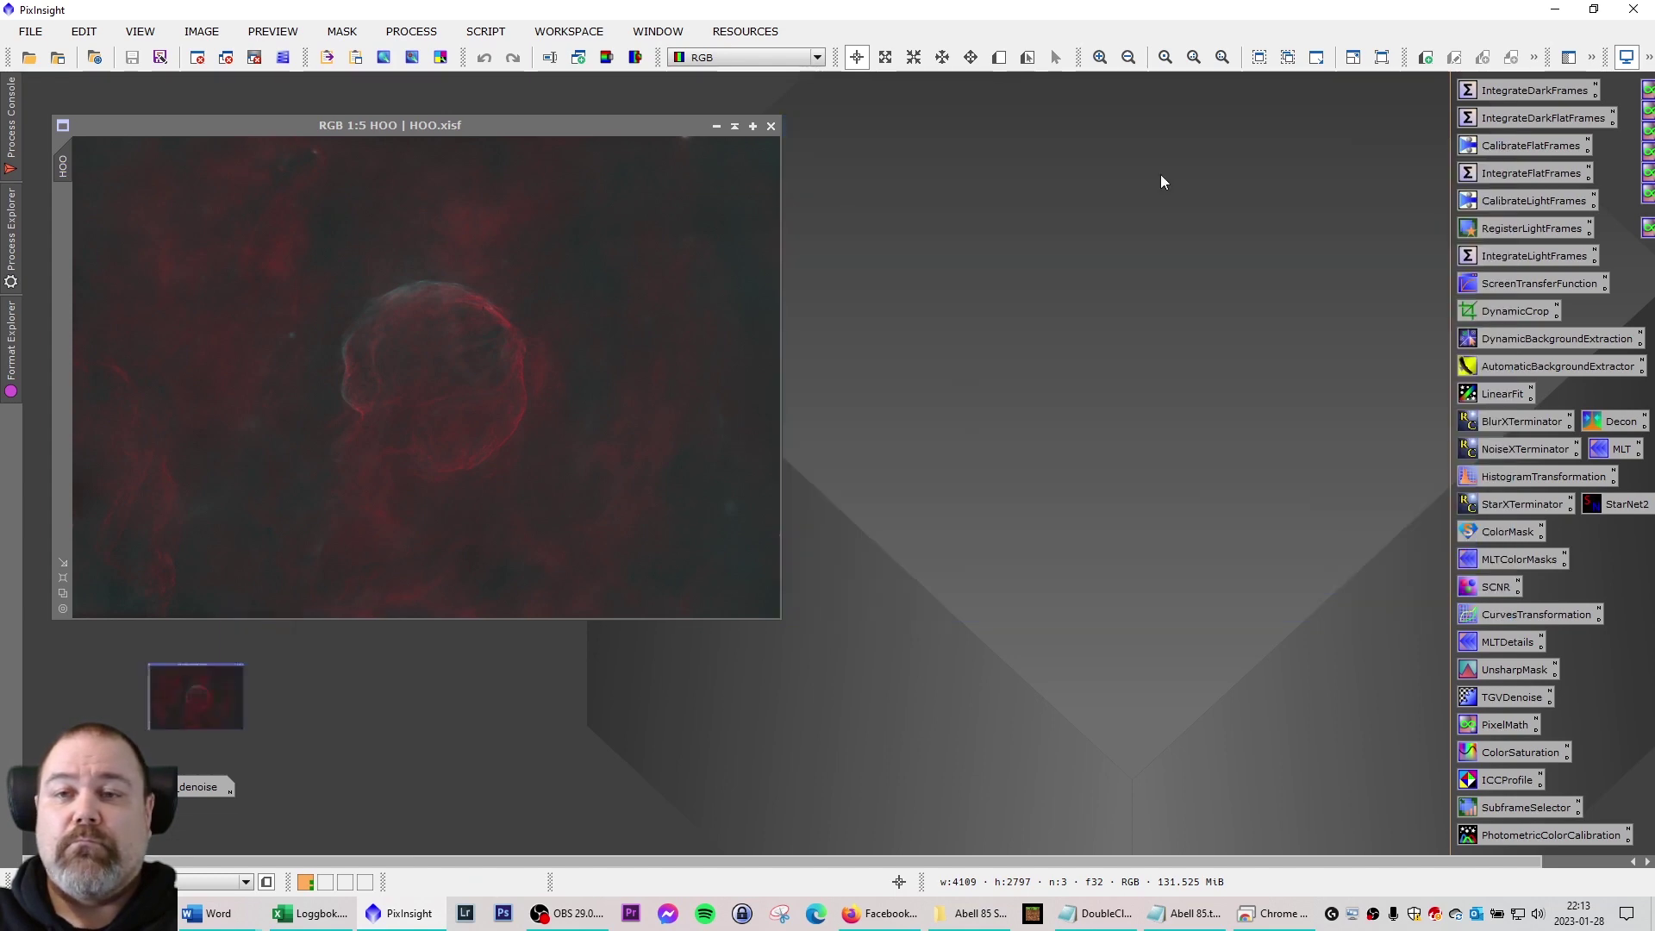
left_click(717, 128)
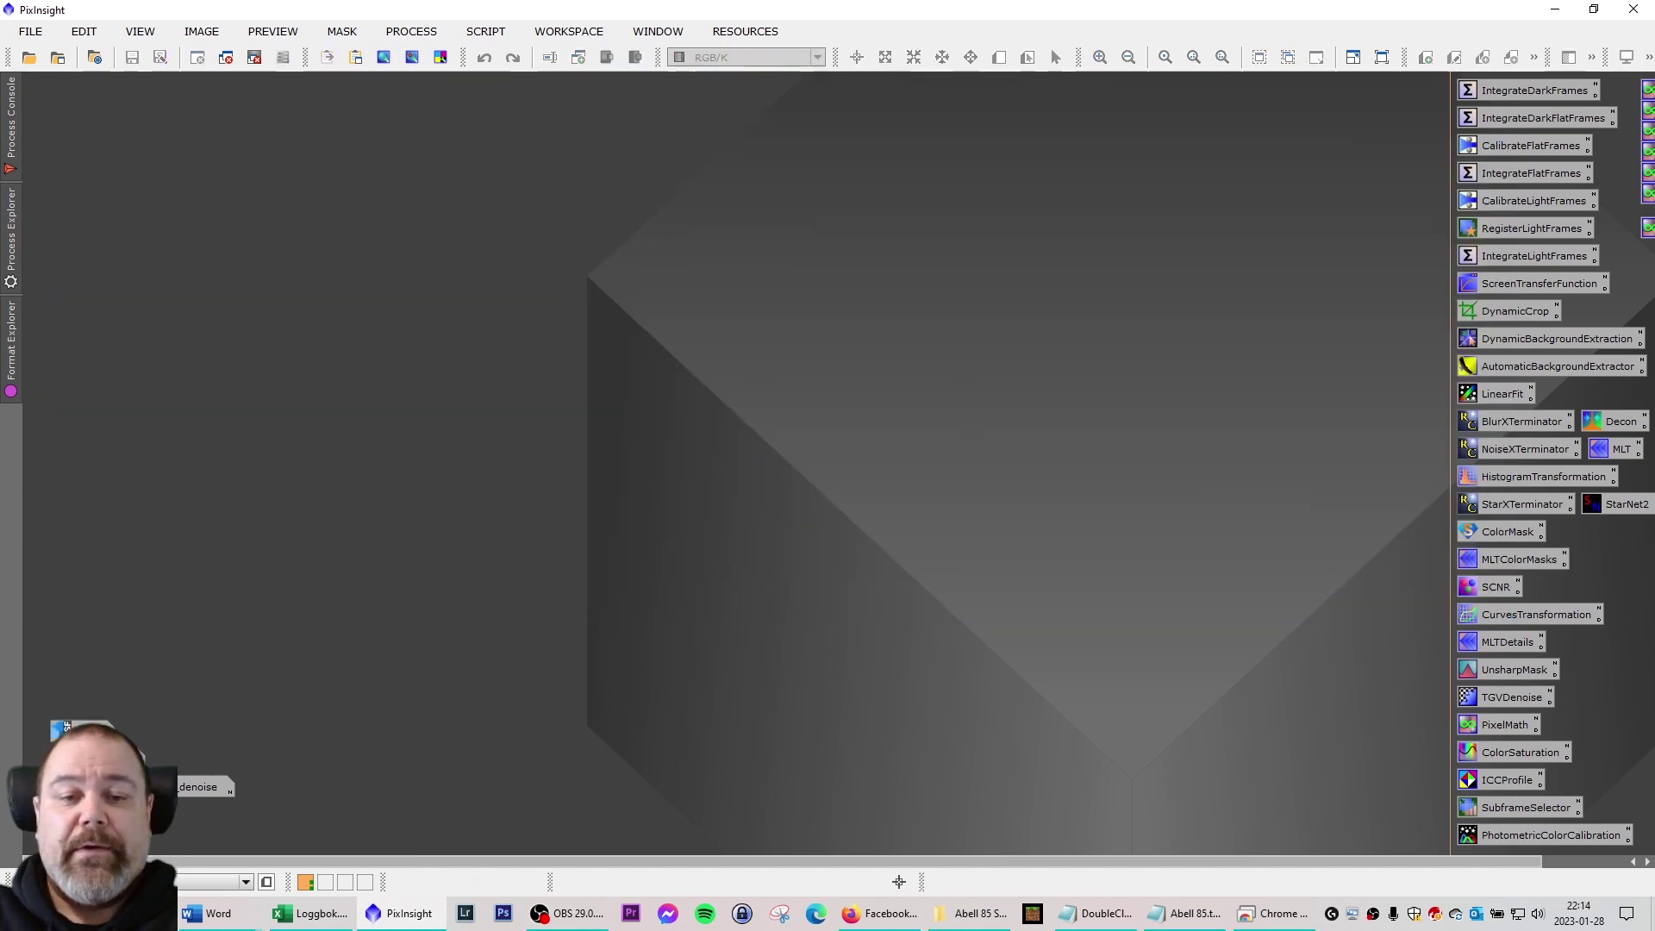
double_click(203, 786)
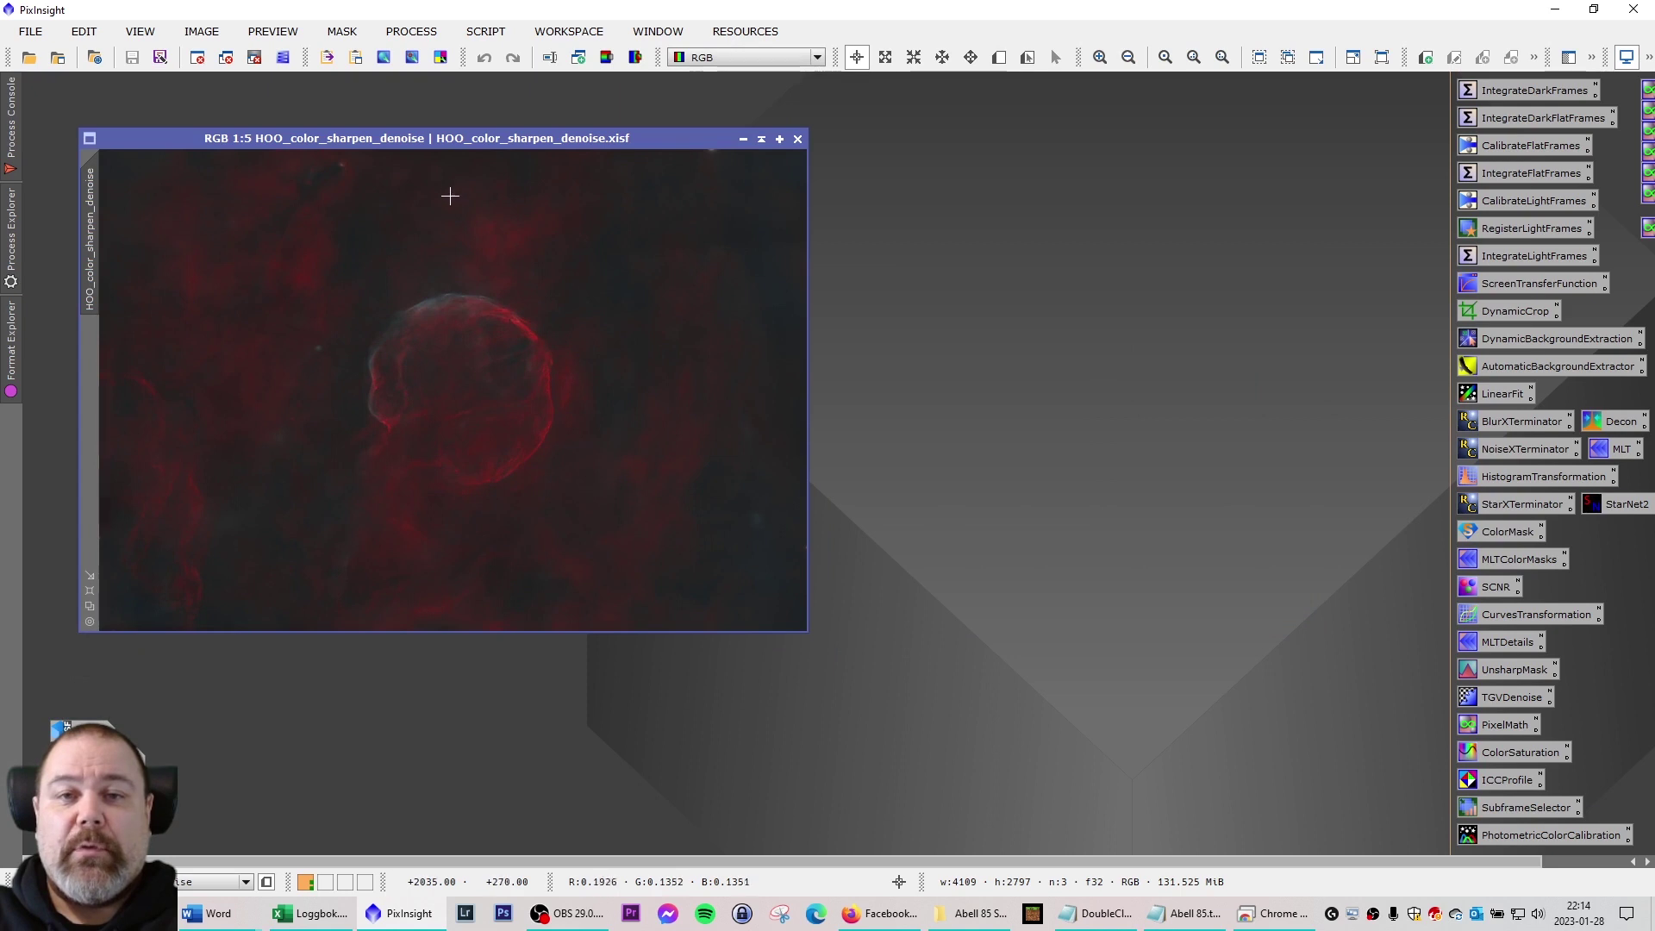
Open the saved MLTDetails process to check its MultiscaleLinearTransform layer settings, and close it without applying
left_click_drag(458, 152, 811, 181)
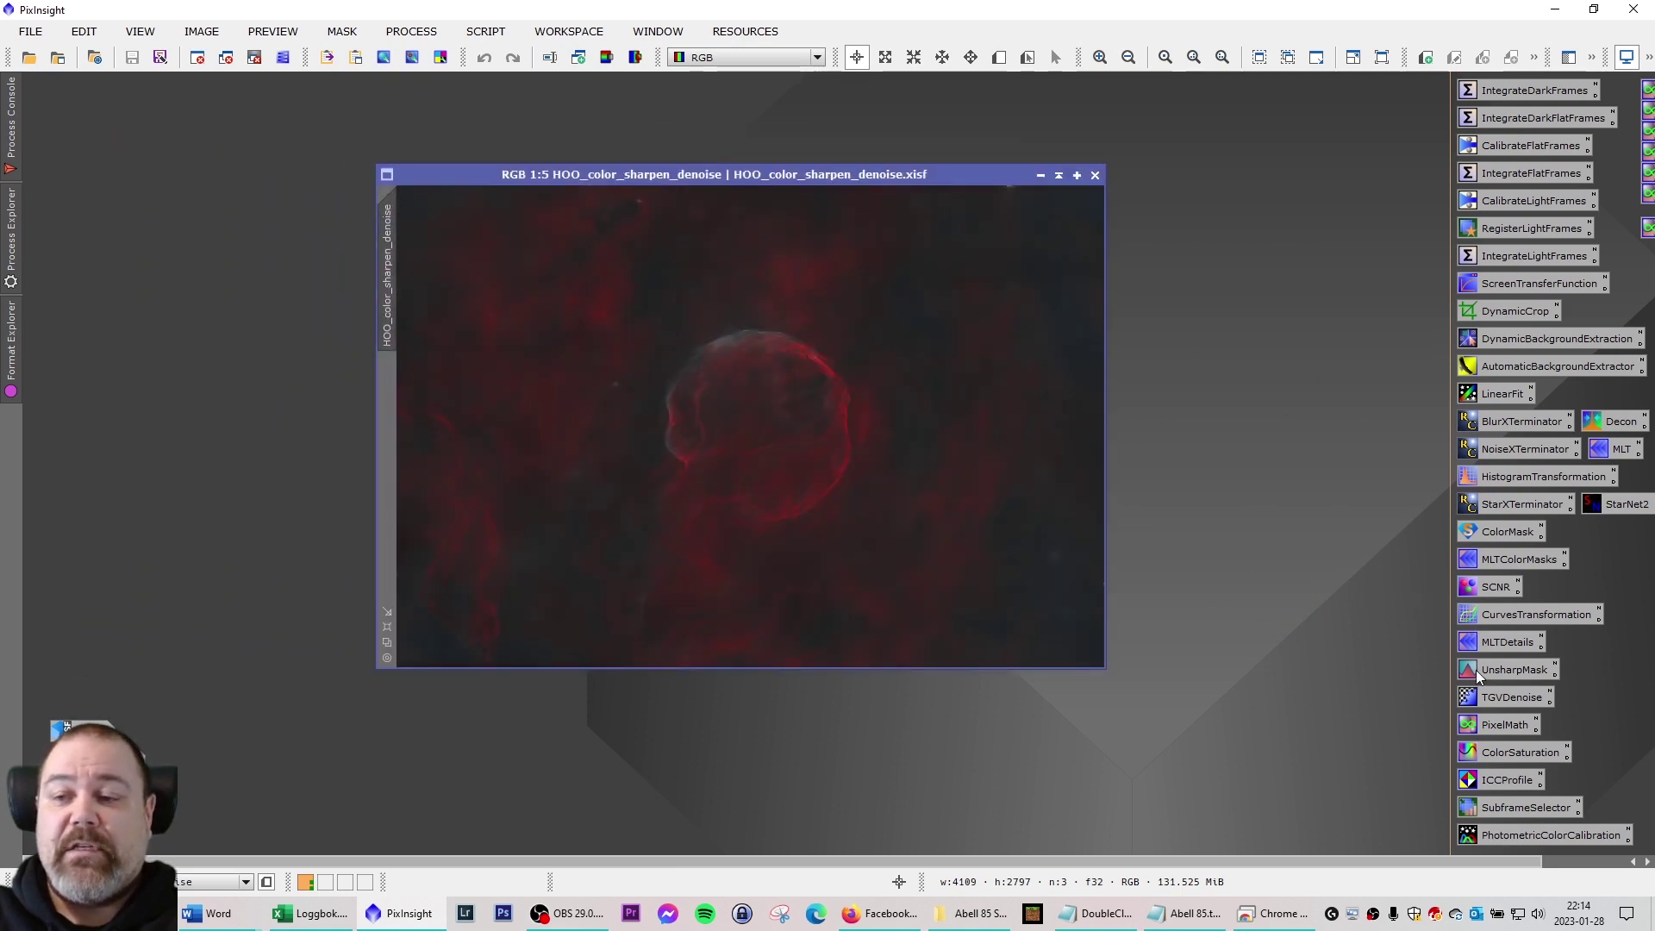
double_click(1497, 643)
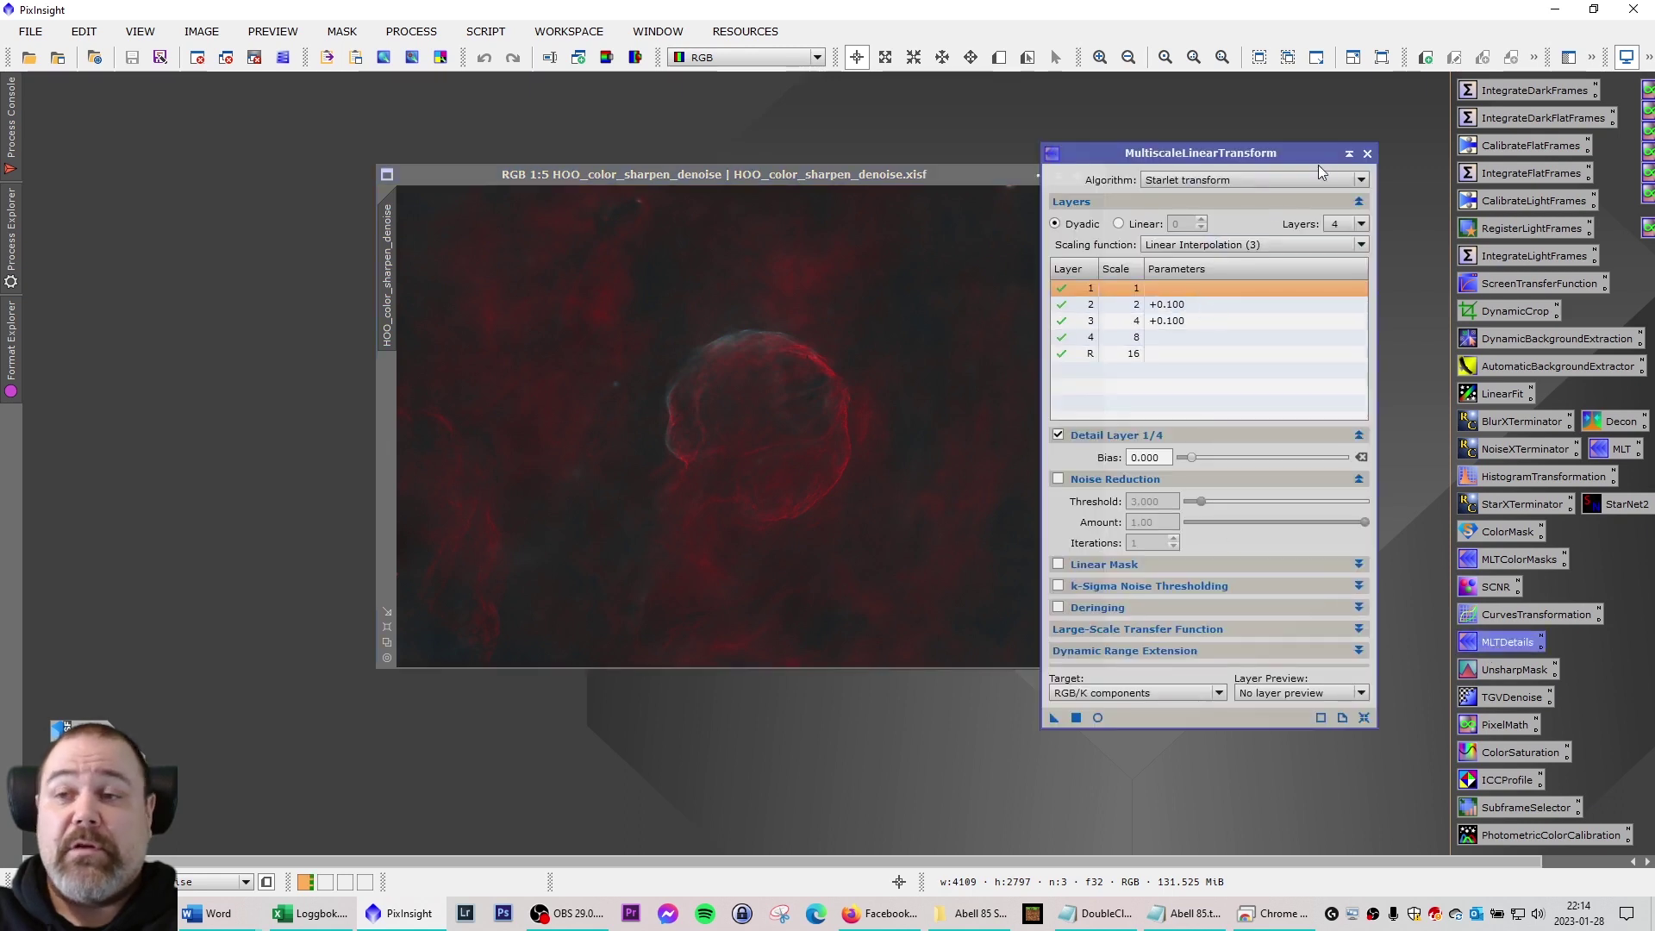
left_click(1367, 155)
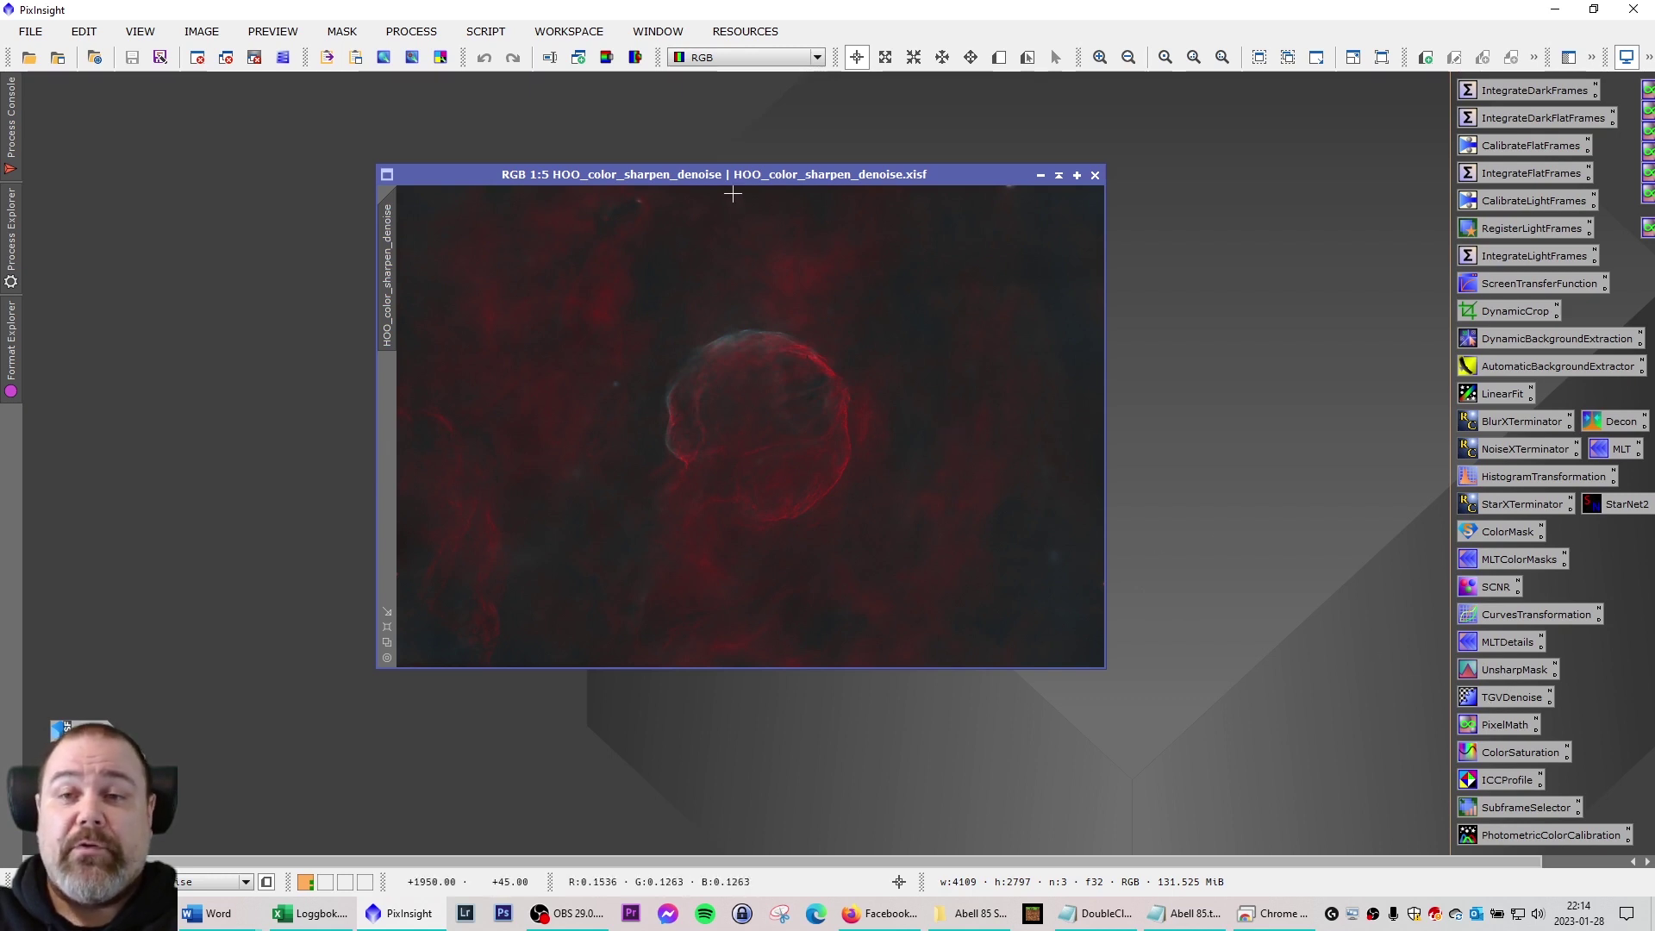
Examine the nebula's shell, filaments and fine detail in HOO_color_sharpen_denoise at several magnifications
left_click_drag(724, 176, 651, 143)
scroll(657, 345, "up", 5)
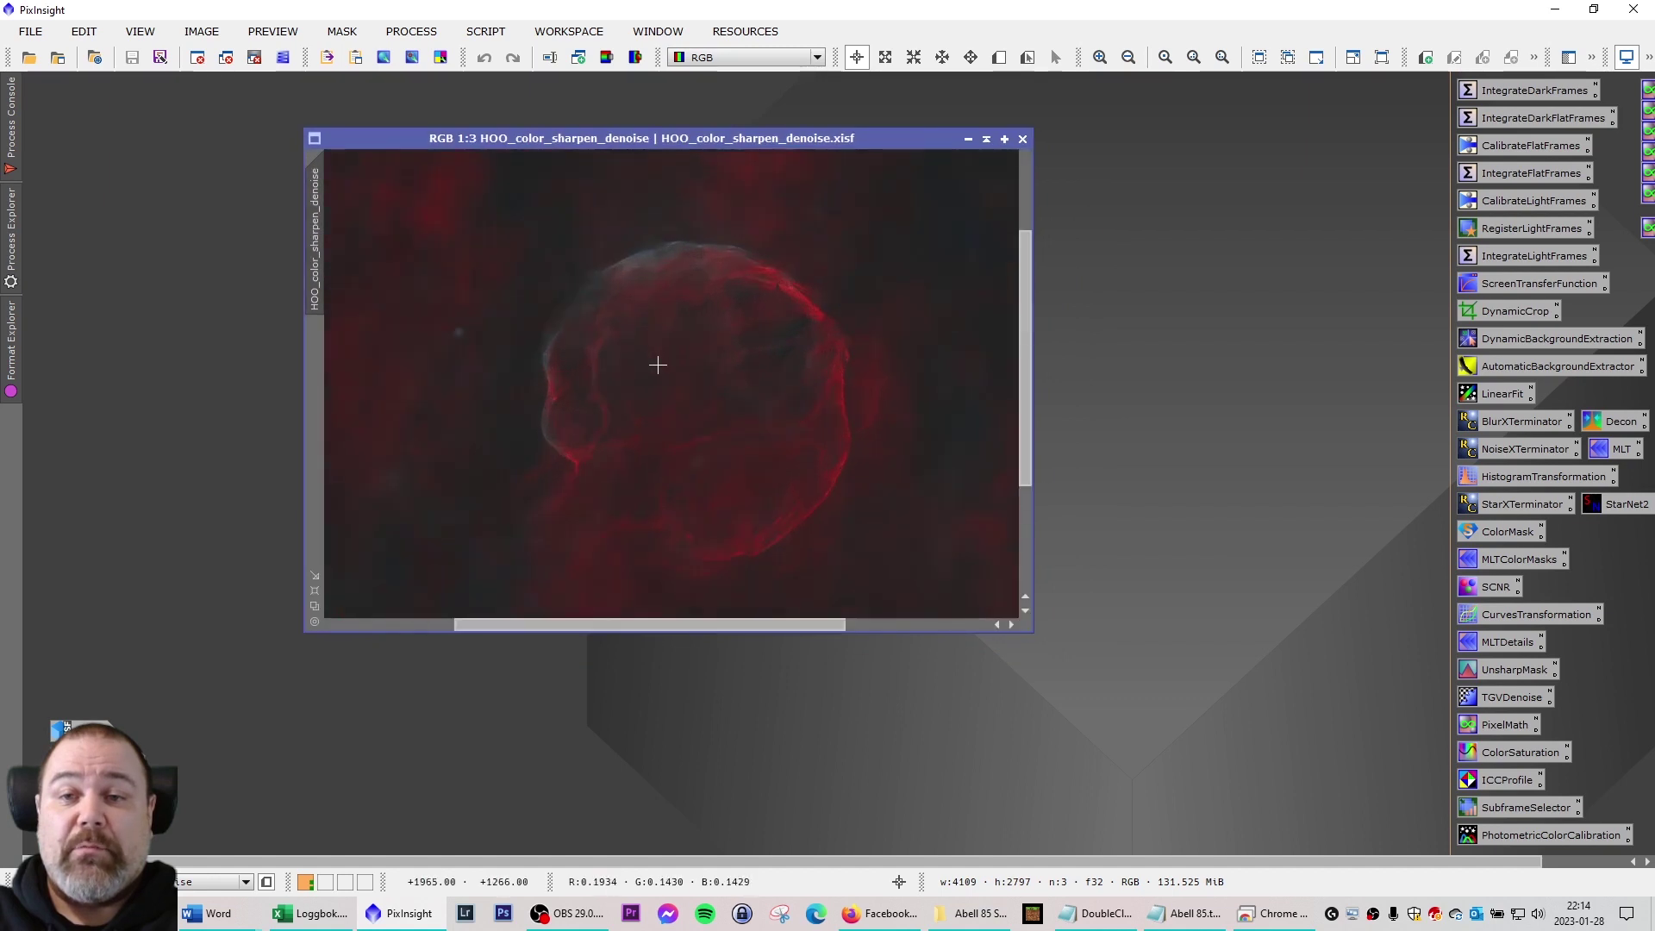
scroll(529, 249, "down", 2)
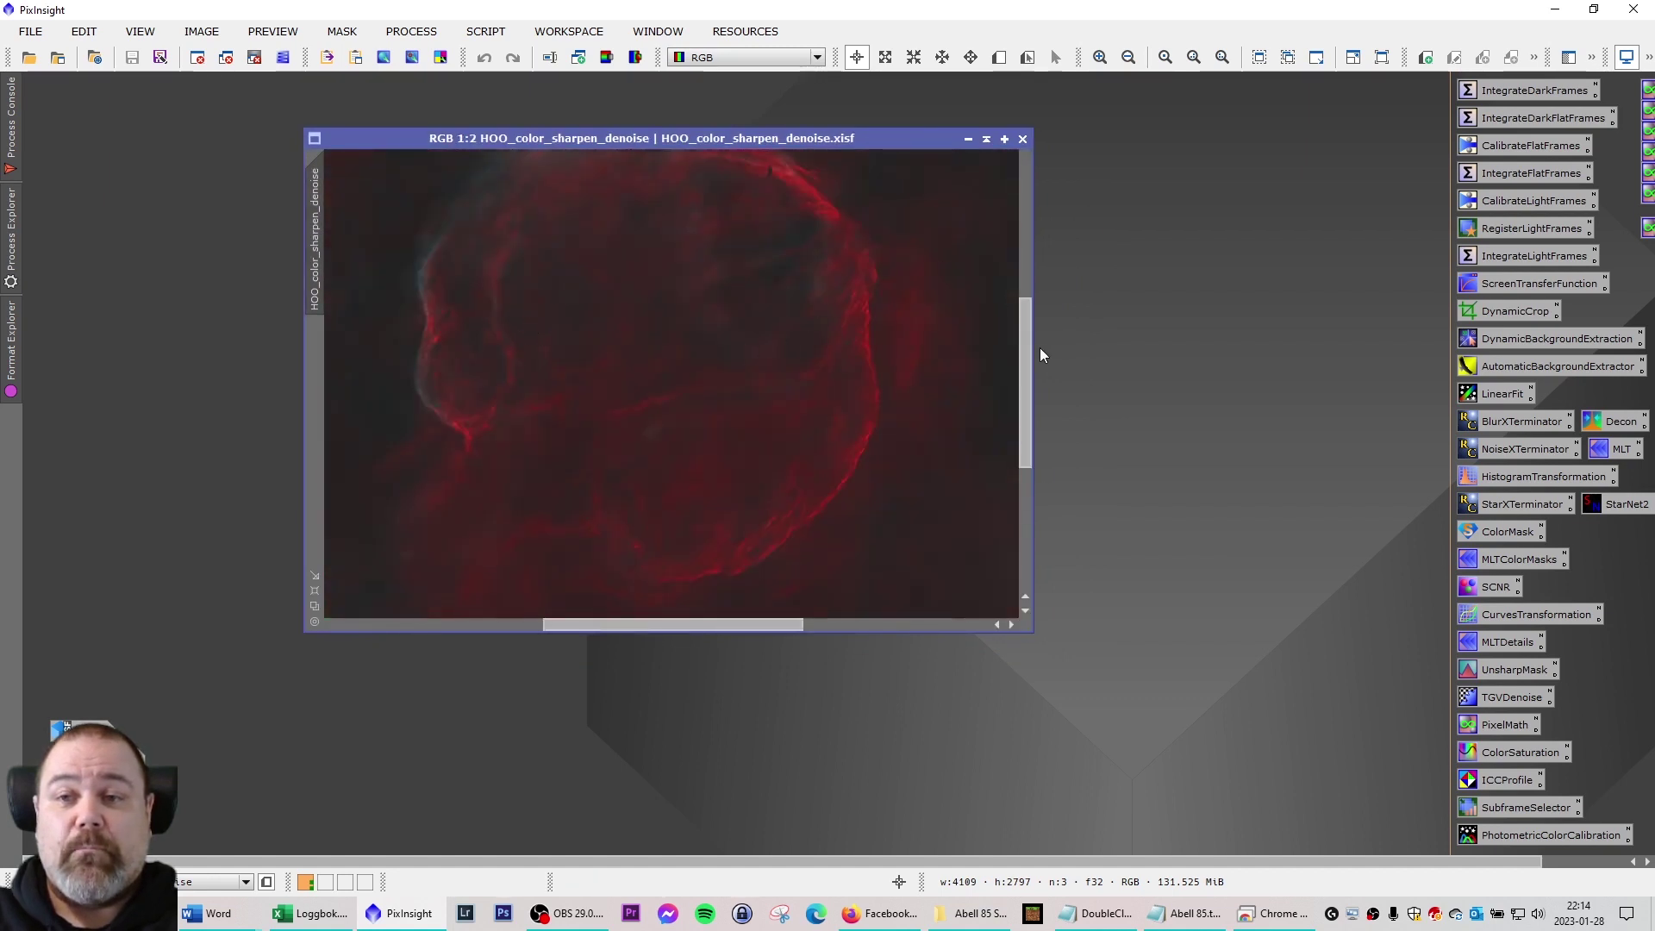
left_click_drag(1026, 351, 1025, 310)
scroll(777, 268, "up", 1)
scroll(724, 279, "up", 2)
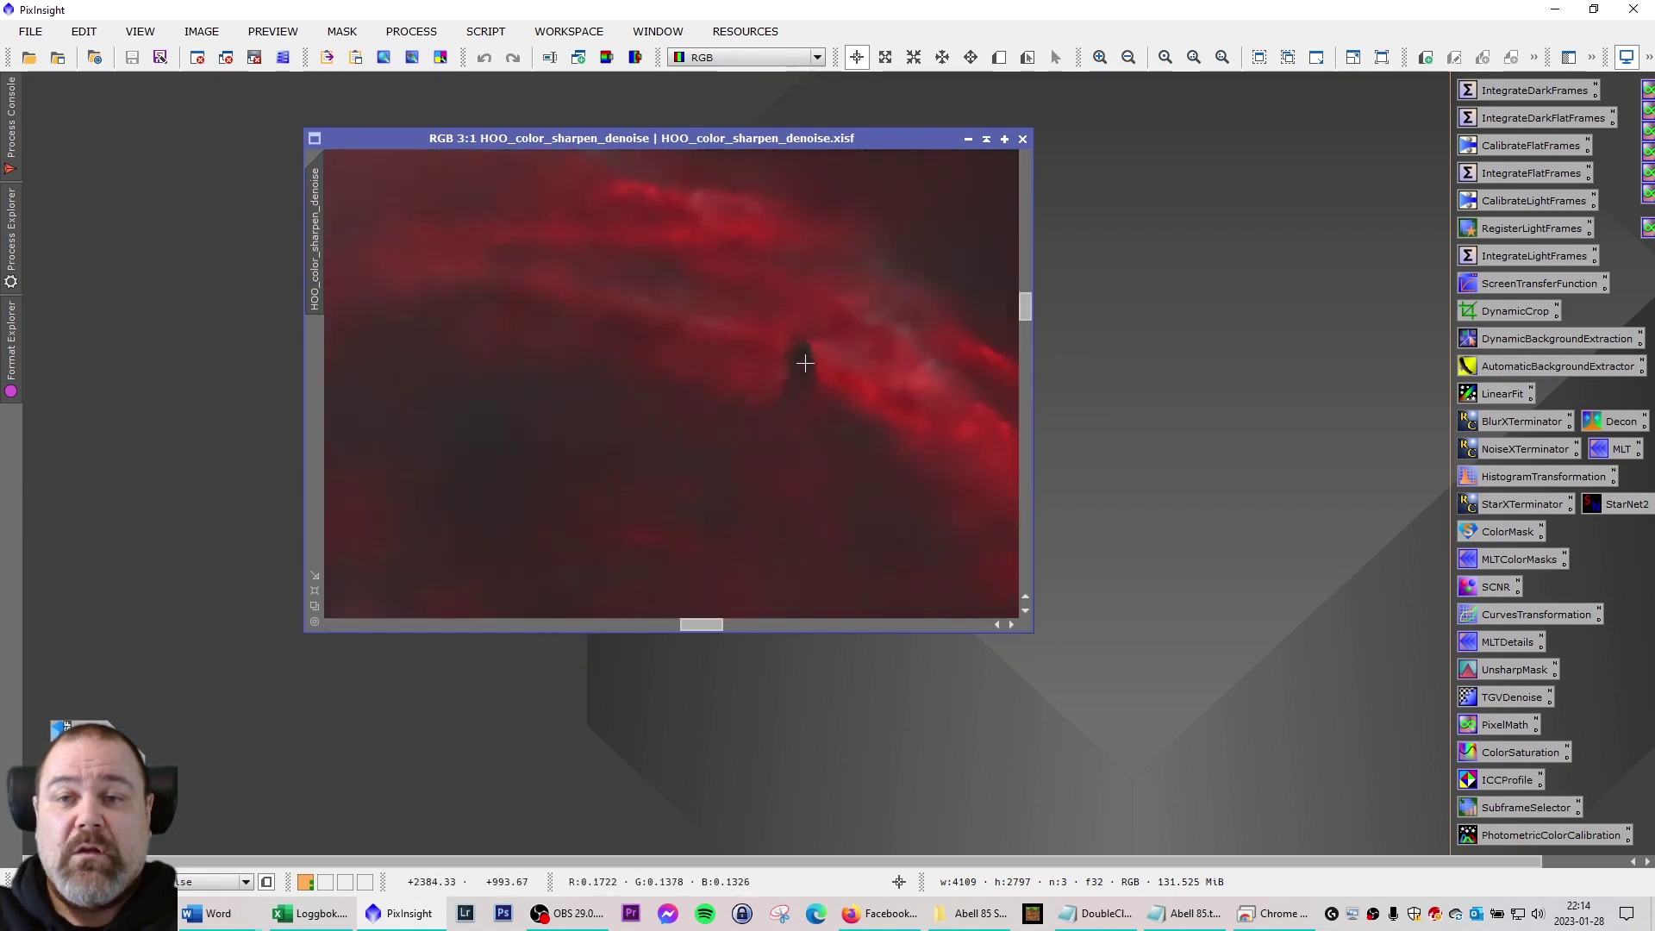
scroll(805, 363, "down", 2)
scroll(626, 302, "up", 2)
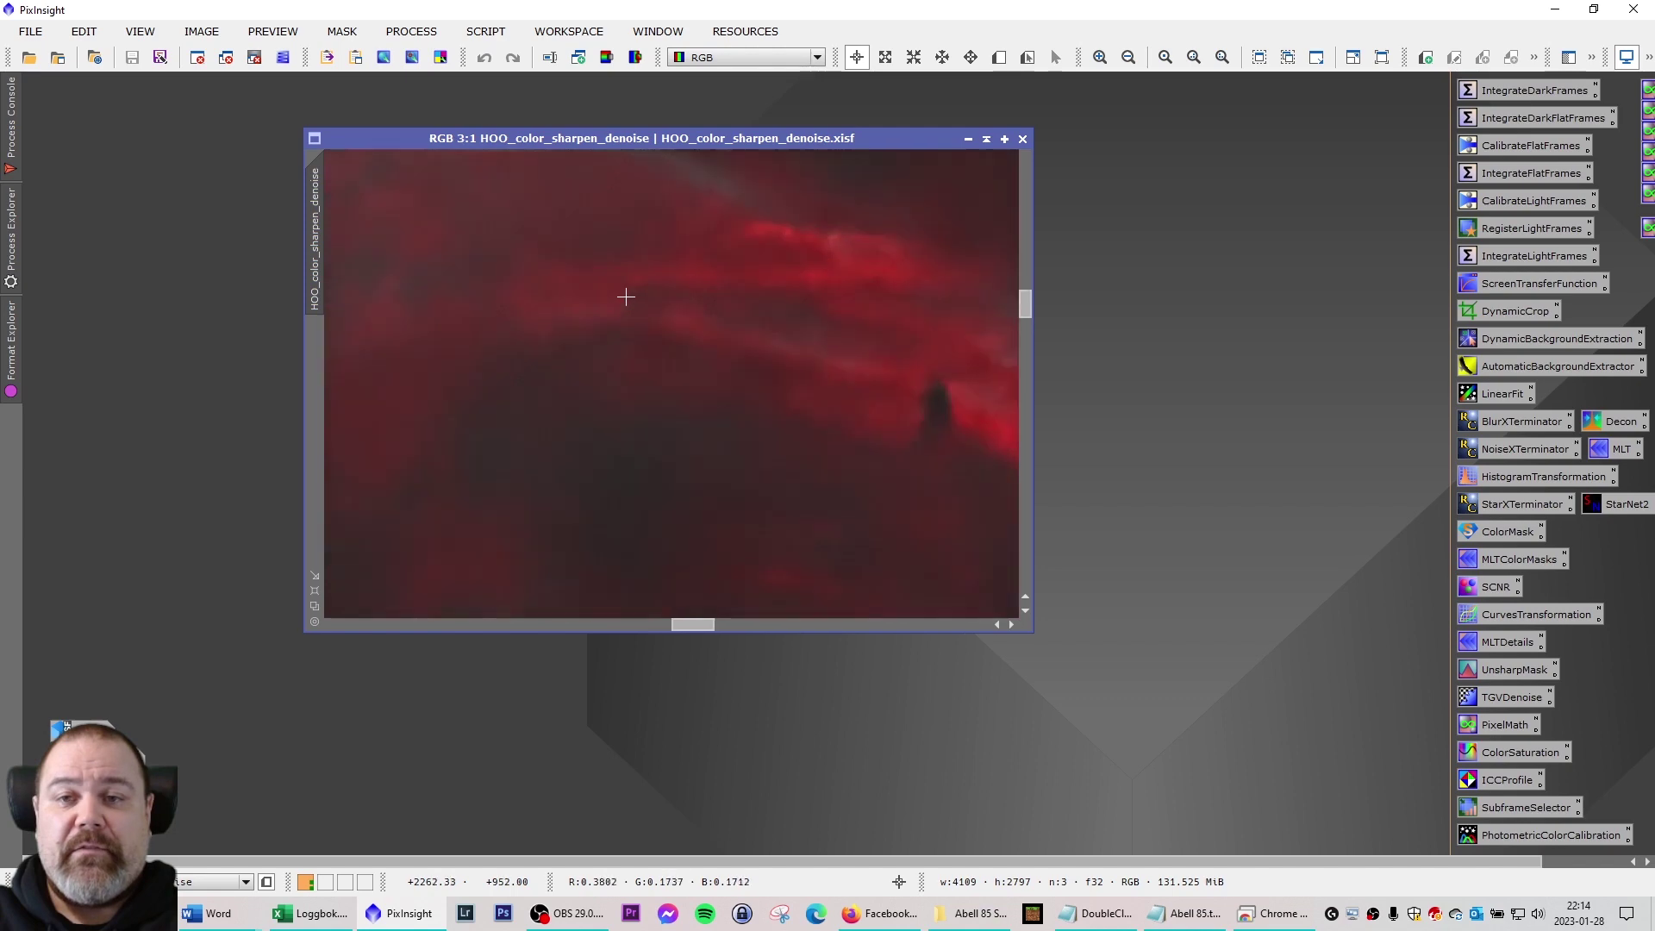
scroll(741, 317, "down", 1)
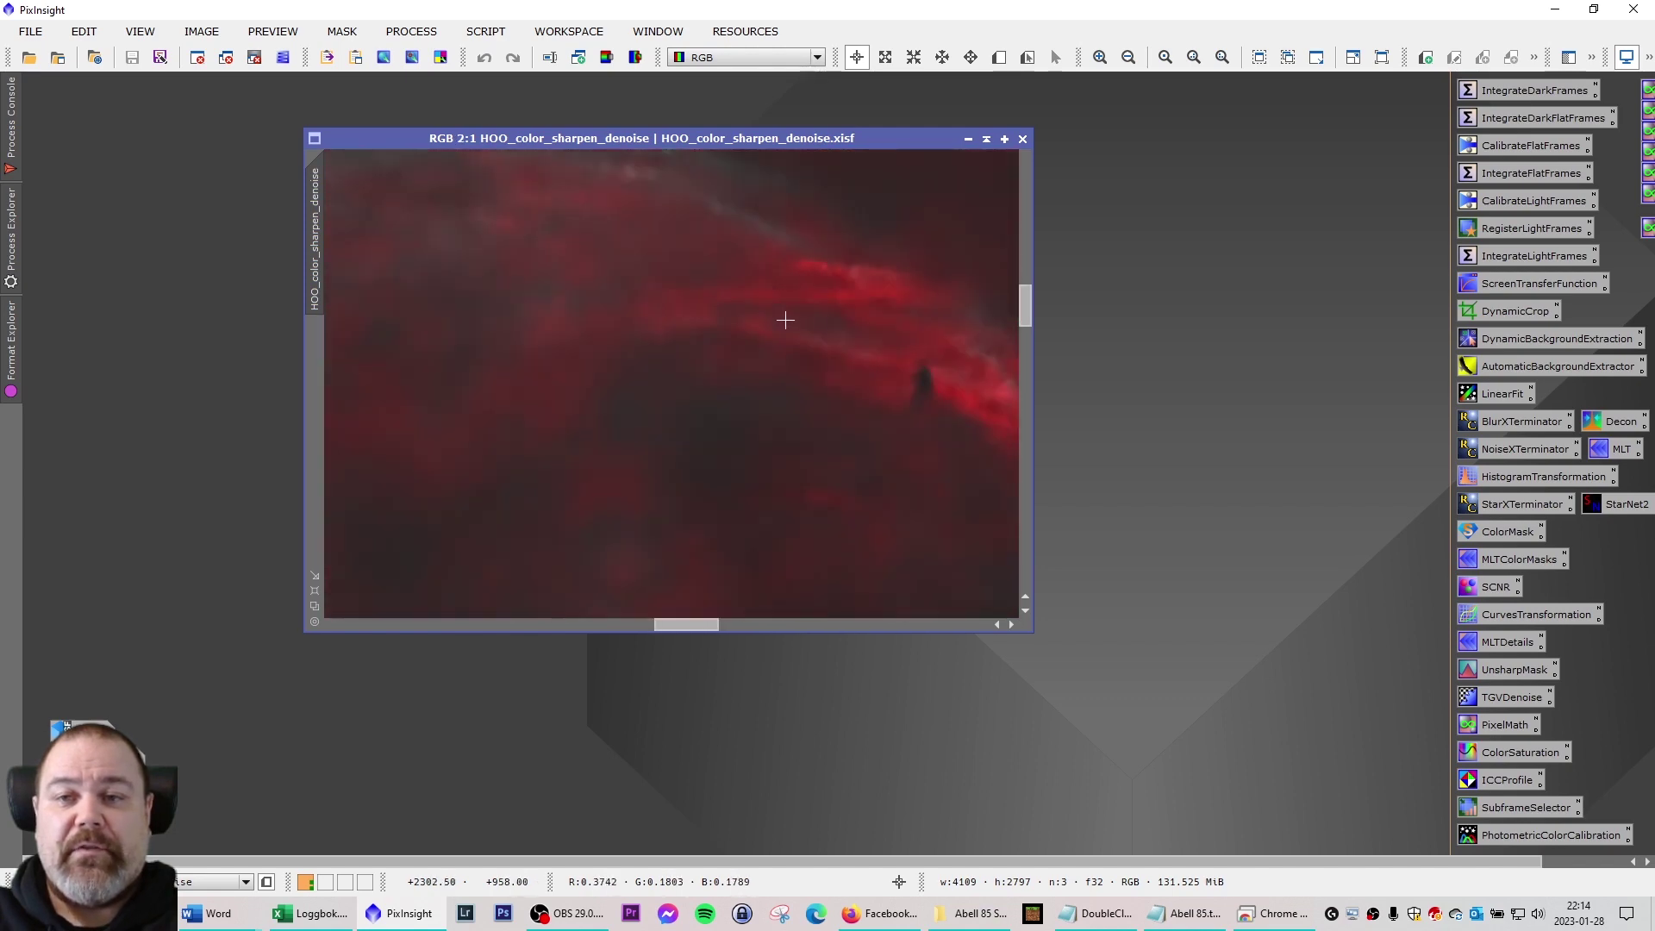
scroll(816, 325, "down", 1)
scroll(835, 340, "down", 1)
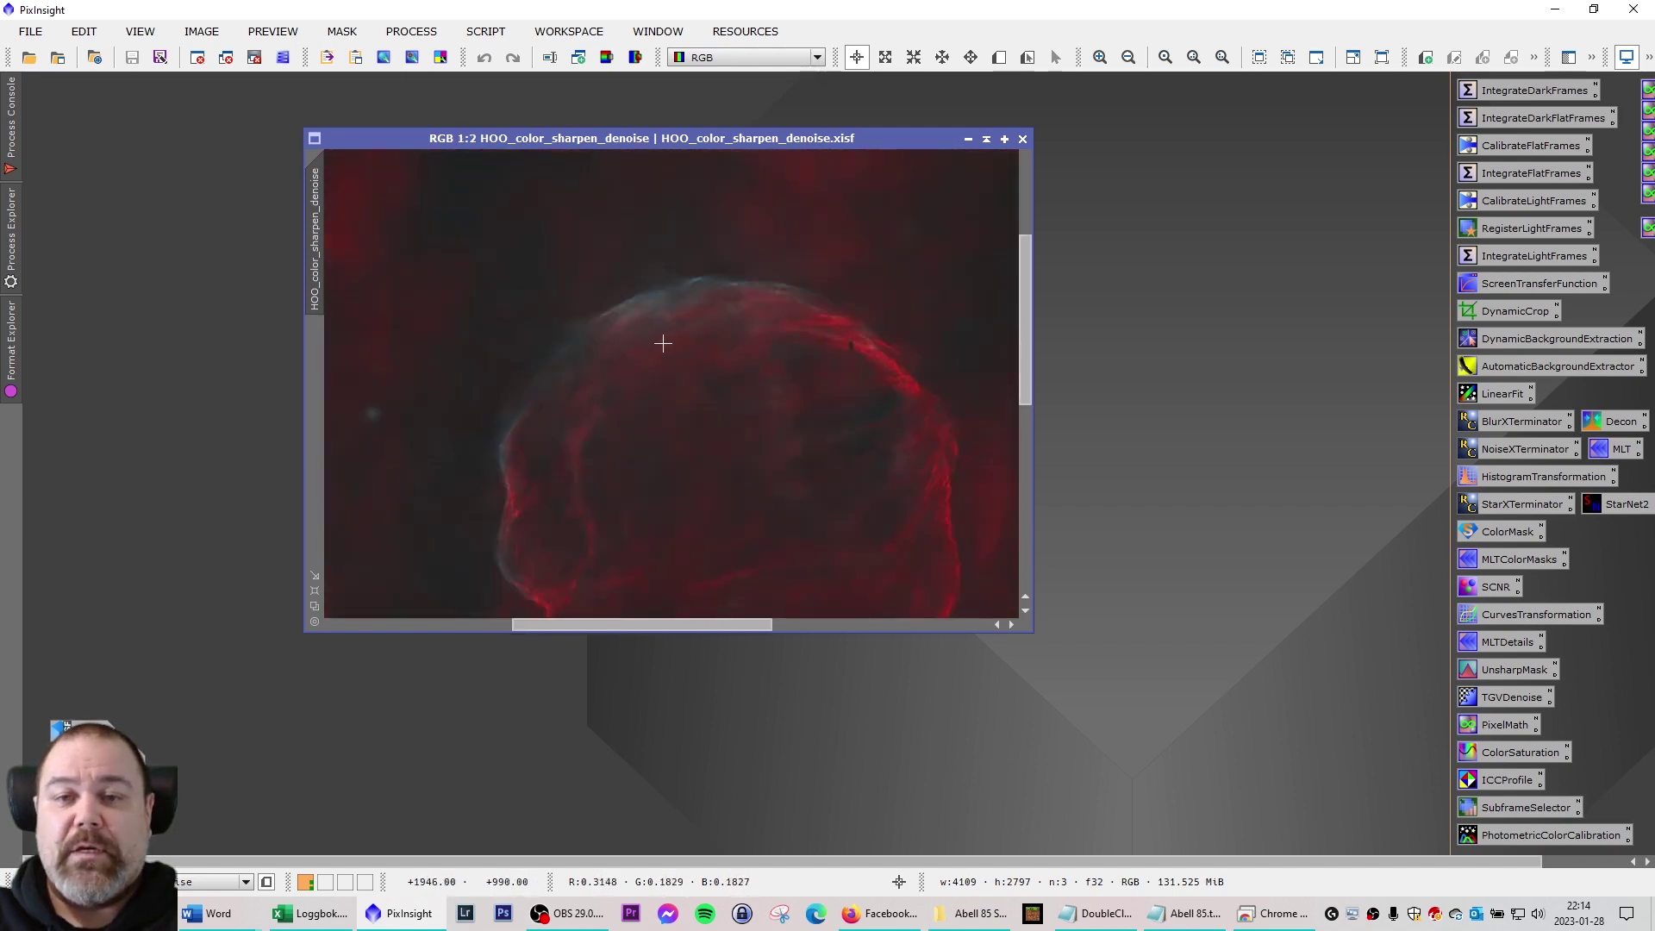
scroll(662, 343, "down", 3)
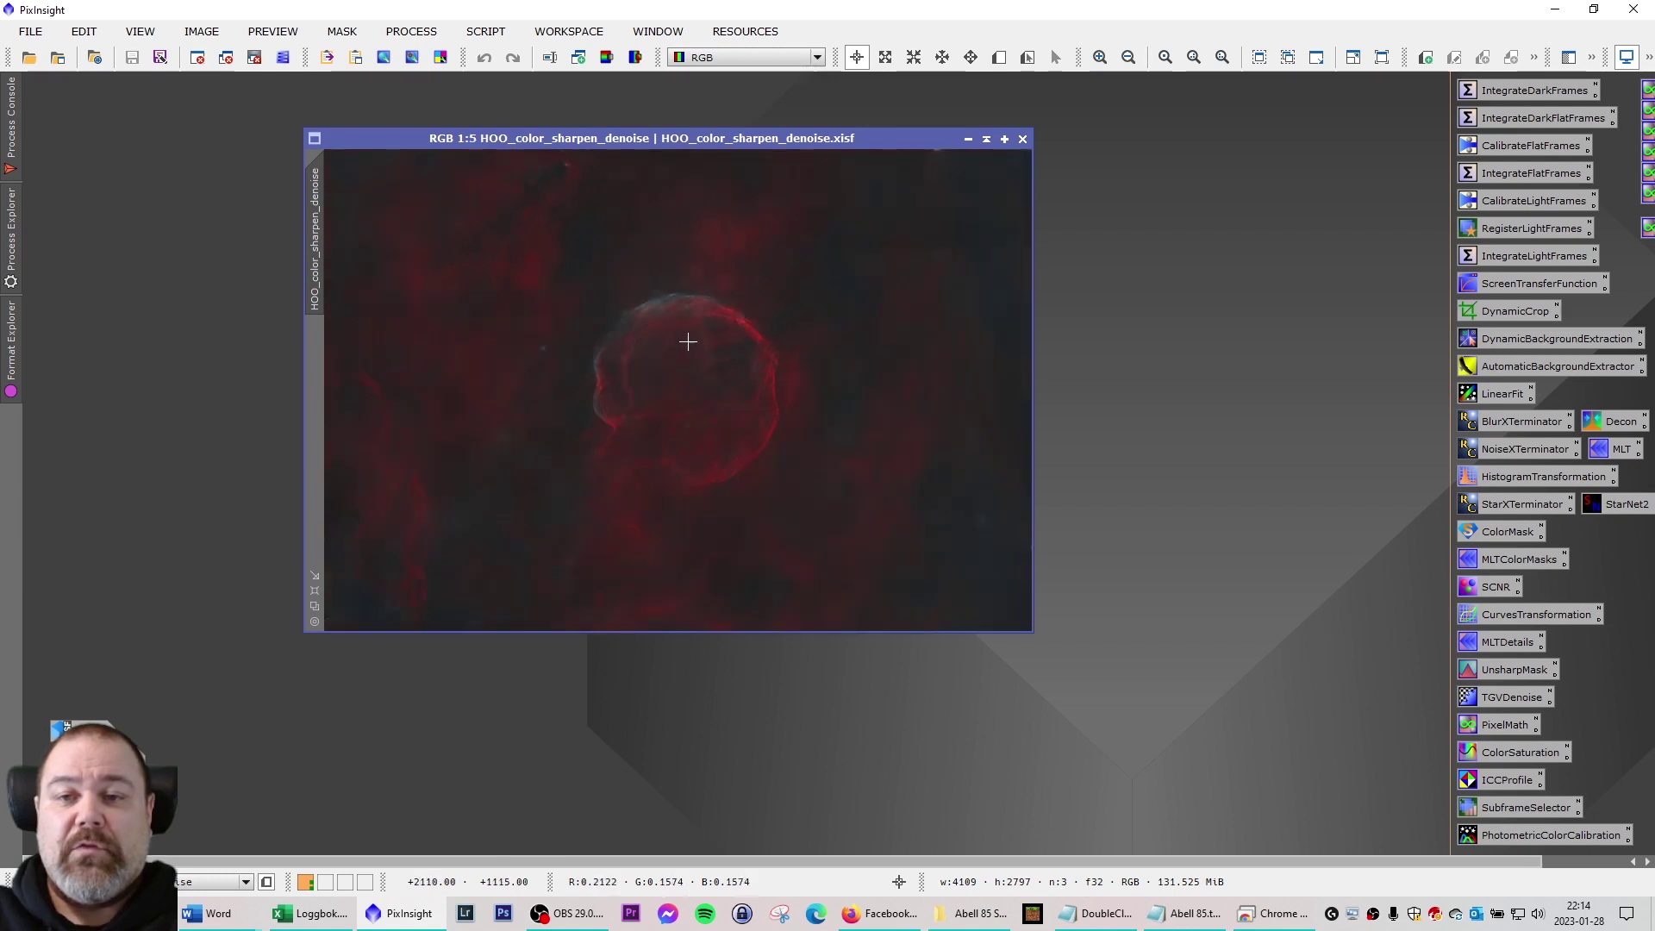
Minimize HOO_color_sharpen_denoise, and open HOO_starless and move it to a clear part of the workspace
left_click_drag(572, 137, 499, 132)
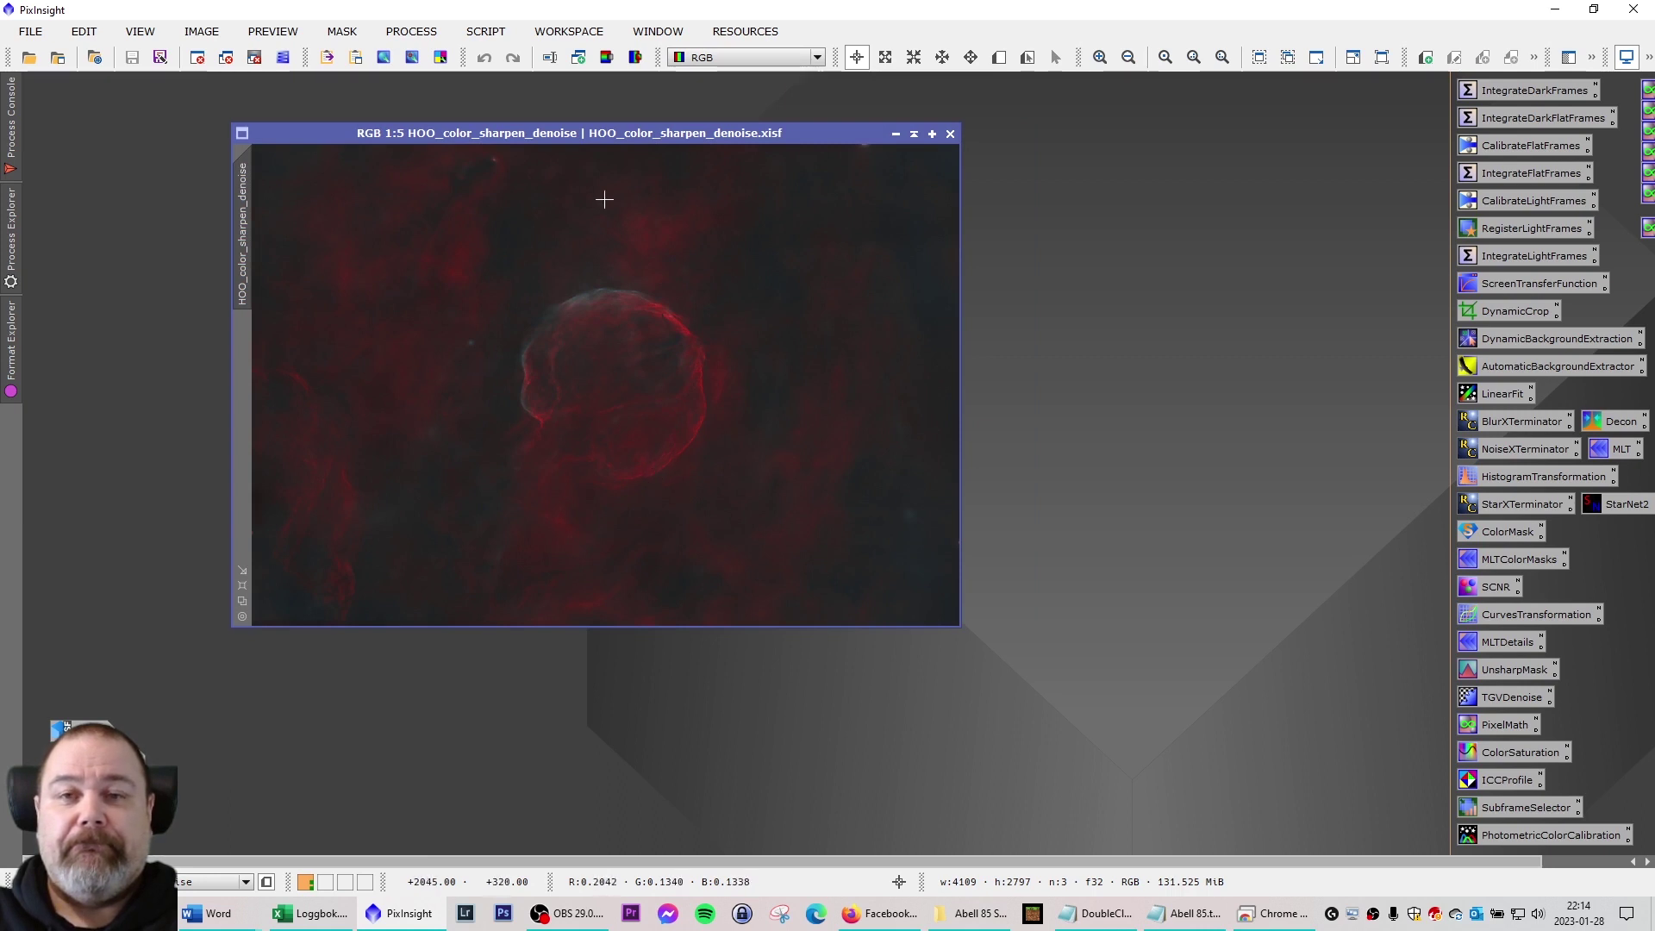
left_click_drag(600, 143, 480, 138)
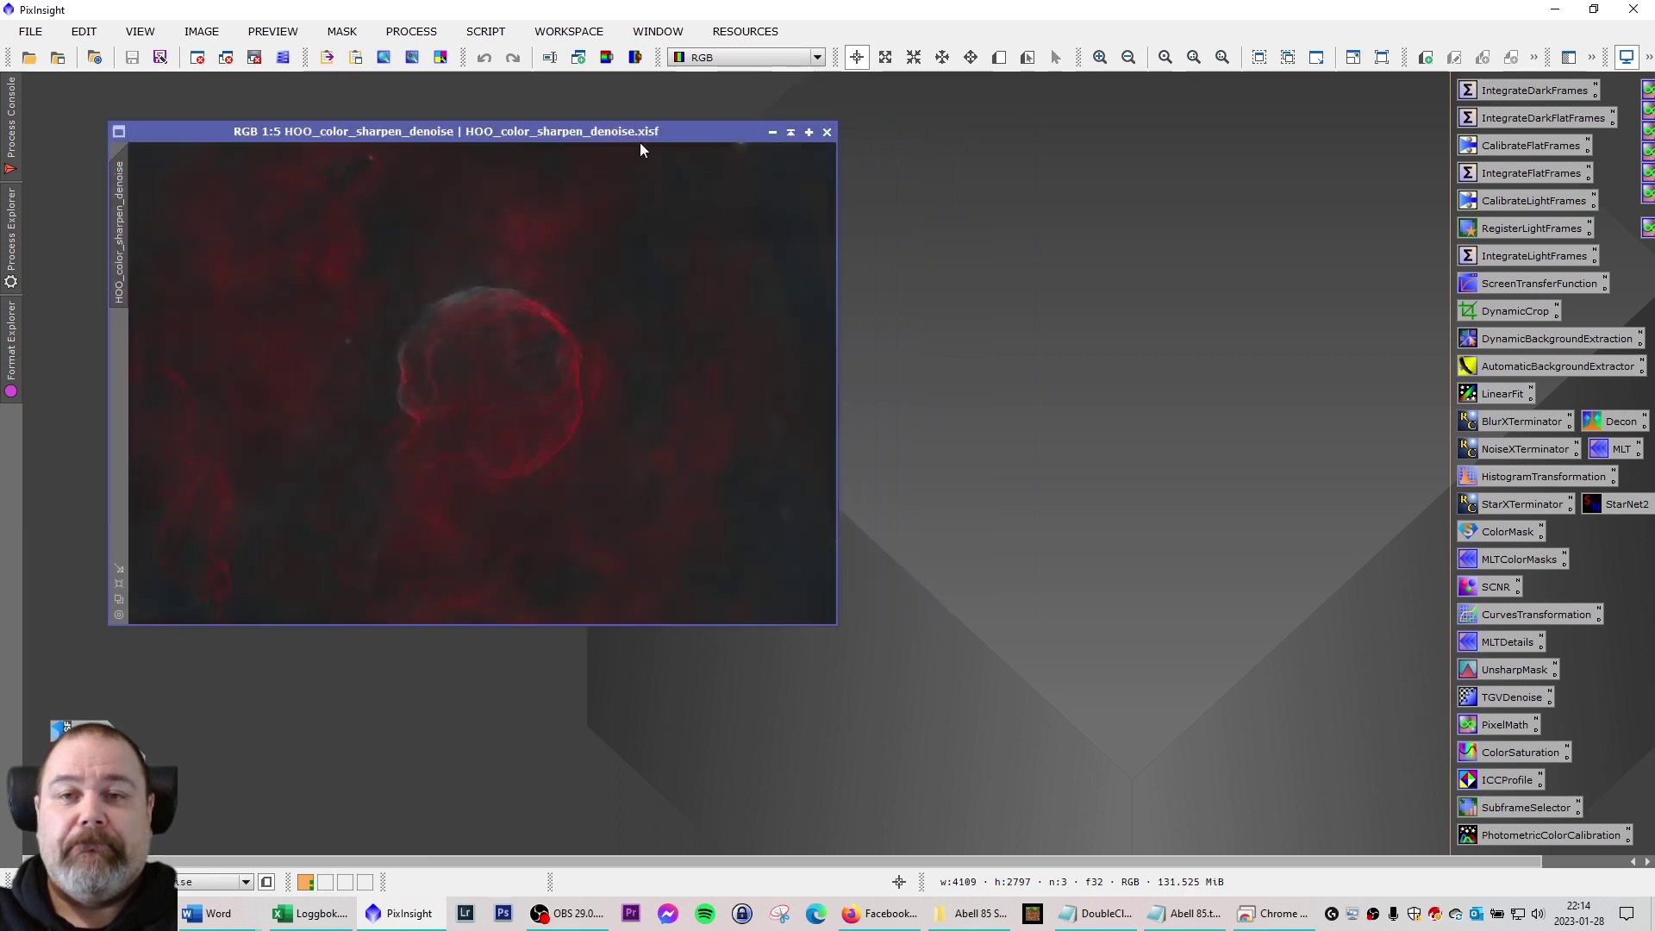
left_click(776, 134)
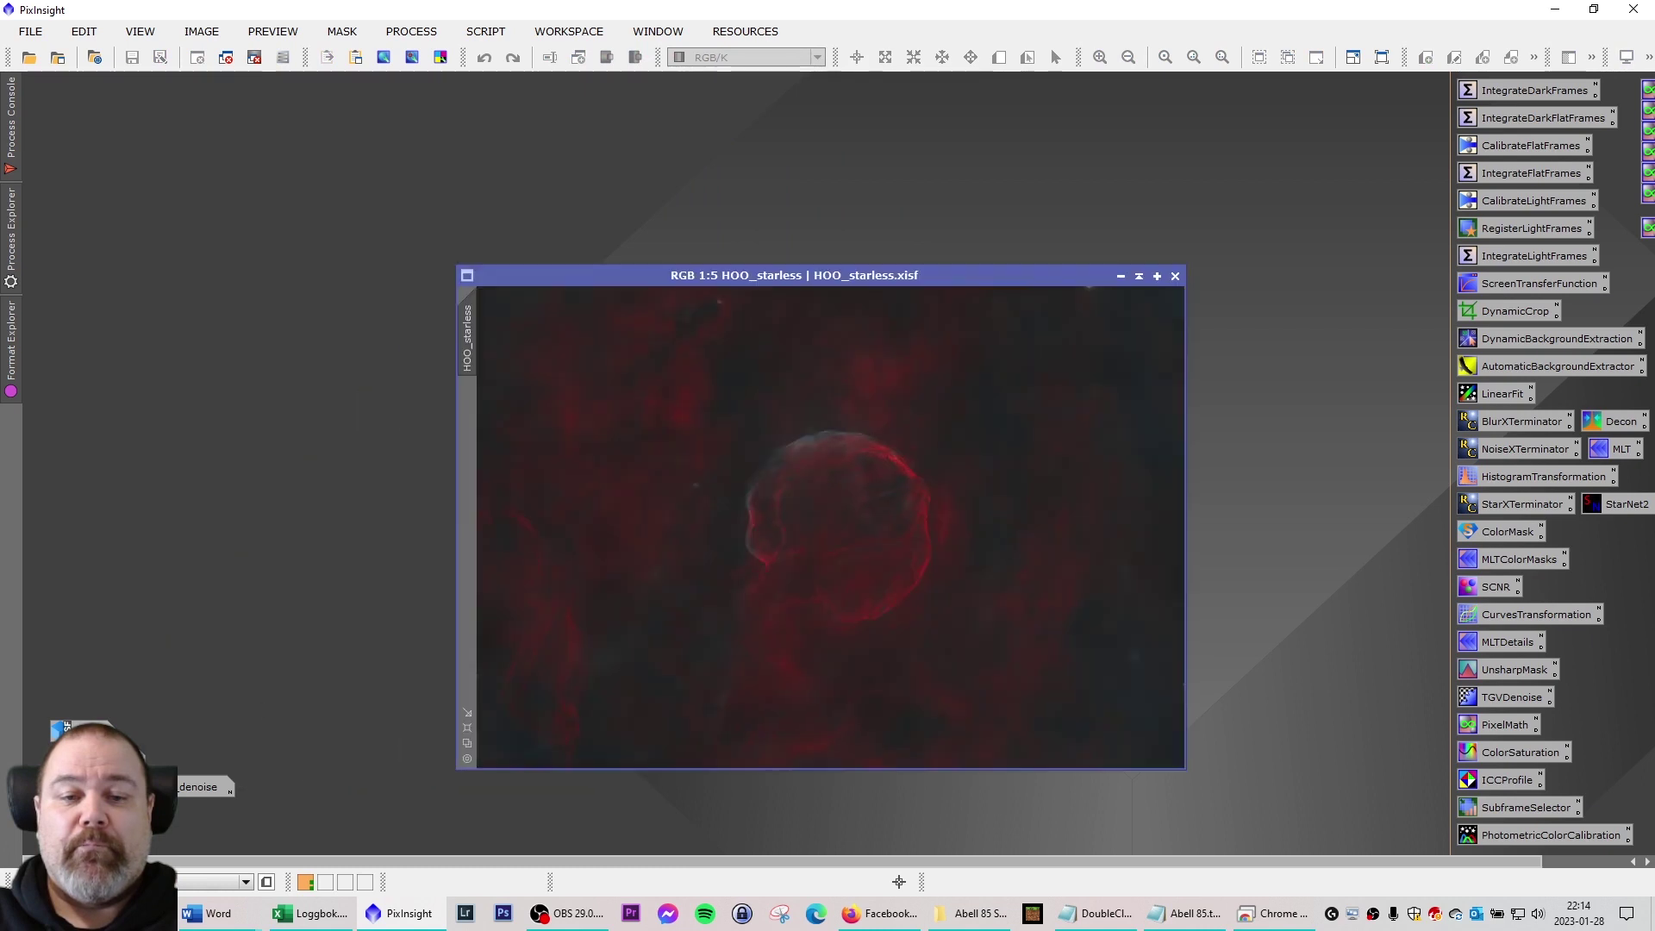
left_click_drag(855, 276, 565, 130)
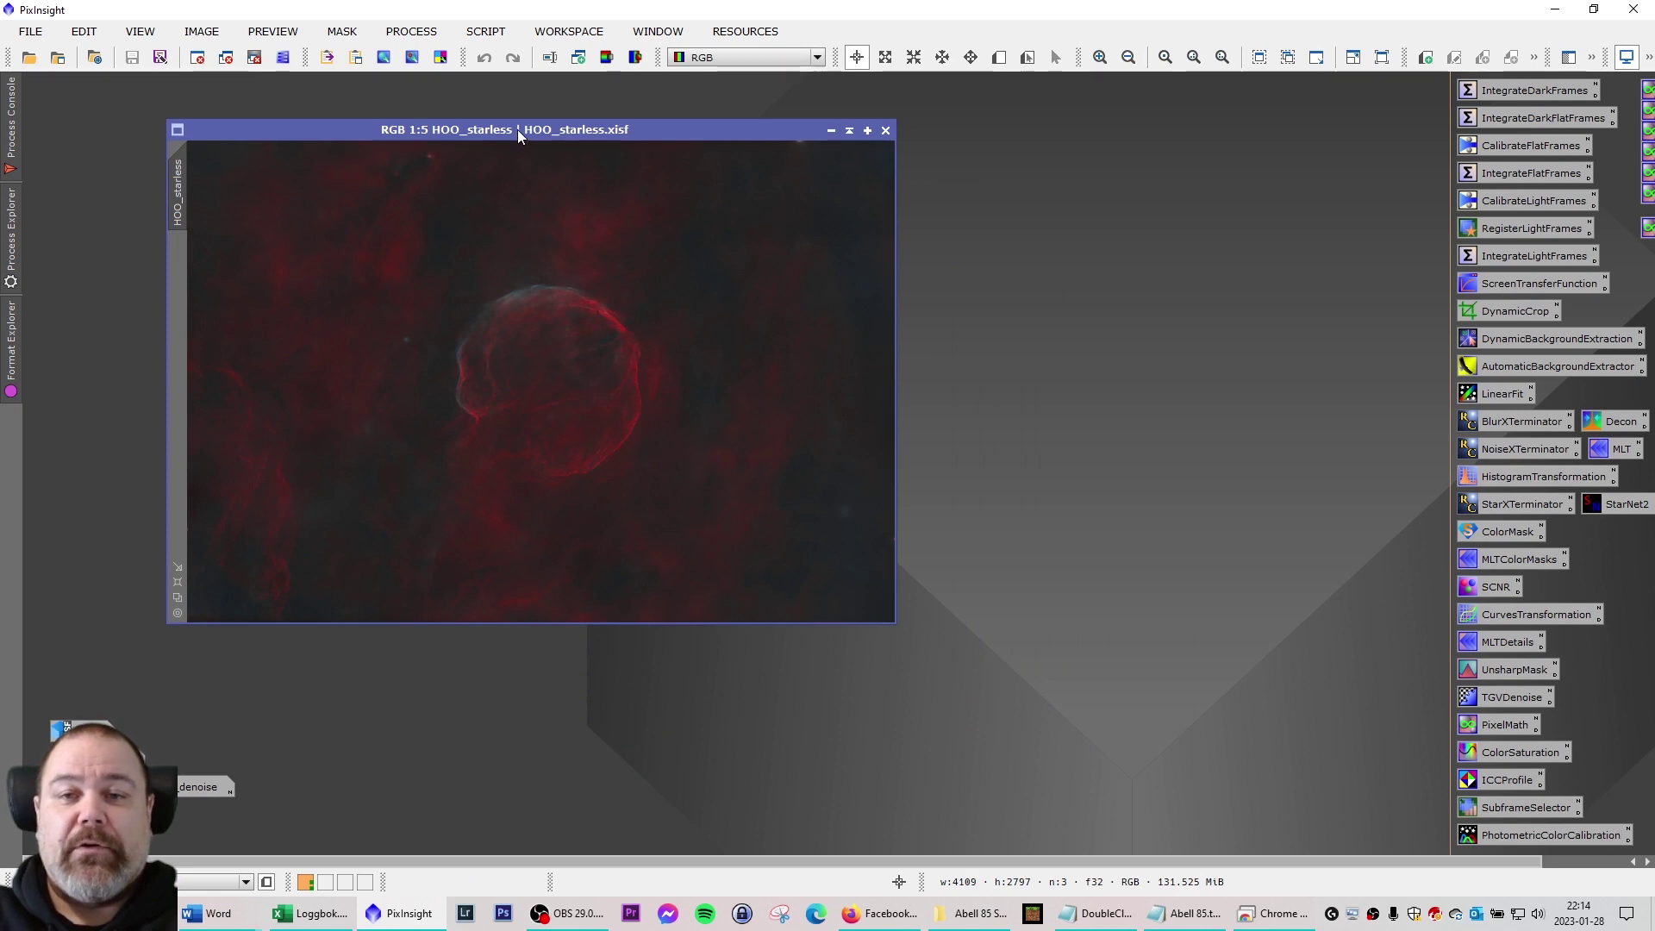
left_click_drag(517, 129, 408, 143)
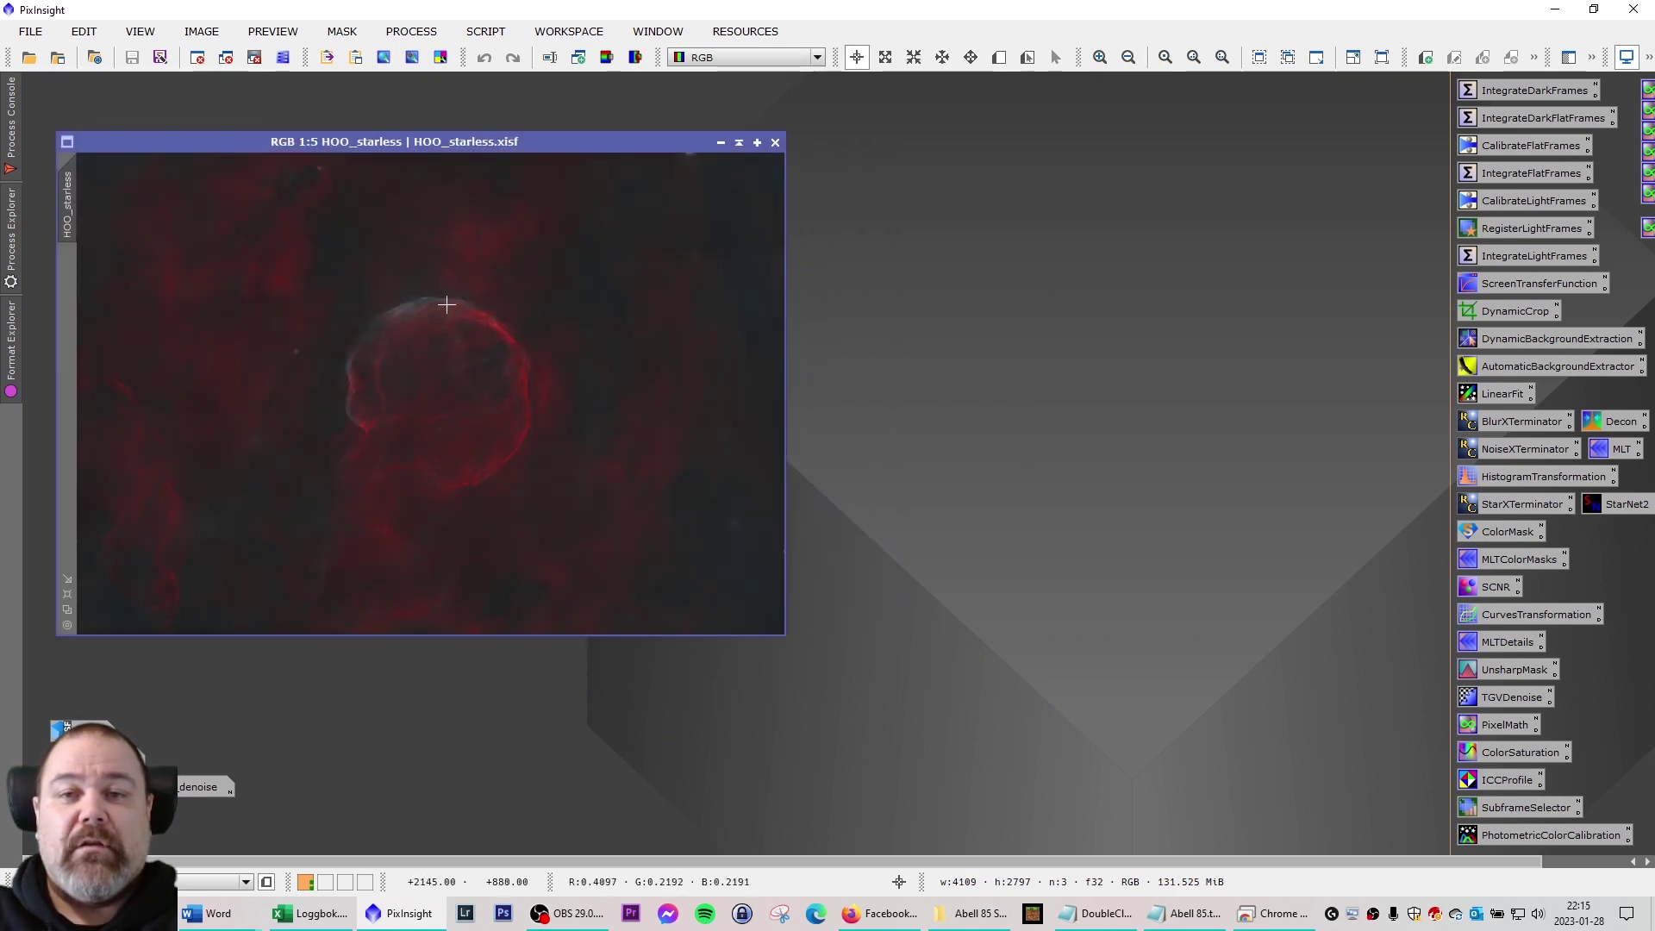
Open the HOO_HA_Stars image and position it with free workspace beside it
double_click(872, 250)
double_click(890, 270)
left_click_drag(1073, 172, 1140, 154)
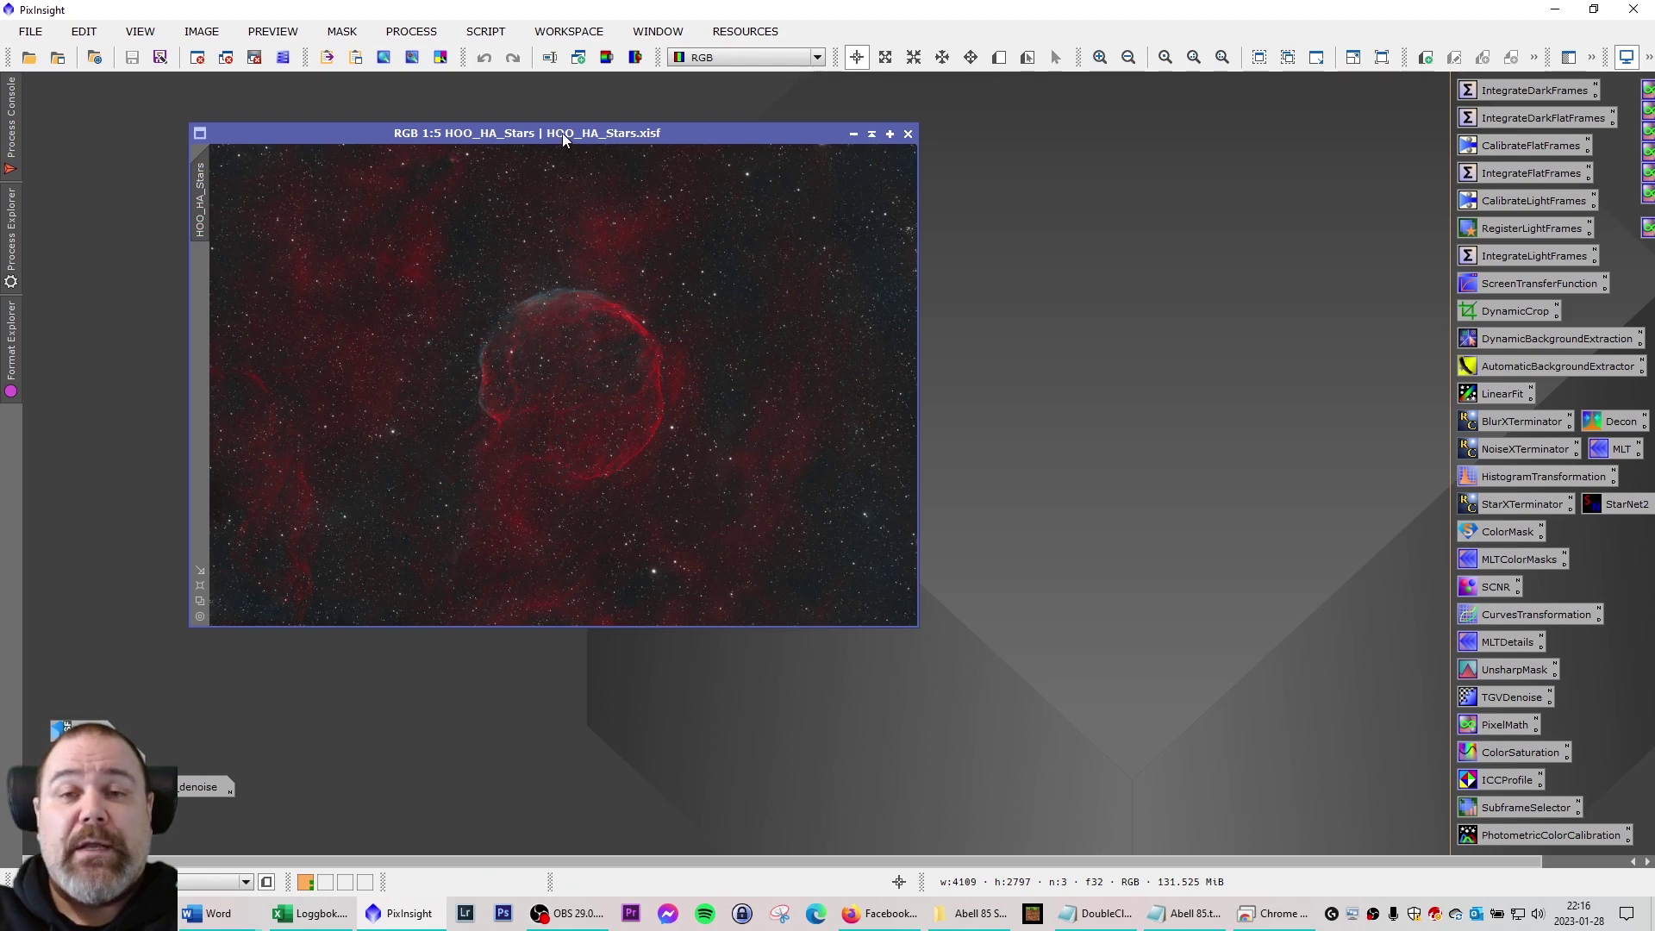
left_click_drag(562, 134, 464, 132)
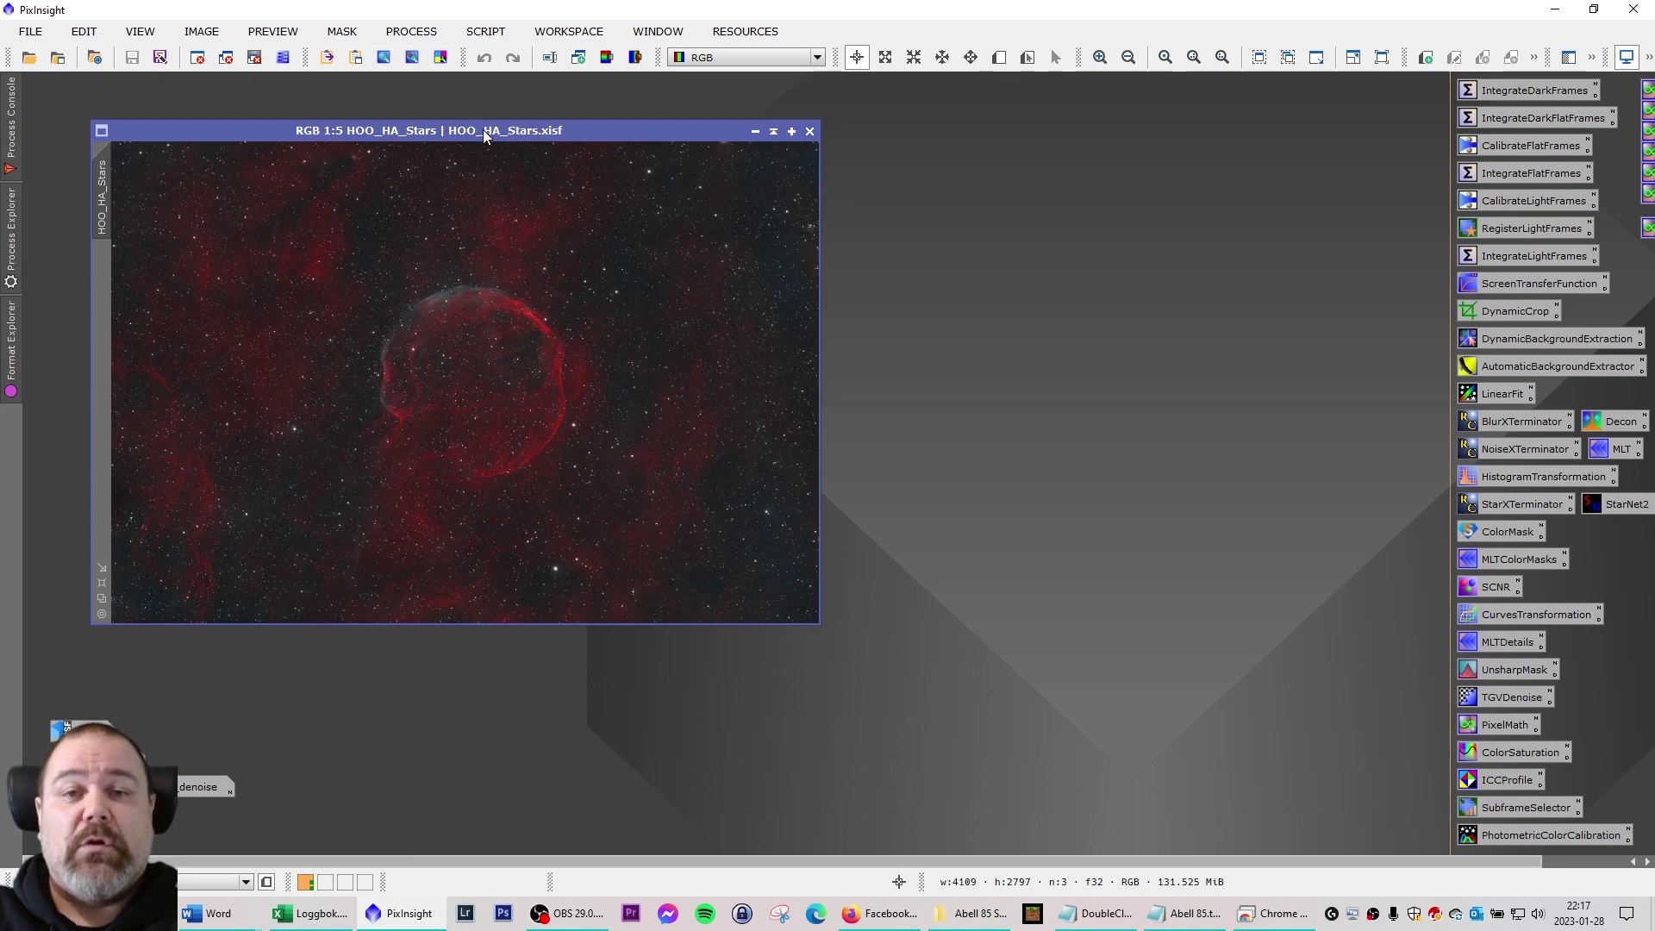
left_click_drag(485, 135, 433, 127)
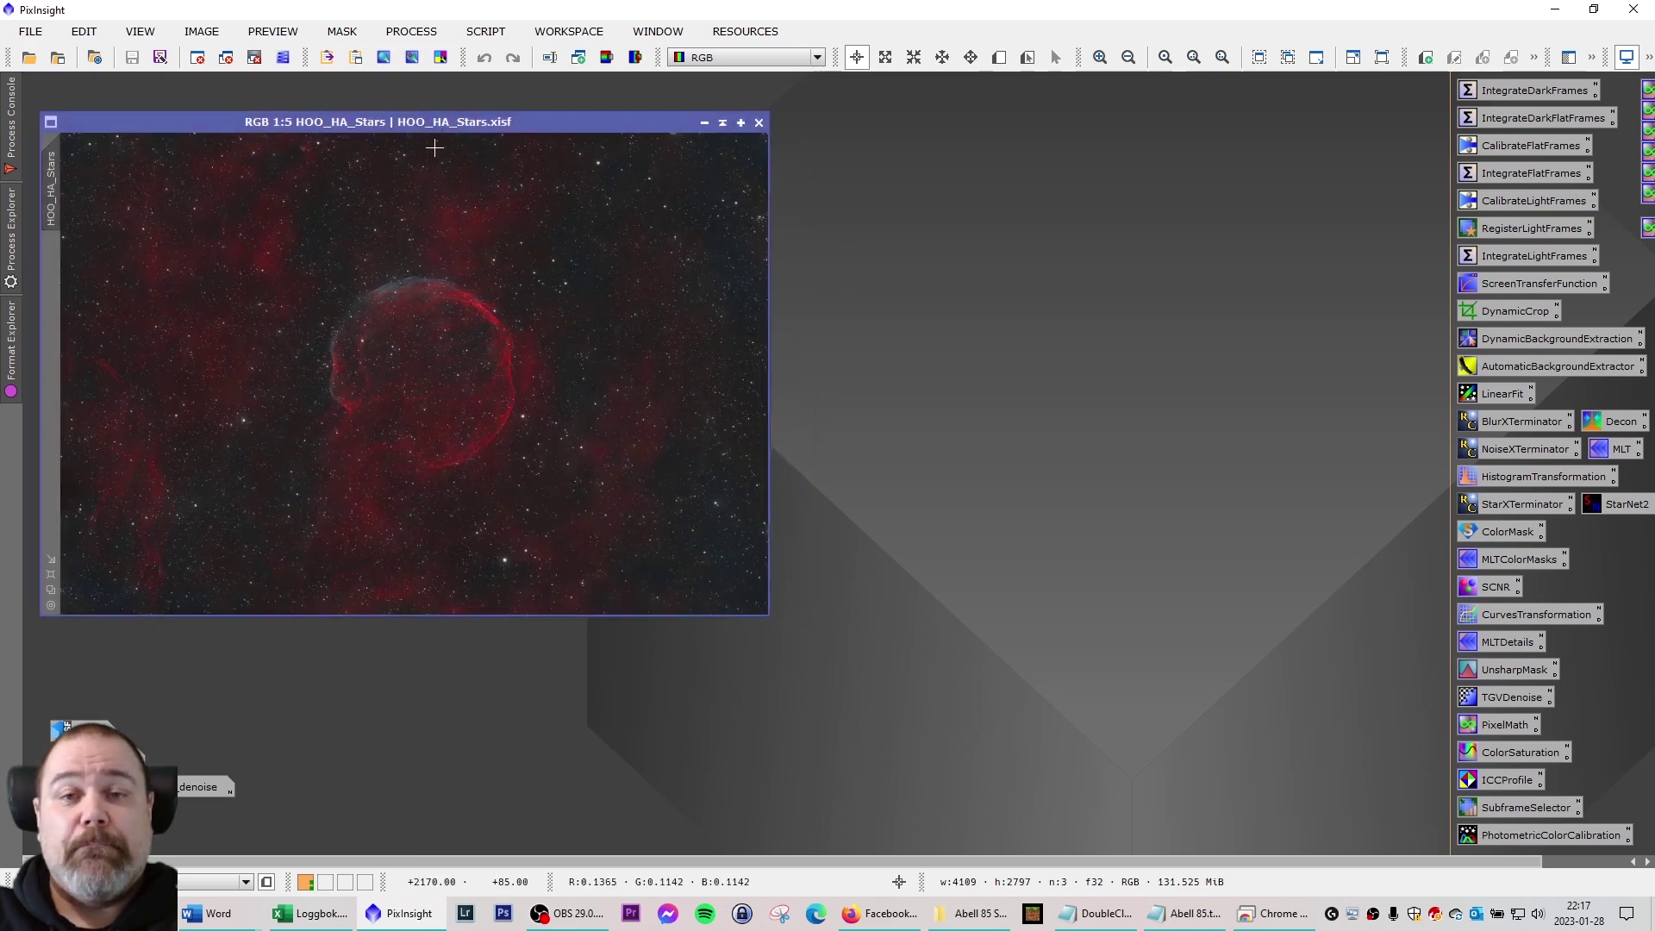
Open SHO_HA_Stars.xisf from the Final folder and place it directly beside HOO_HA_Stars
key("ctrl+o")
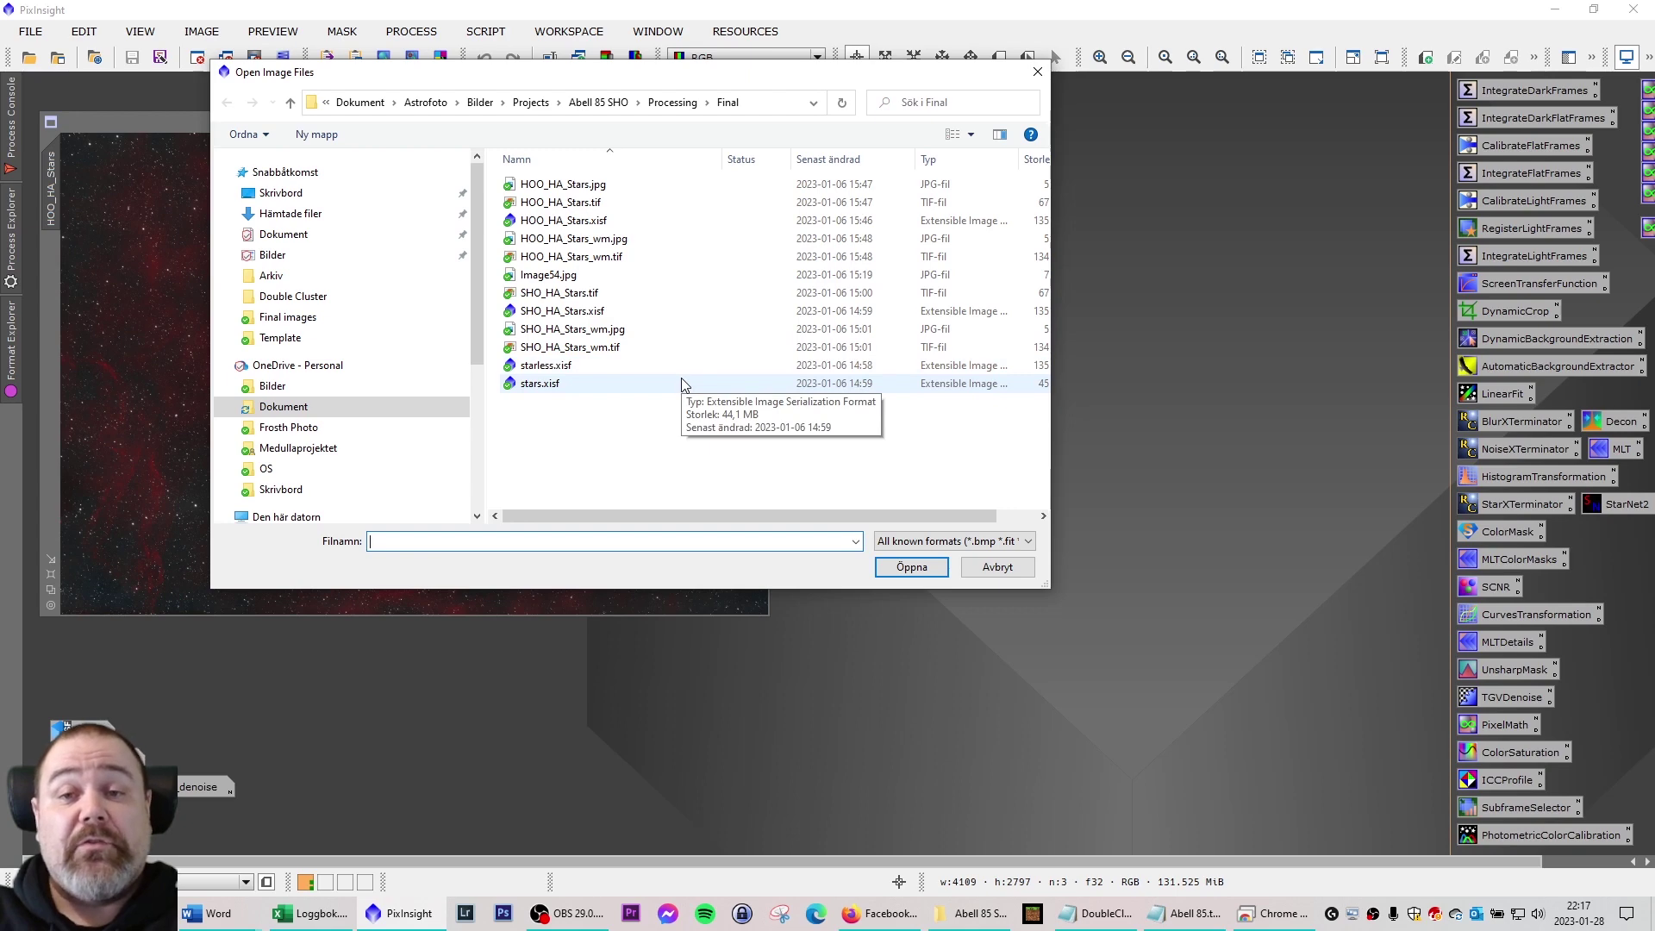
double_click(550, 316)
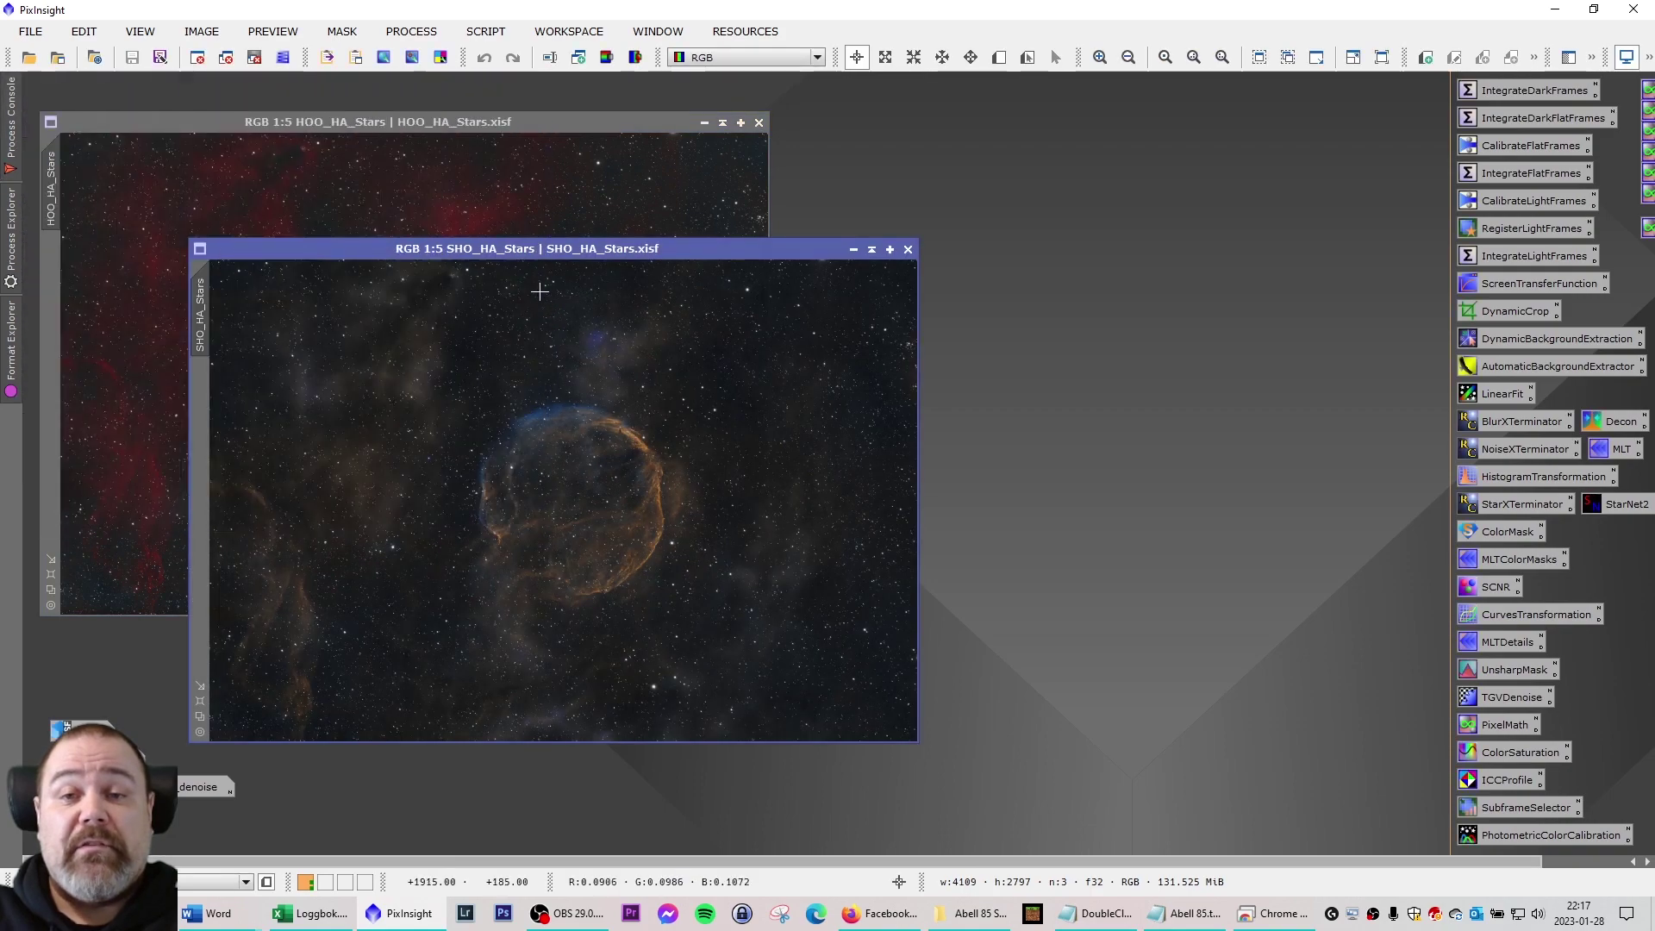
left_click_drag(519, 252, 1101, 127)
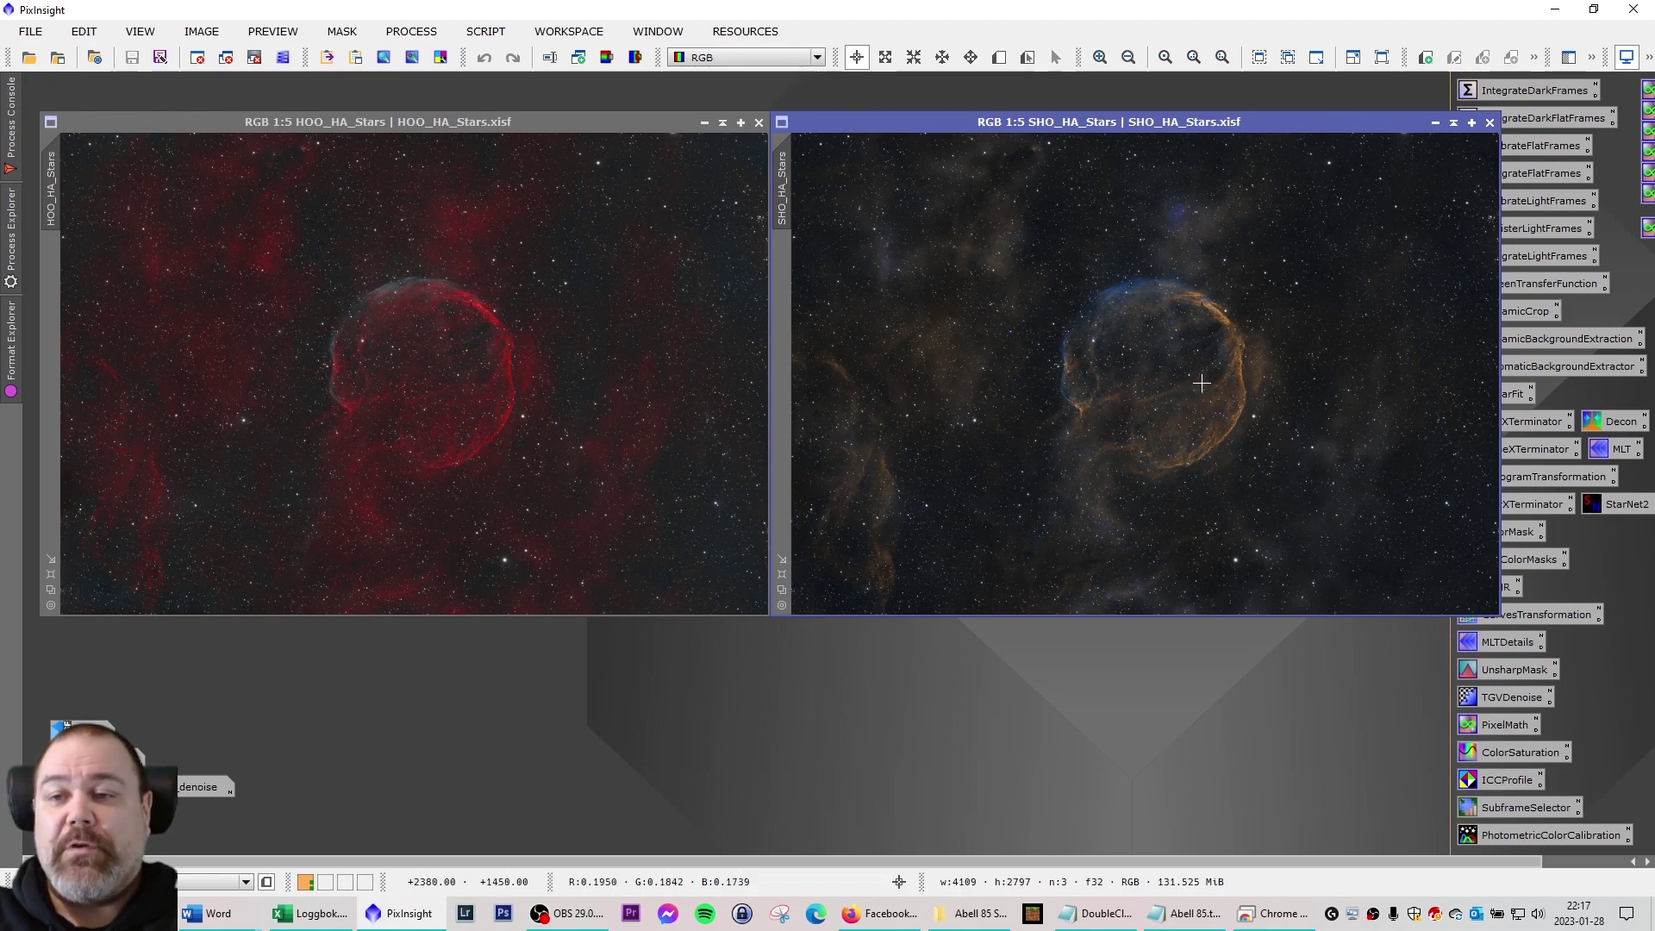
Enlarge SHO_HA_Stars and HOO_HA_Stars to 1:4 and align them side by side to compare the two palettes
left_click(781, 575)
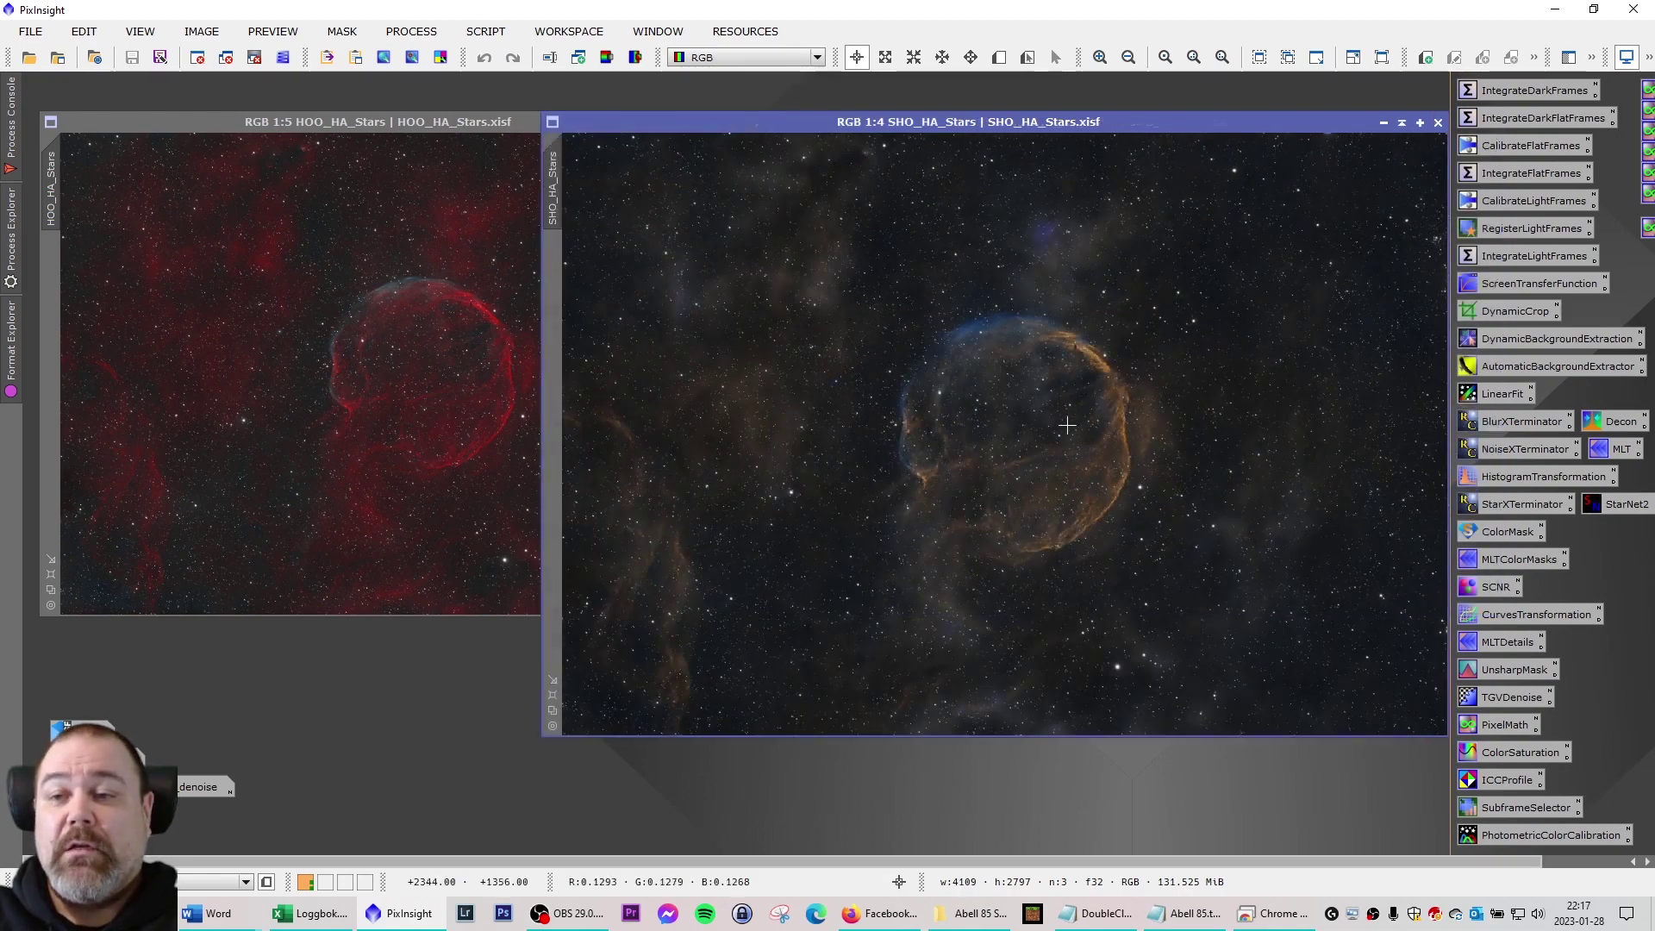
left_click_drag(962, 121, 1154, 120)
left_click(499, 129)
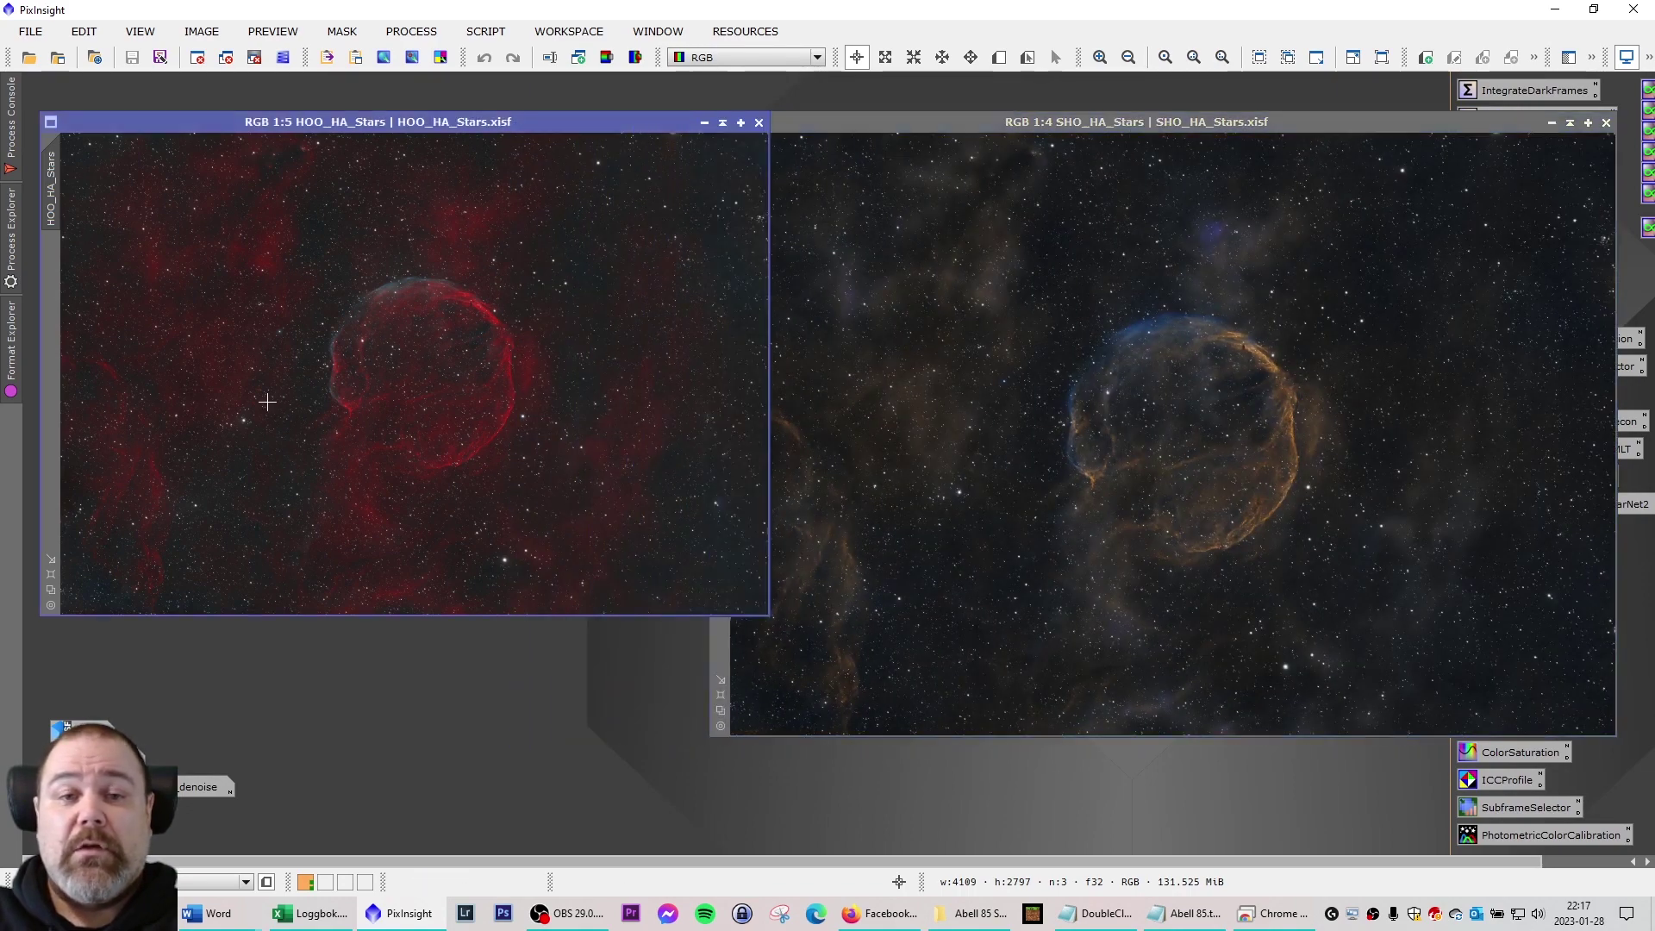
left_click(52, 573)
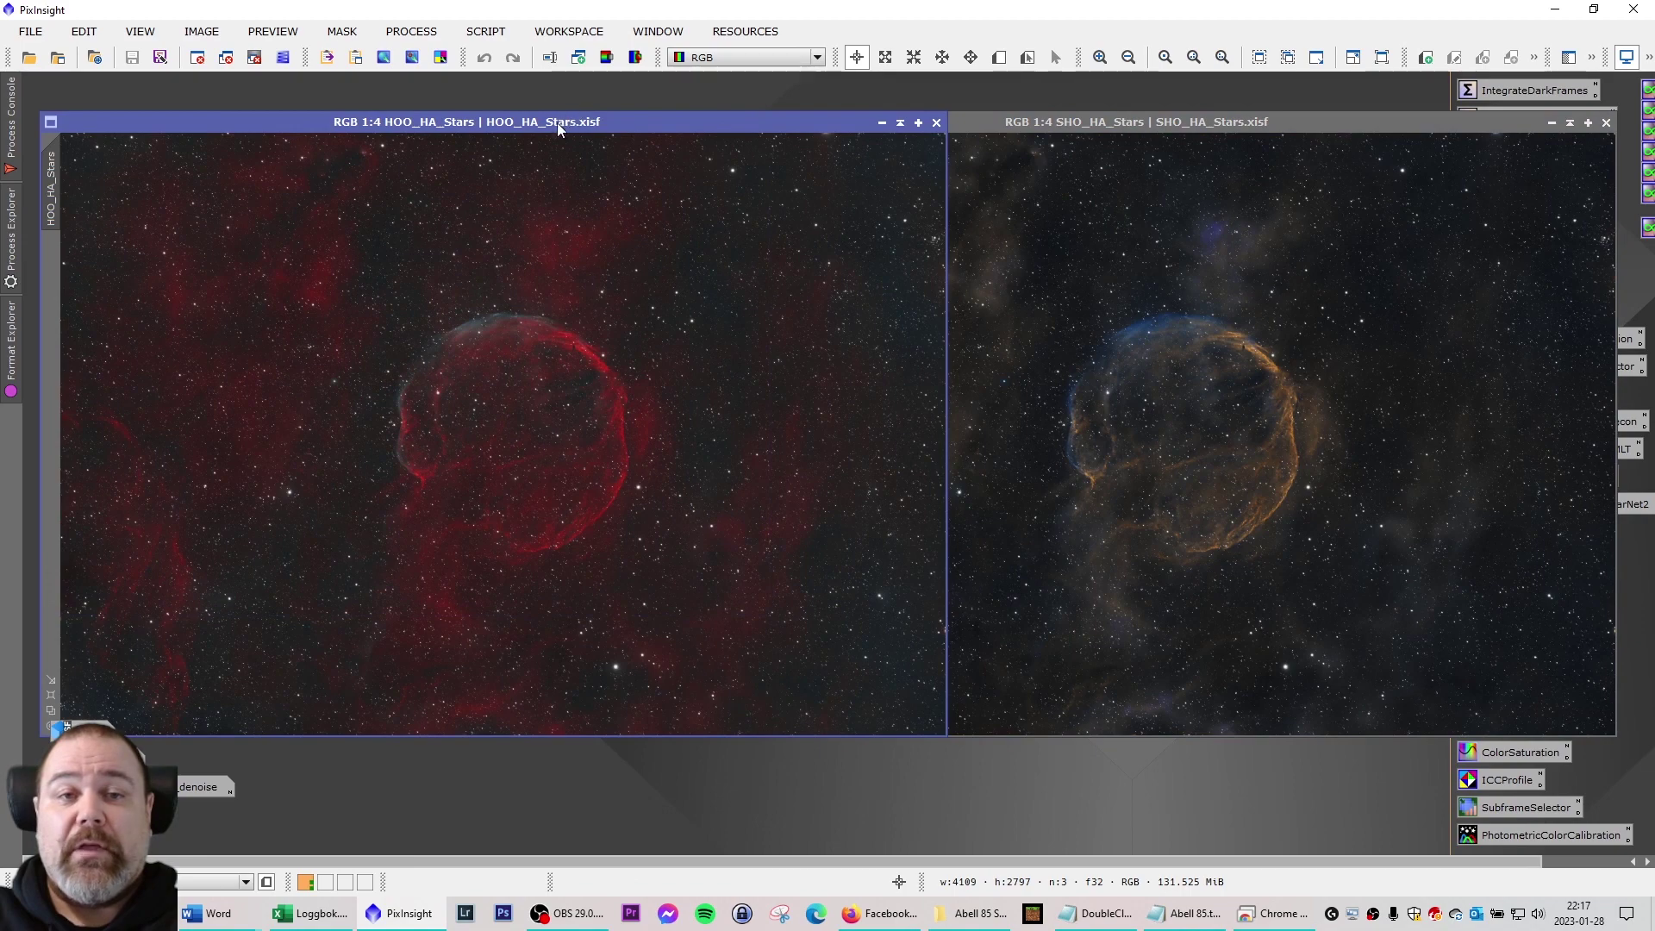
left_click_drag(557, 122, 541, 122)
left_click_drag(983, 127, 1024, 127)
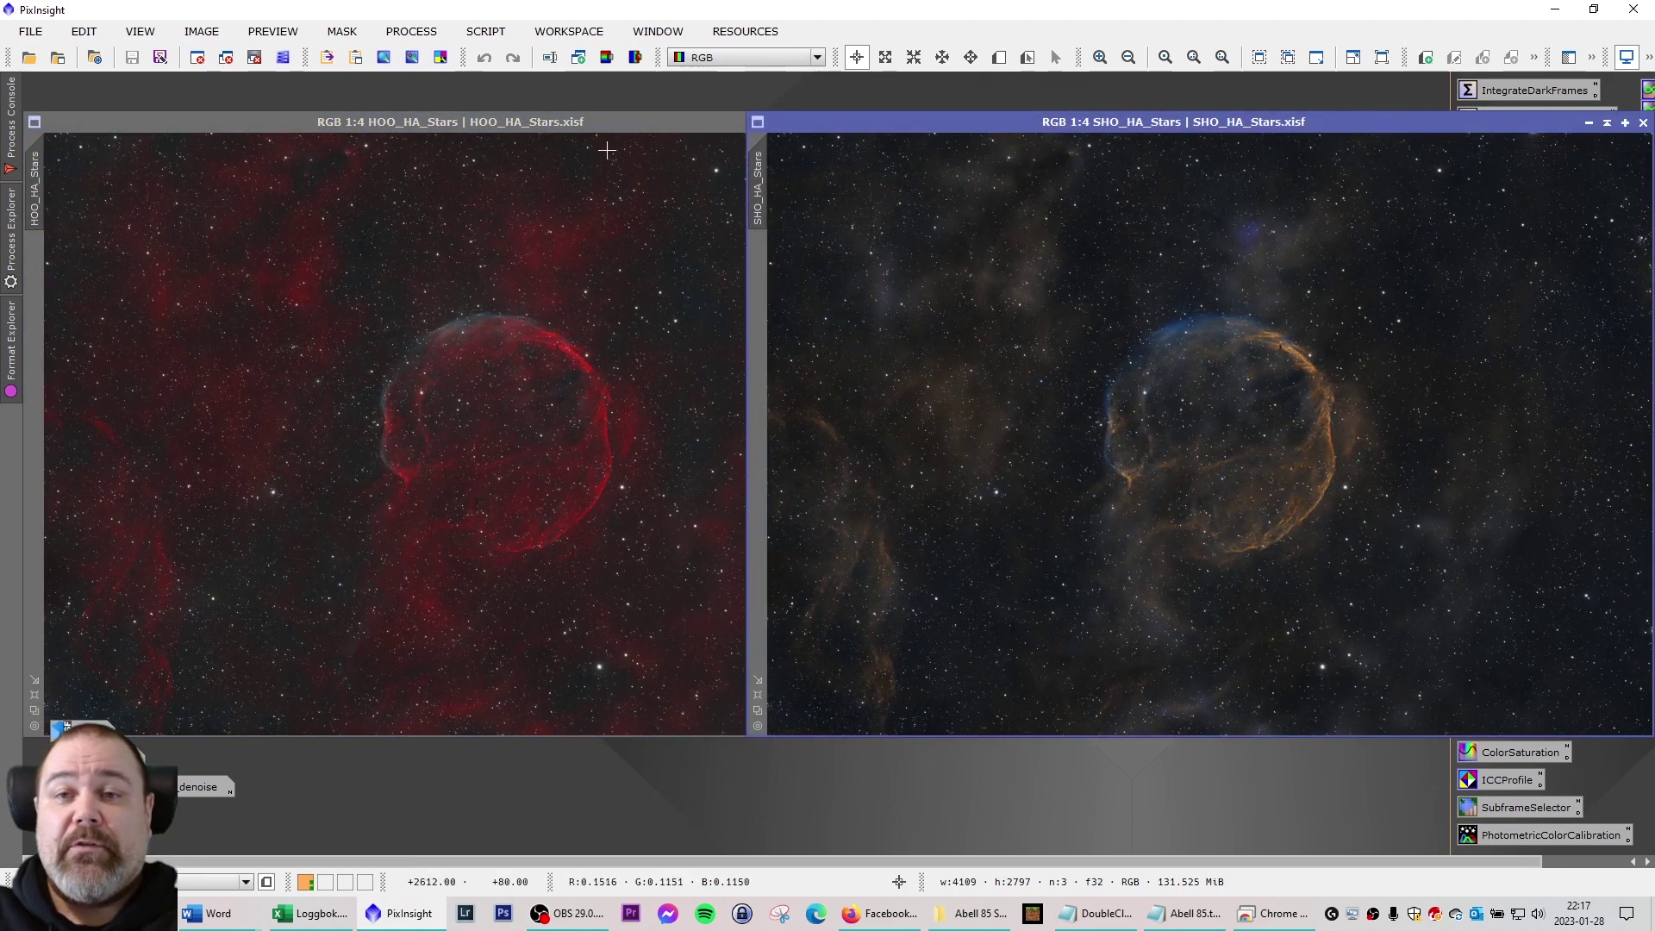
left_click(596, 124)
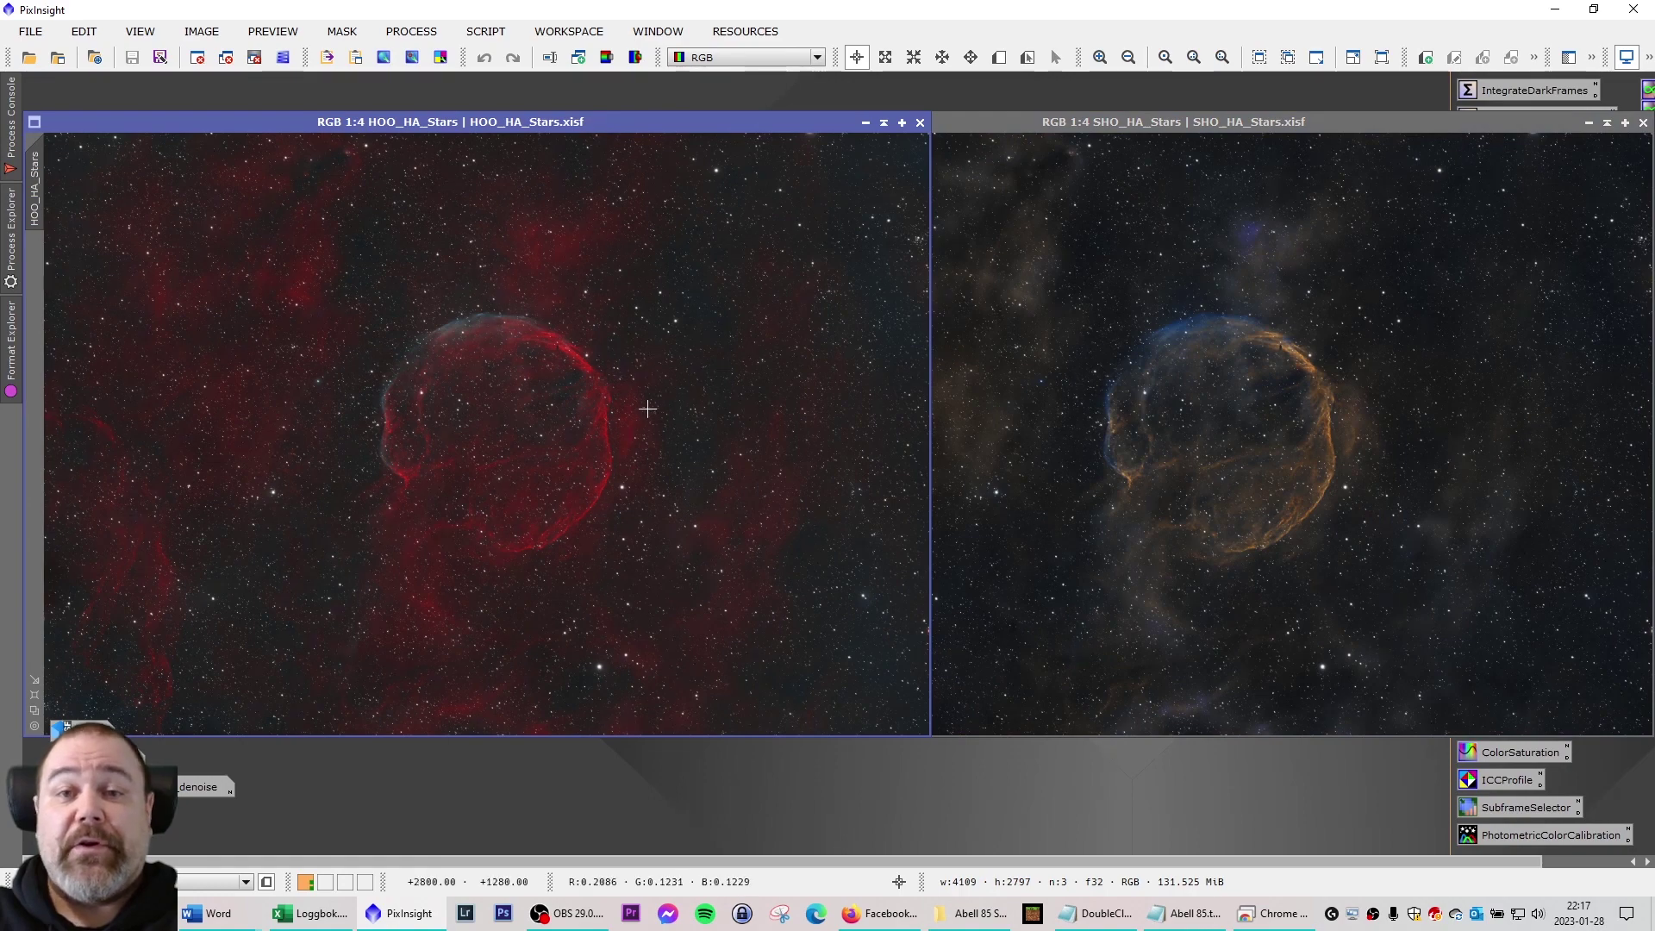